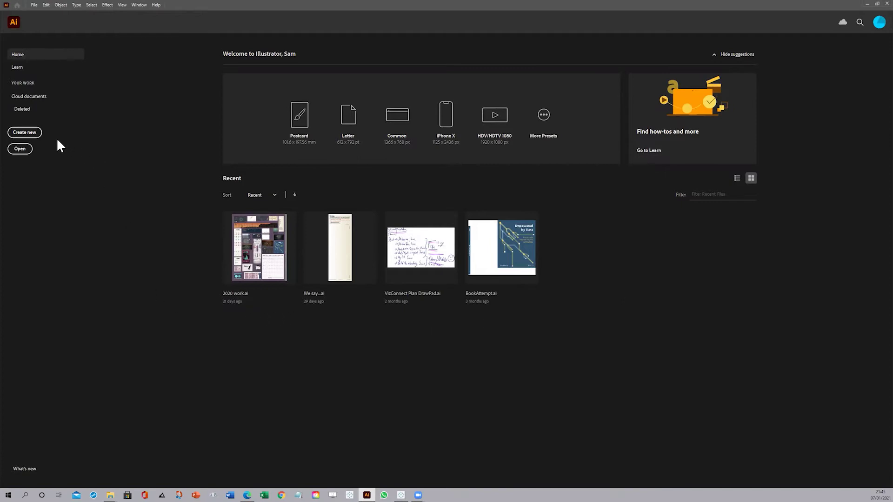
# - Create a 2400 × 1200 px RGB document named "Autumn's Image" with one artboard and 300 ppi raster effects
pyautogui.click(22, 133)
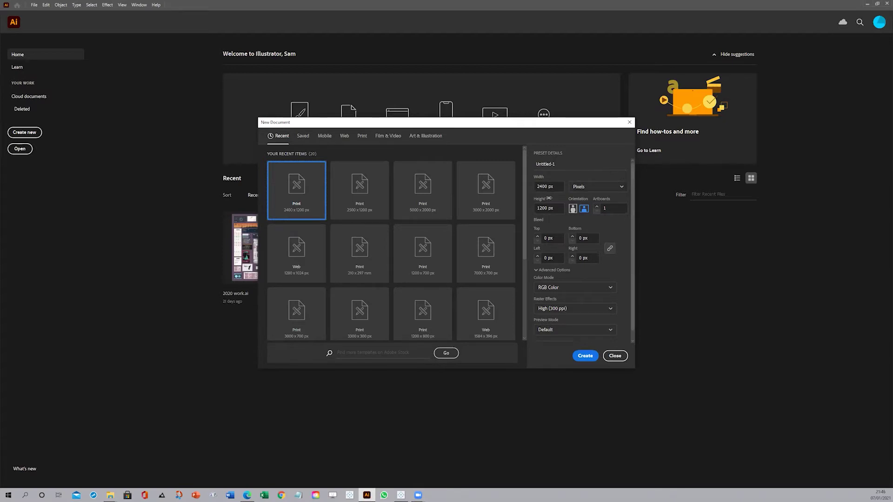
pyautogui.click(551, 164)
pyautogui.doubleClick(551, 164)
pyautogui.write("Autumn's Image")
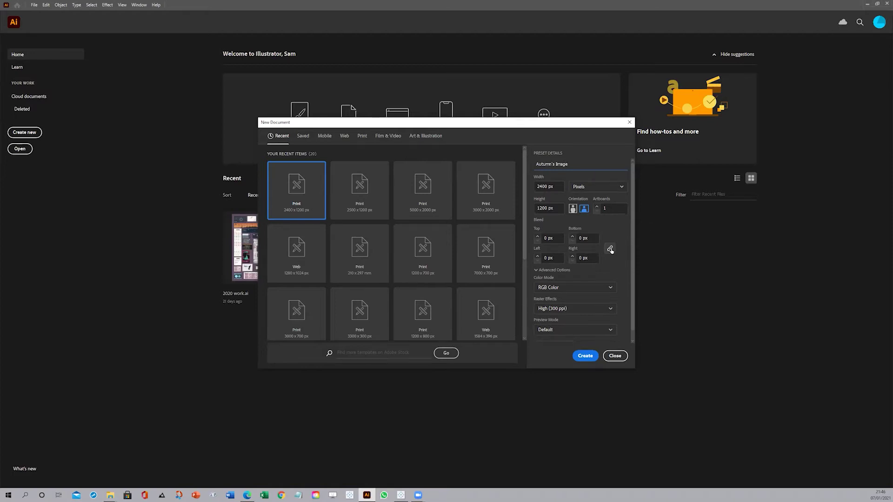
pyautogui.click(586, 356)
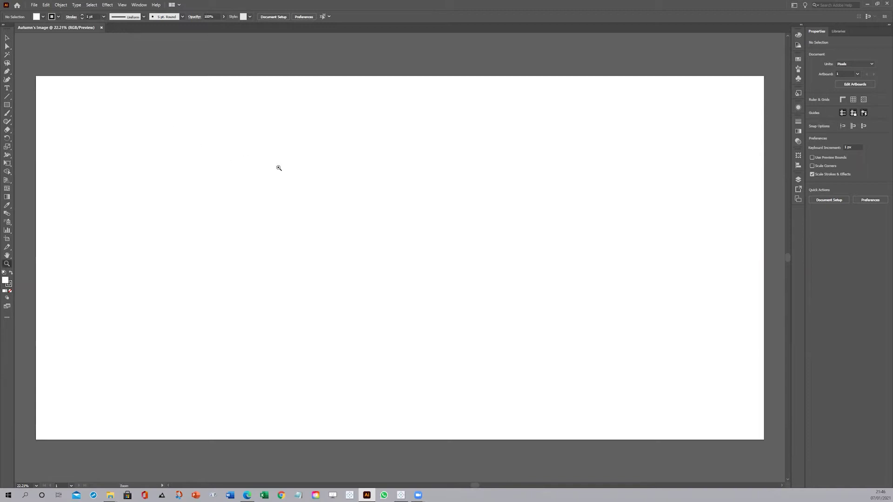
# - Examine the artboard and the full extent of the surrounding canvas at different zoom levels
pyautogui.press('z')
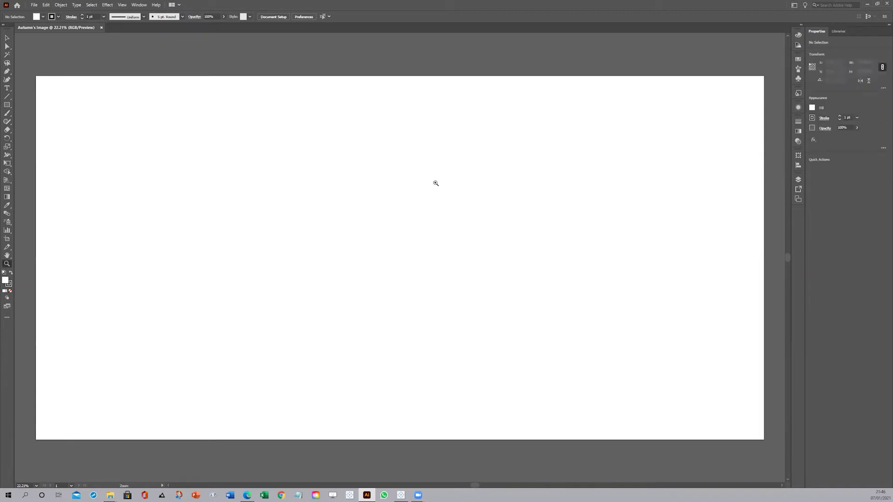
pyautogui.moveTo(487, 173); pyautogui.dragTo(263, 311)
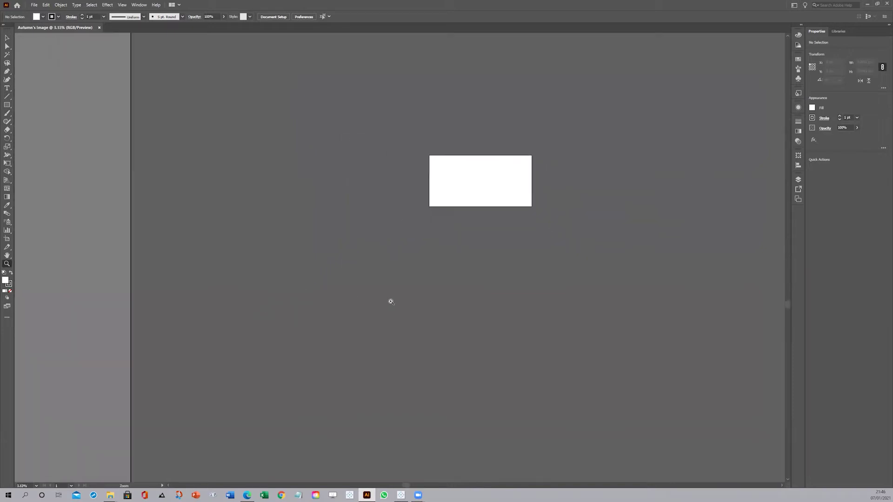
pyautogui.moveTo(202, 219); pyautogui.dragTo(314, 478)
pyautogui.moveTo(609, 257); pyautogui.dragTo(205, 243)
pyautogui.moveTo(504, 351); pyautogui.dragTo(482, 126)
pyautogui.moveTo(293, 231); pyautogui.dragTo(634, 231)
pyautogui.moveTo(554, 159); pyautogui.dragTo(450, 403)
pyautogui.moveTo(616, 238); pyautogui.dragTo(191, 407)
pyautogui.moveTo(307, 287); pyautogui.dragTo(622, 327)
pyautogui.moveTo(599, 275); pyautogui.dragTo(614, 316)
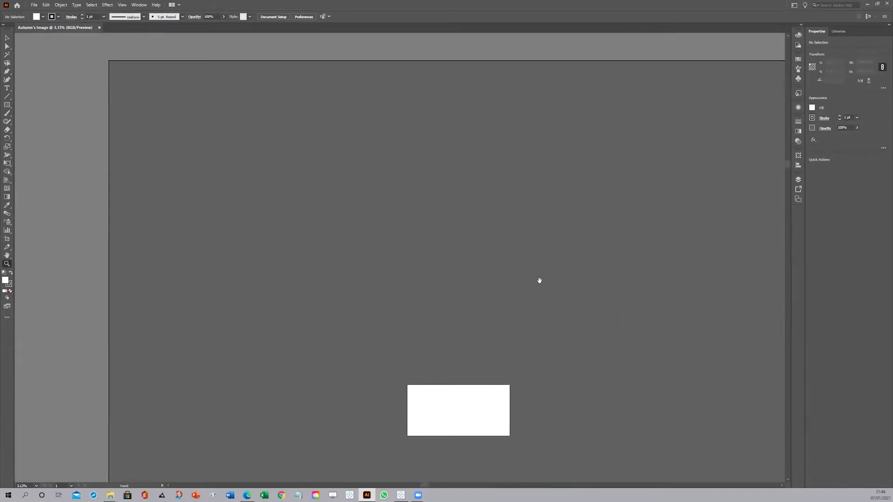
pyautogui.moveTo(446, 221); pyautogui.dragTo(369, 50)
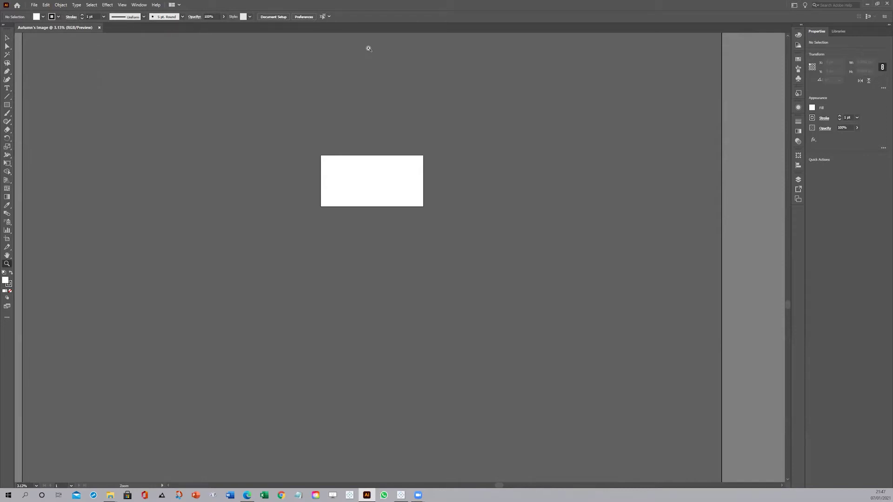
pyautogui.click(374, 185)
pyautogui.moveTo(401, 176); pyautogui.dragTo(501, 113)
pyautogui.moveTo(375, 111); pyautogui.dragTo(364, 180)
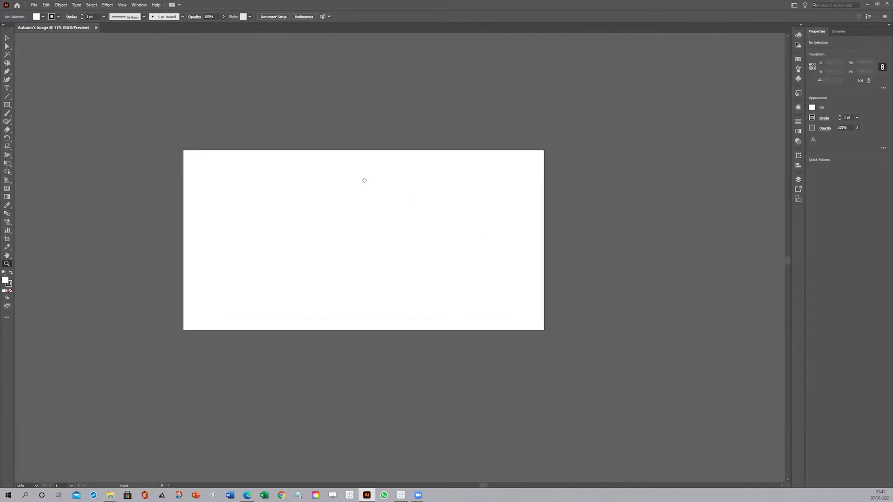
# - Examine the Artboard tool, the Pen and Rectangle tool variants, and the available color, color guide and swatch settings
pyautogui.click(7, 239)
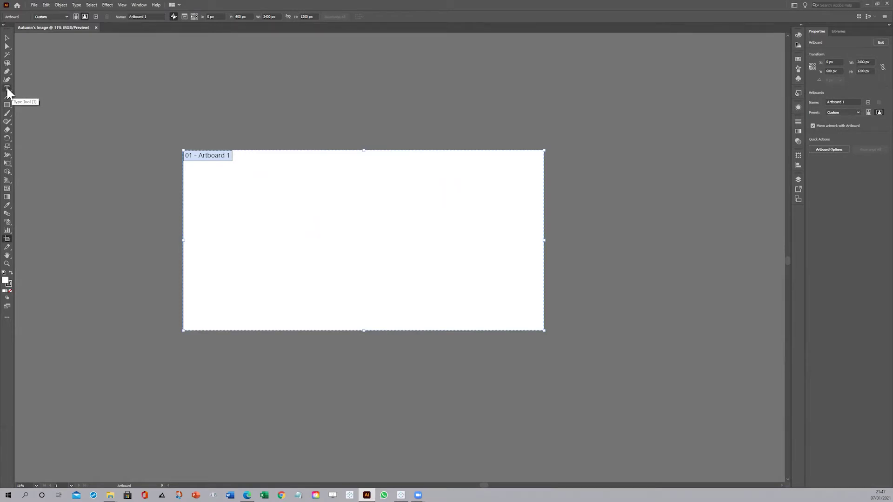
pyautogui.click(7, 72)
pyautogui.click(8, 72)
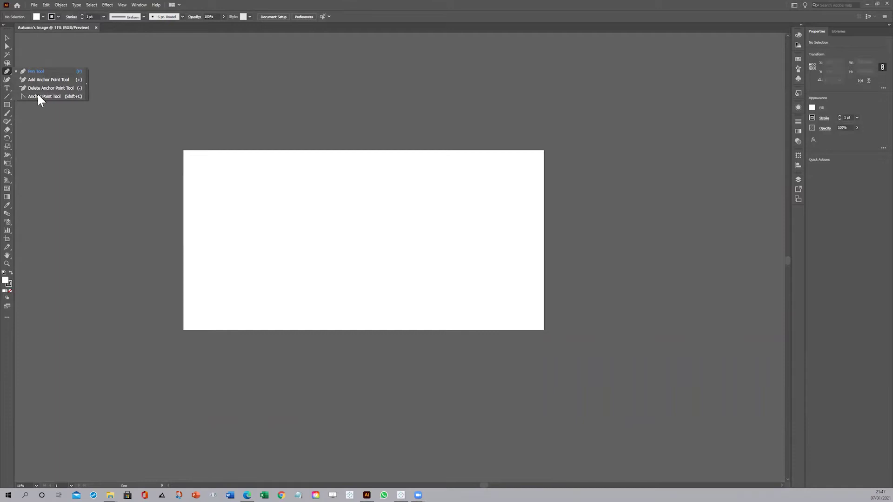
pyautogui.click(7, 105)
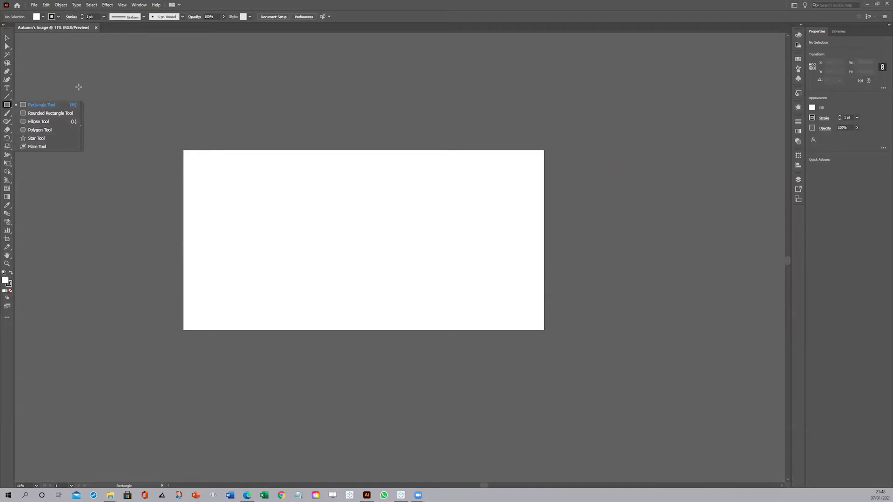
pyautogui.click(9, 103)
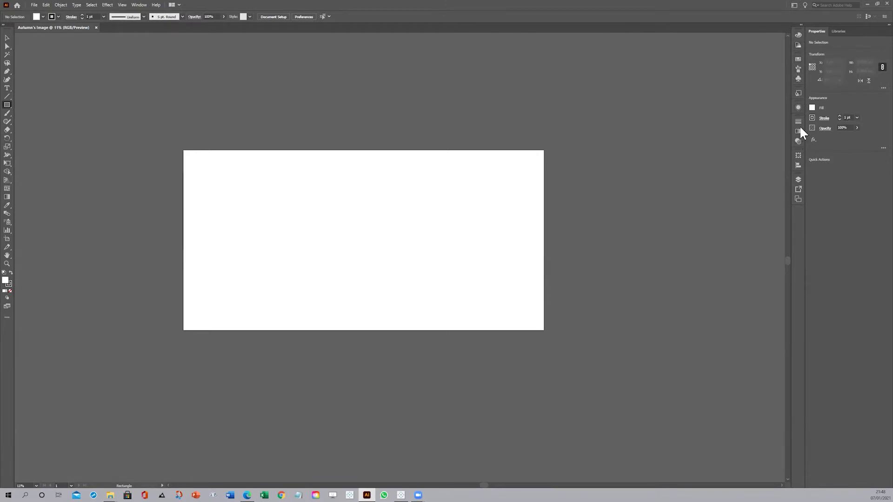
pyautogui.click(798, 35)
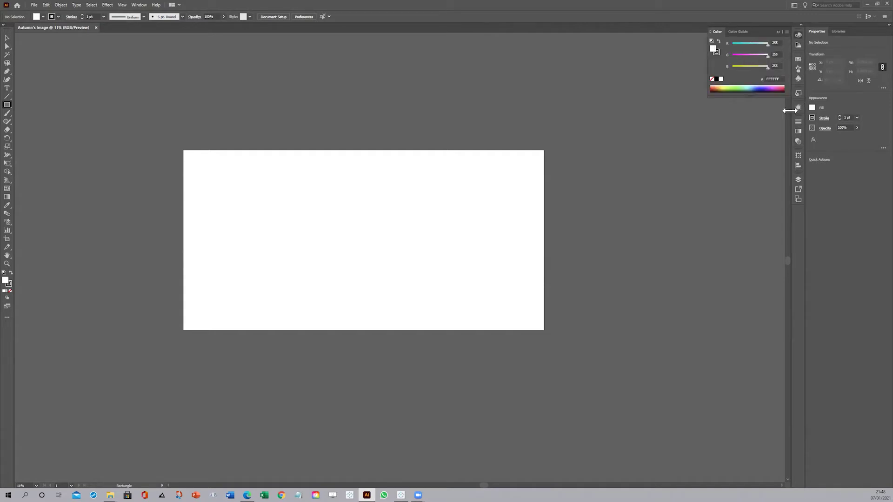
pyautogui.click(727, 32)
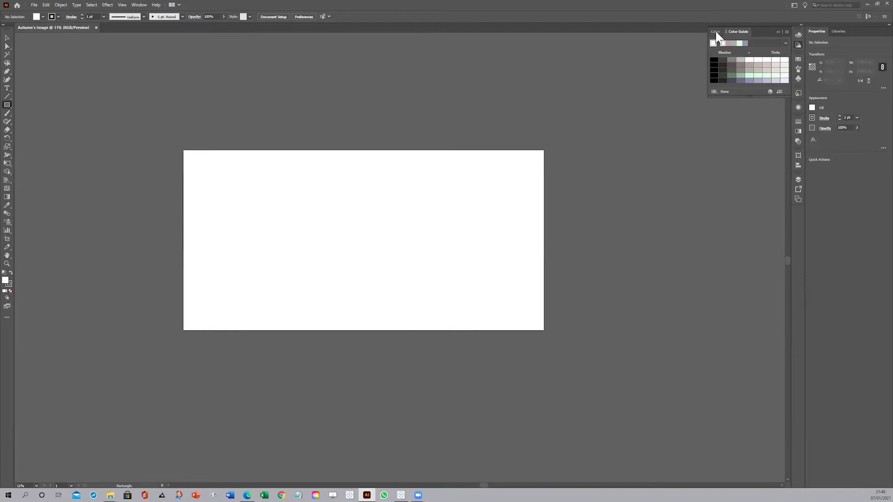
pyautogui.click(716, 33)
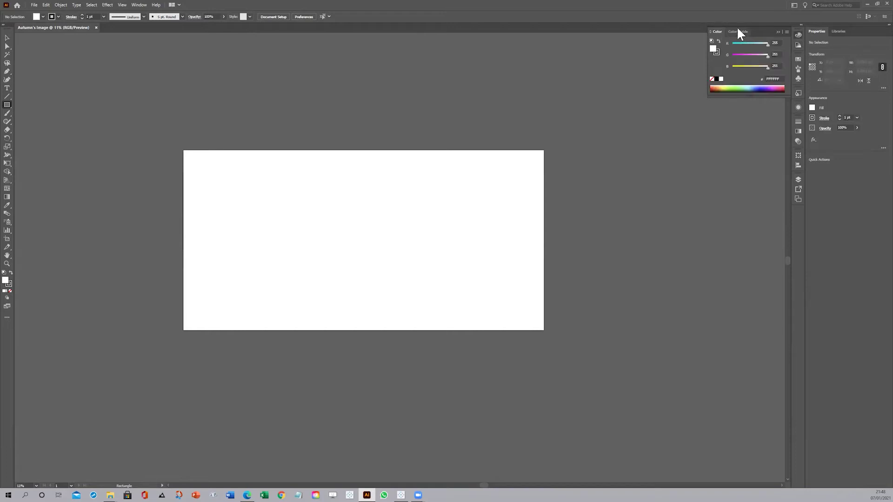
pyautogui.click(778, 32)
pyautogui.click(798, 44)
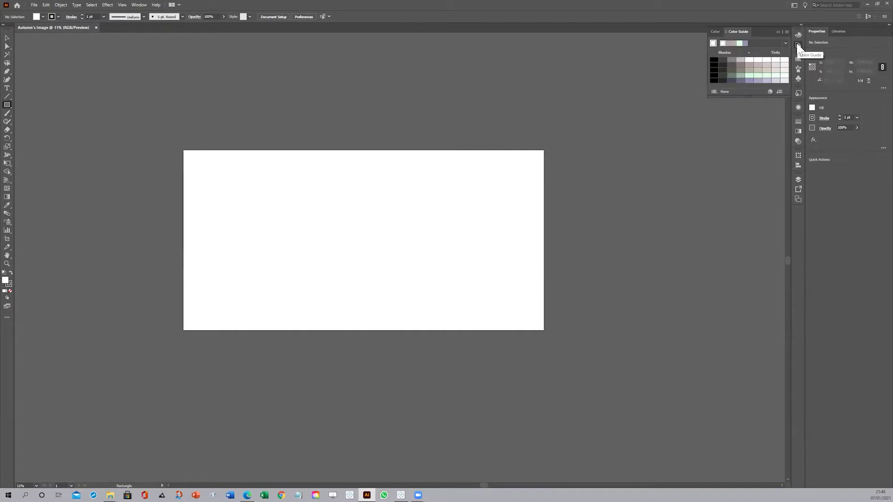
pyautogui.click(797, 44)
pyautogui.click(798, 59)
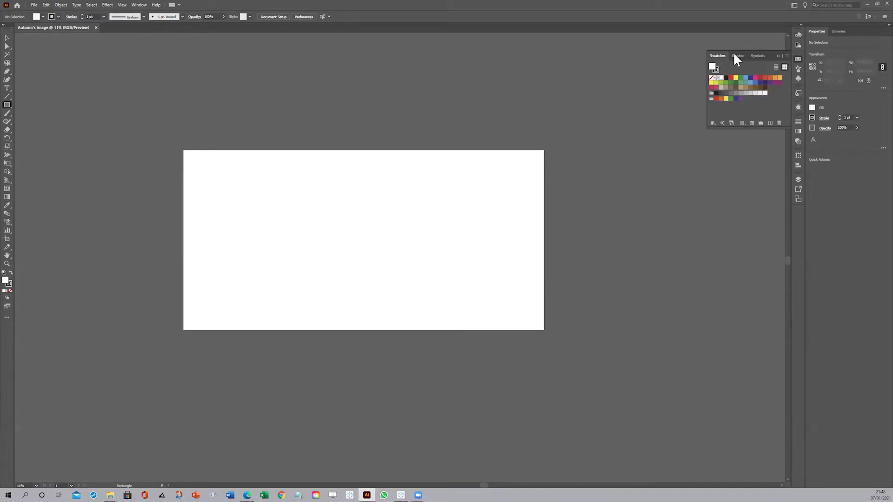
pyautogui.click(798, 57)
pyautogui.click(801, 28)
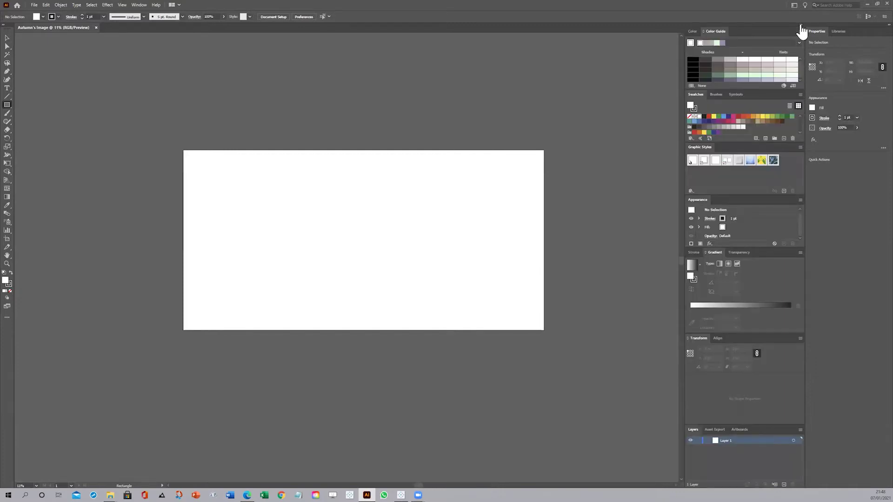
pyautogui.click(801, 27)
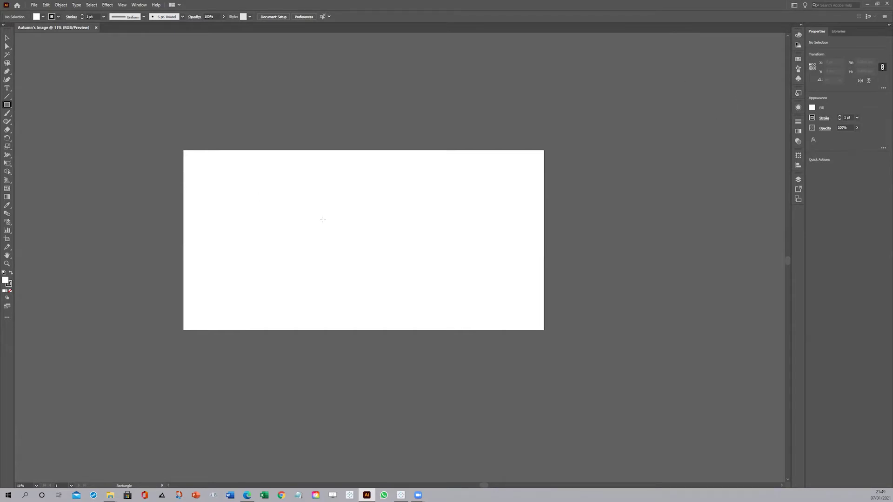
# - Place the dashboard JPG from the Pictures folder as an embedded image, aligned to the artboard's top-left corner
pyautogui.scroll(-4, 369, 256)
pyautogui.hscroll(-1, 374, 195)
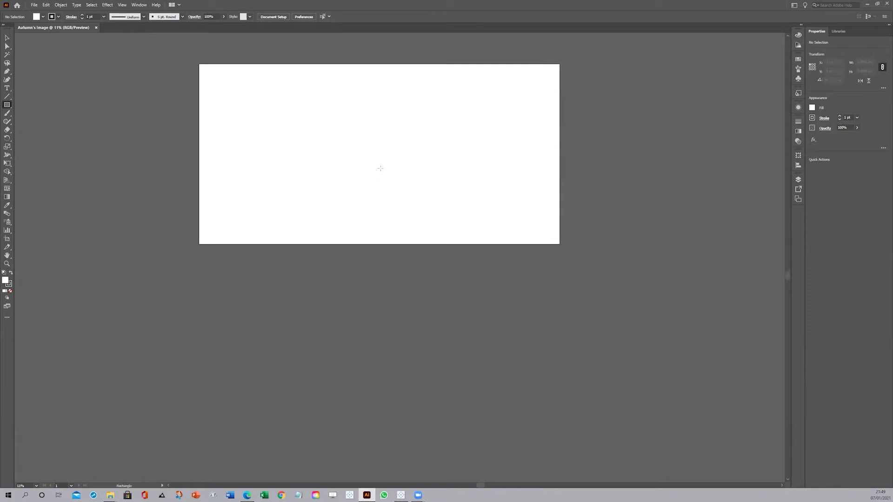
pyautogui.click(35, 5)
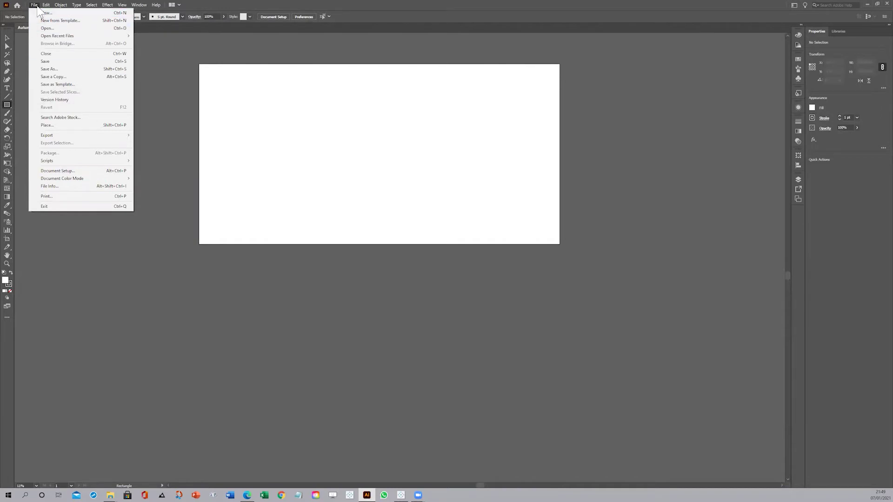
pyautogui.click(53, 124)
pyautogui.click(649, 65)
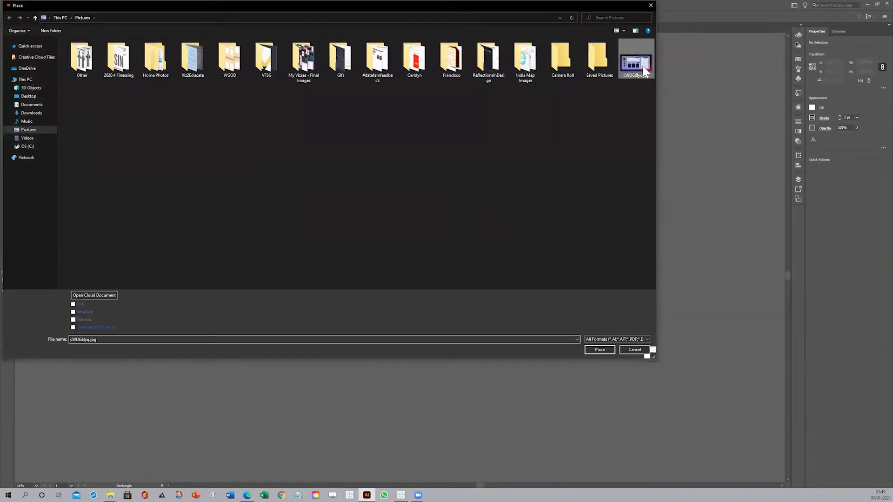
pyautogui.click(600, 350)
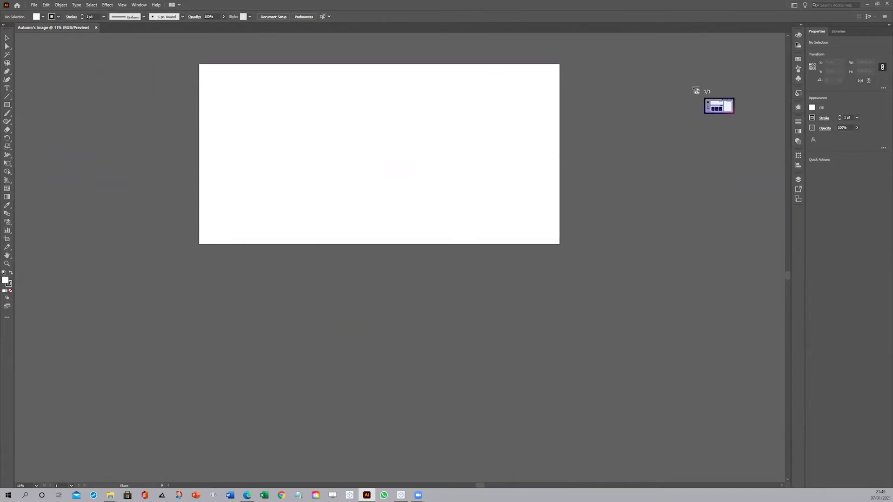
pyautogui.click(200, 65)
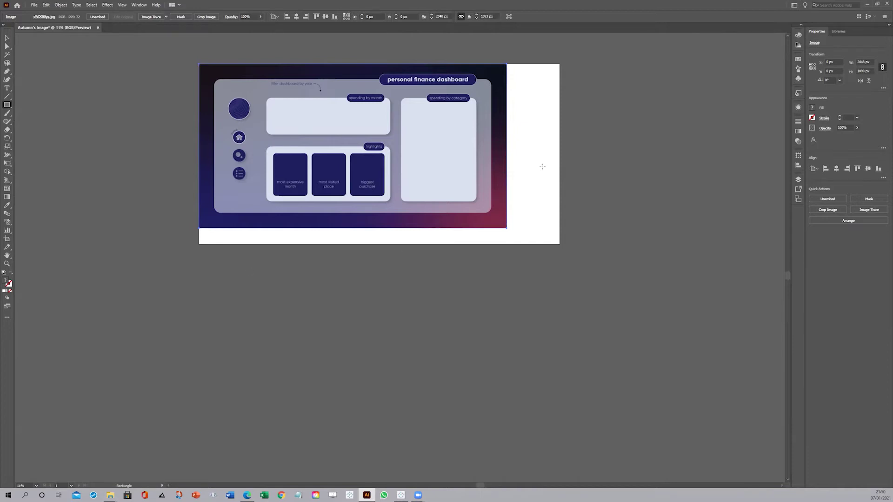
# - Frame the placed dashboard image closely and save this as a new view named "Autumn's Image"
pyautogui.click(7, 38)
pyautogui.press('z')
pyautogui.moveTo(362, 129); pyautogui.dragTo(396, 119)
pyautogui.moveTo(332, 106); pyautogui.dragTo(341, 180)
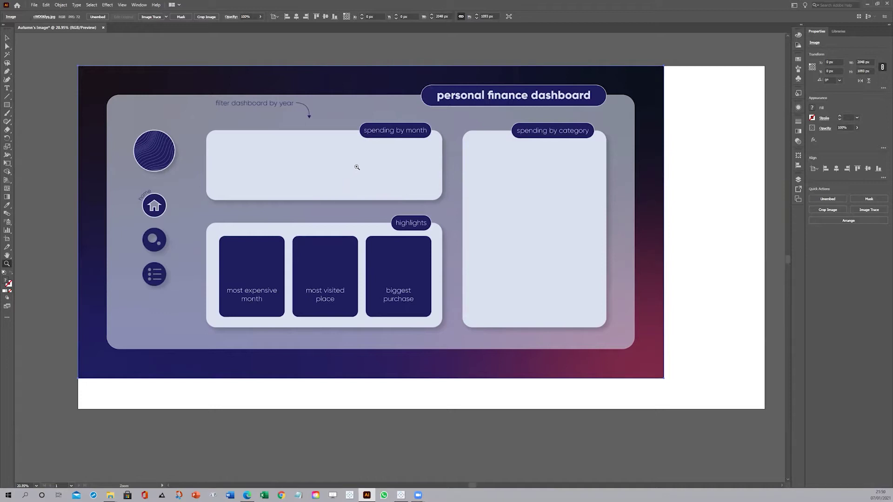
pyautogui.press('space')
pyautogui.moveTo(398, 197); pyautogui.dragTo(378, 200)
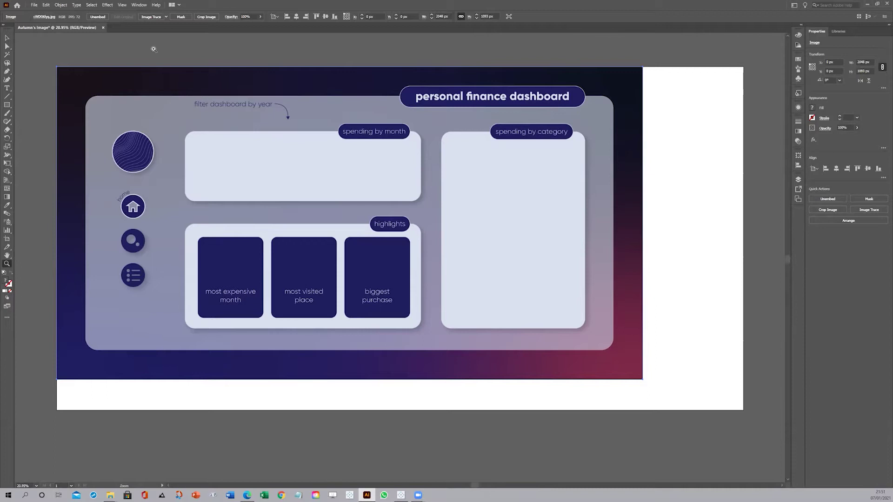
pyautogui.click(123, 4)
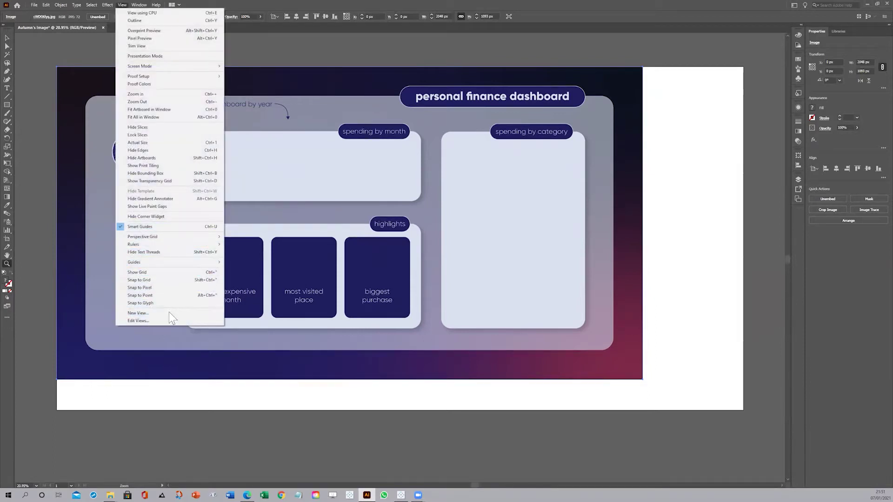
pyautogui.click(145, 313)
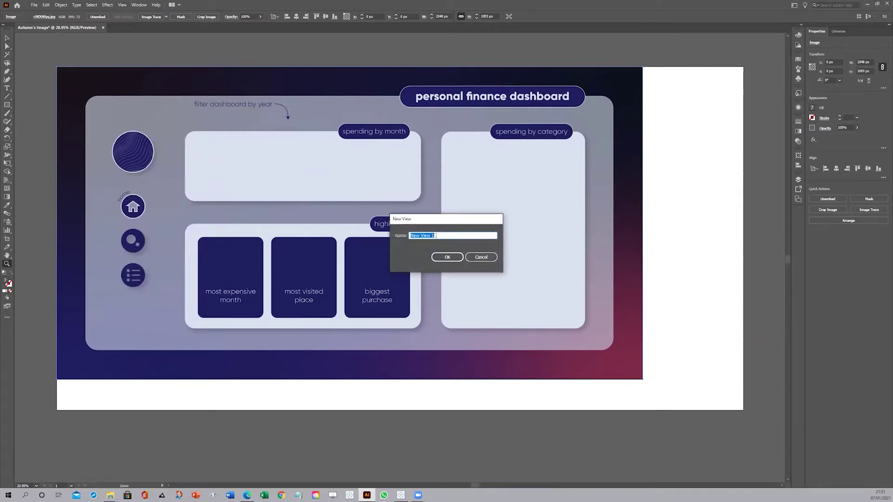
pyautogui.write("Autumn's Image")
pyautogui.click(449, 257)
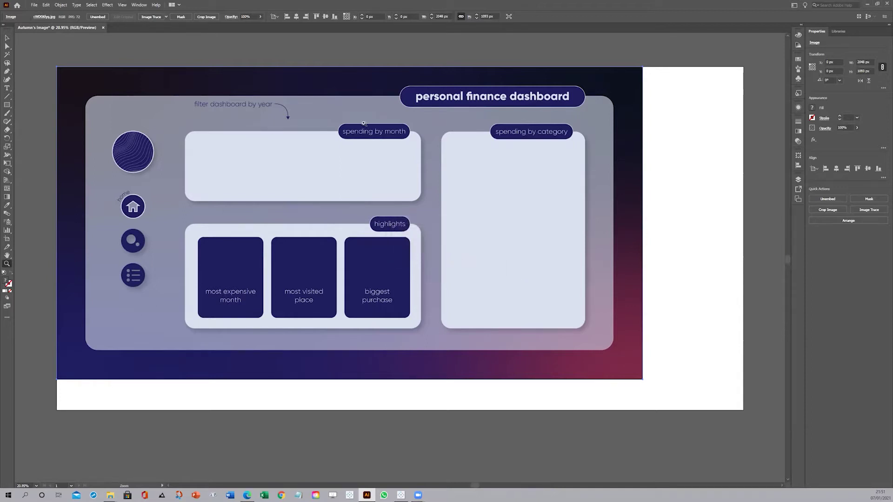
# - Test the saved view "Autumn's Image" by recalling it from an empty area of the canvas
pyautogui.scroll(-5, 468, 302)
pyautogui.hscroll(2, 468, 303)
pyautogui.scroll(-3, 468, 302)
pyautogui.hscroll(4, 468, 303)
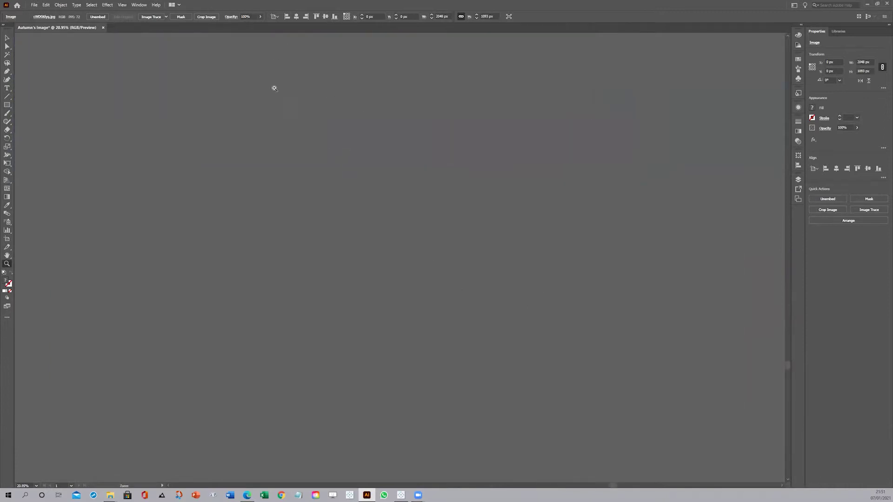
pyautogui.hscroll(-3, 559, 338)
pyautogui.hscroll(3, 559, 338)
pyautogui.click(122, 5)
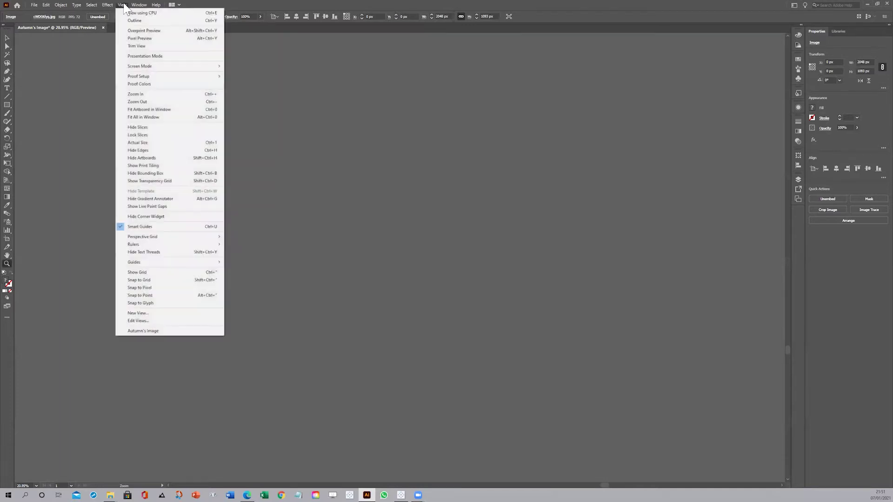
pyautogui.click(149, 332)
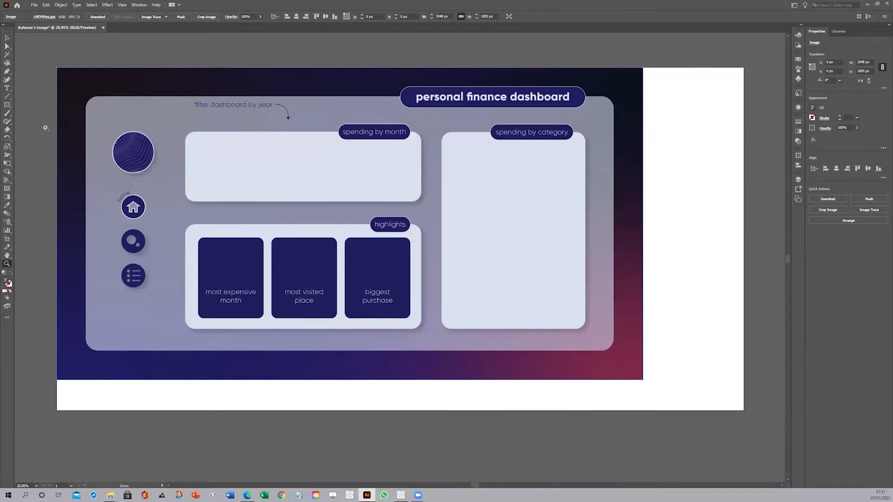
# - Resize the artboard from its bottom-right corner to match the placed image at 2048 × 1093 px
pyautogui.click(7, 238)
pyautogui.moveTo(744, 411); pyautogui.dragTo(644, 380)
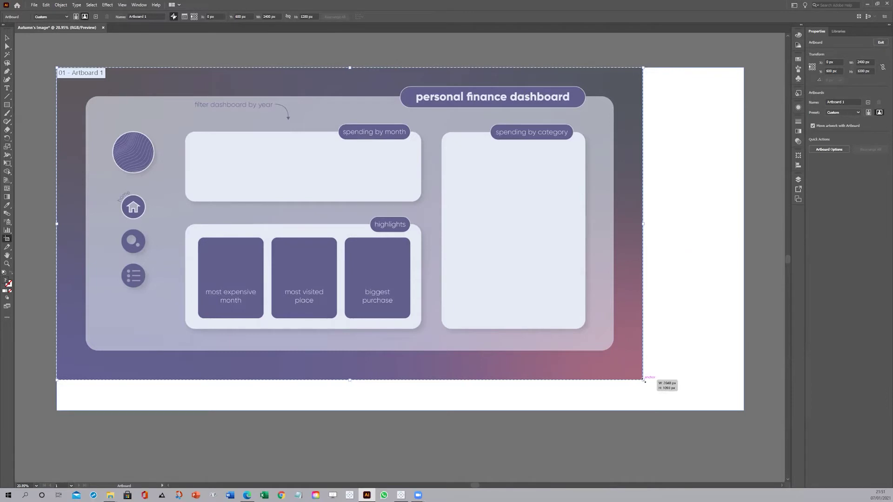
pyautogui.moveTo(644, 380); pyautogui.dragTo(643, 381)
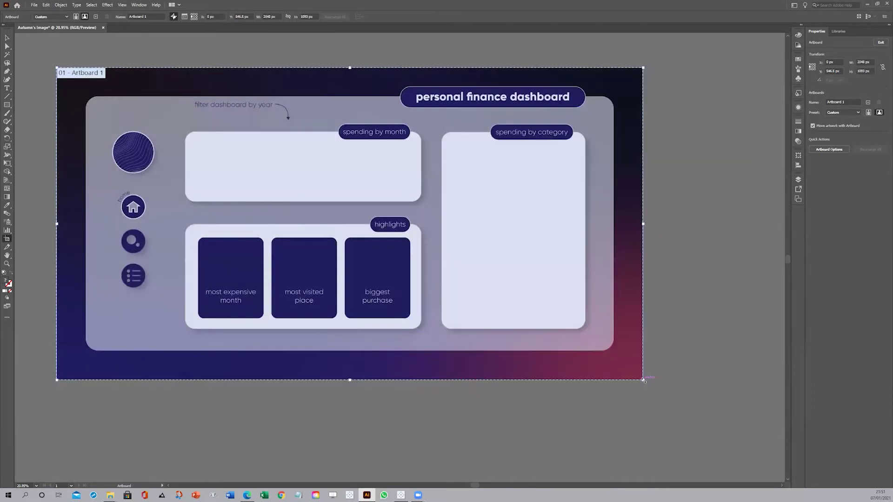
pyautogui.click(7, 38)
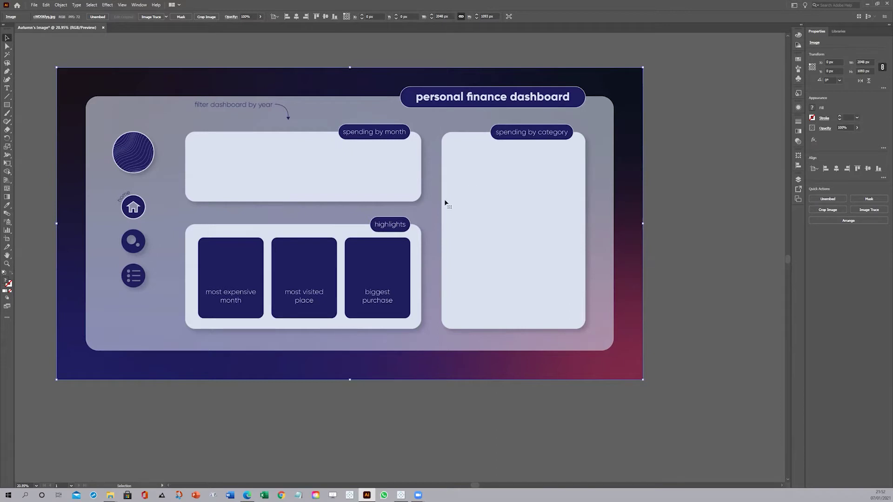
# - Duplicate the artboard together with its dashboard image, placing the copy just below the original and aligned with it
pyautogui.press('z')
pyautogui.moveTo(408, 170); pyautogui.dragTo(380, 194)
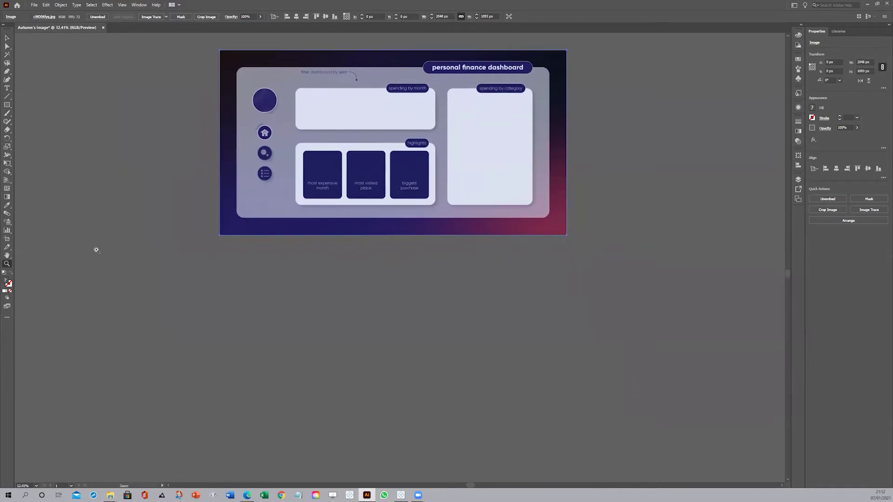
pyautogui.click(7, 238)
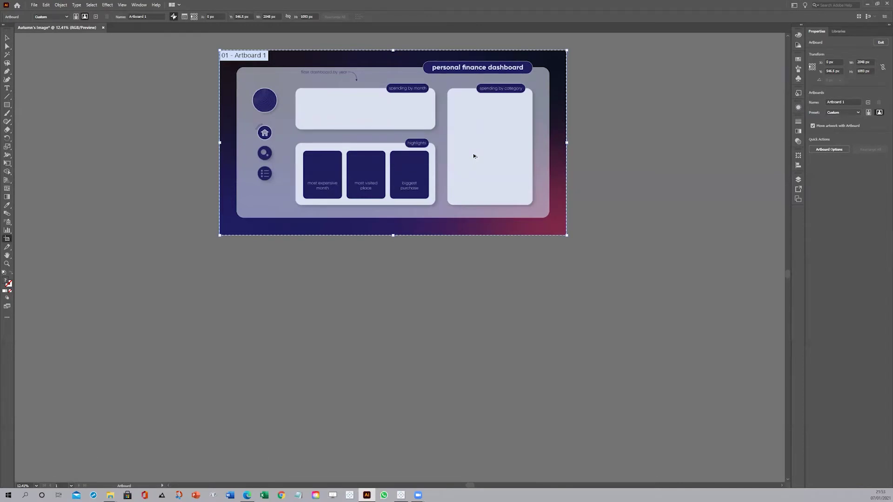
pyautogui.moveTo(474, 156); pyautogui.dragTo(474, 363)
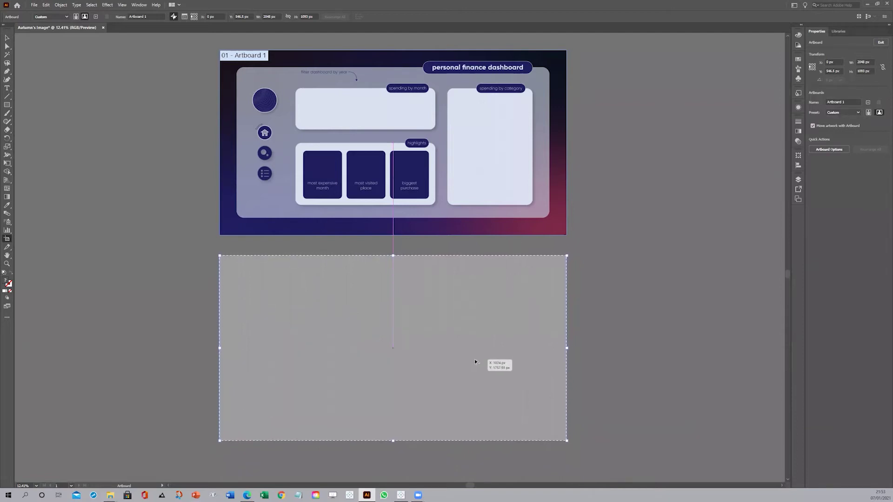
pyautogui.moveTo(475, 362); pyautogui.dragTo(548, 376)
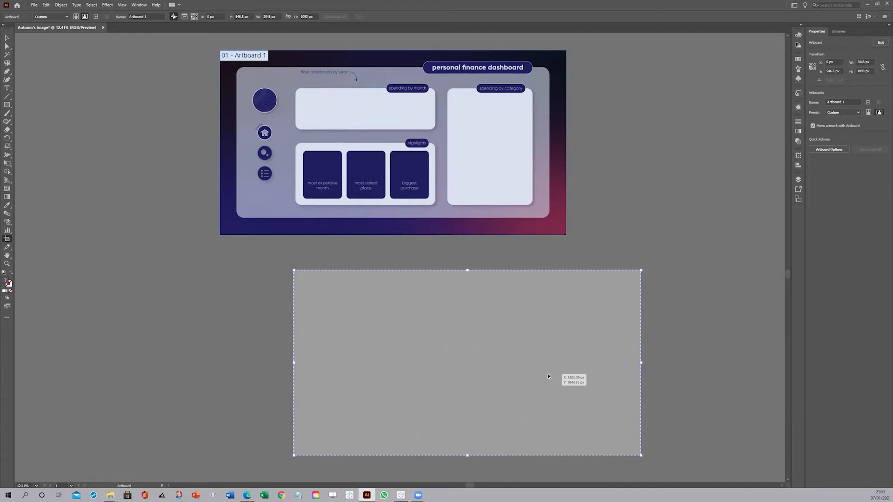
pyautogui.press('shift')
pyautogui.moveTo(549, 377); pyautogui.dragTo(383, 347)
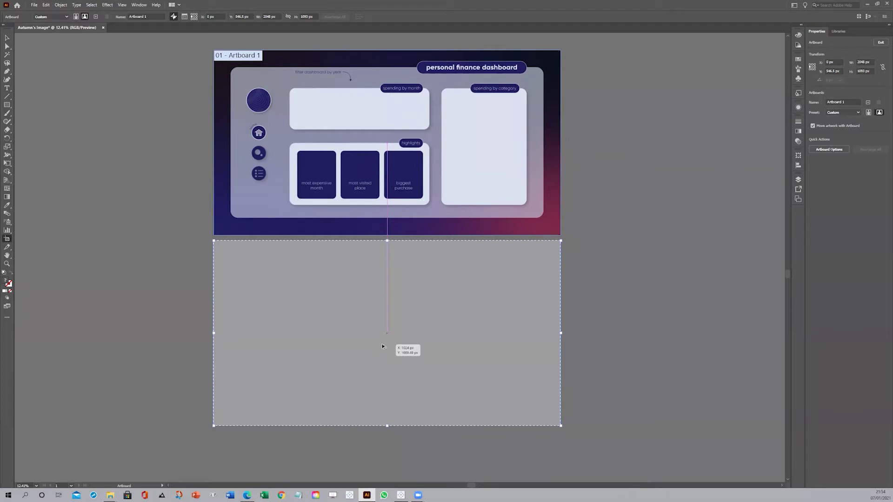
pyautogui.moveTo(382, 346); pyautogui.dragTo(383, 347)
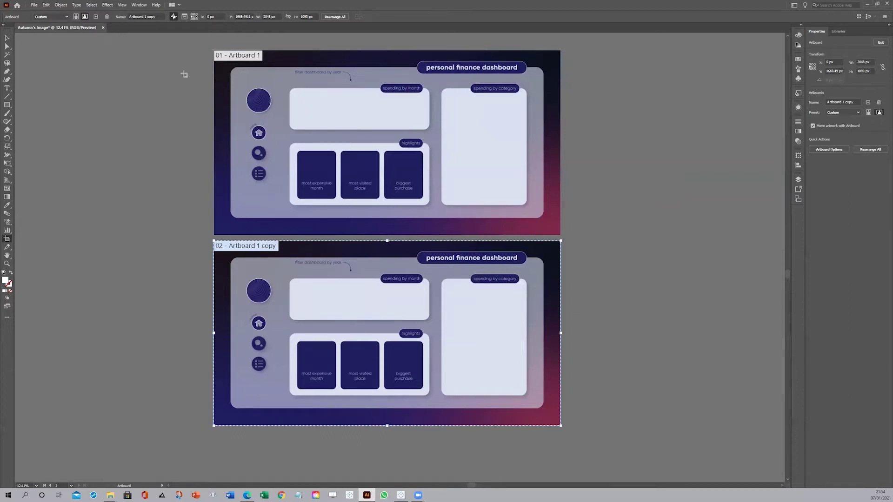
# - Delete the duplicated dashboard image from the lower artboard, keeping the original image on the upper one
pyautogui.click(6, 37)
pyautogui.click(299, 289)
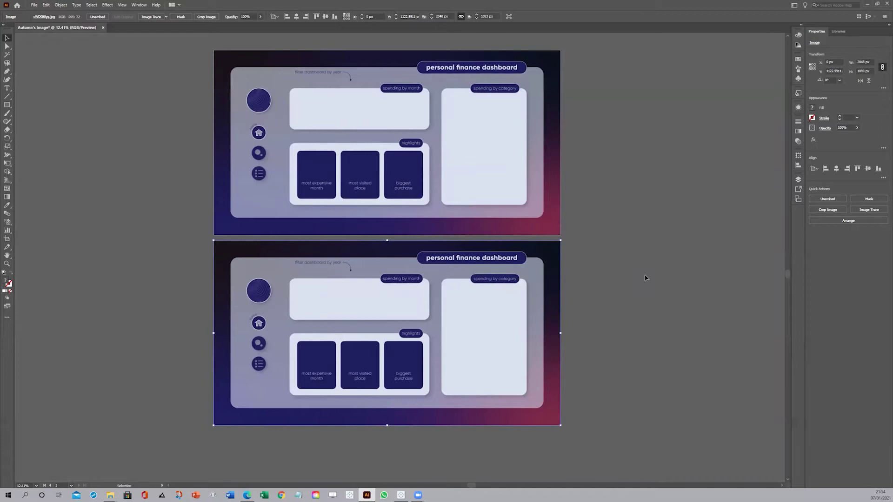
pyautogui.press('Delete')
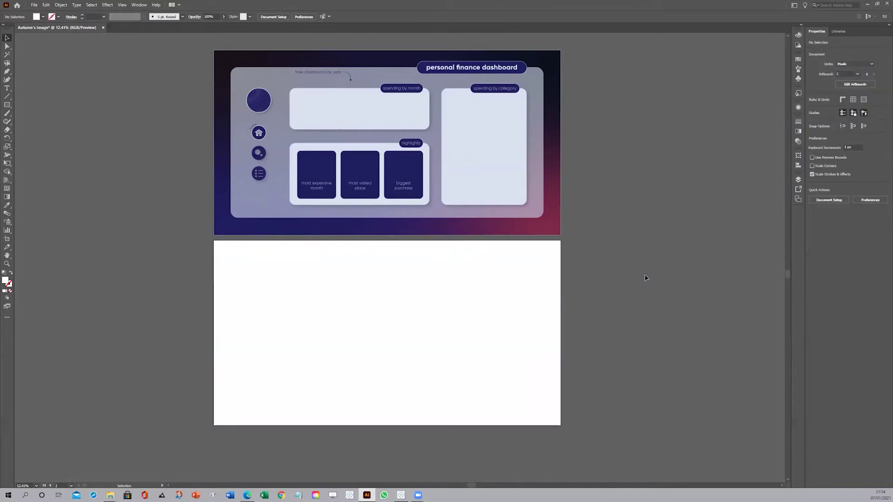
pyautogui.click(311, 87)
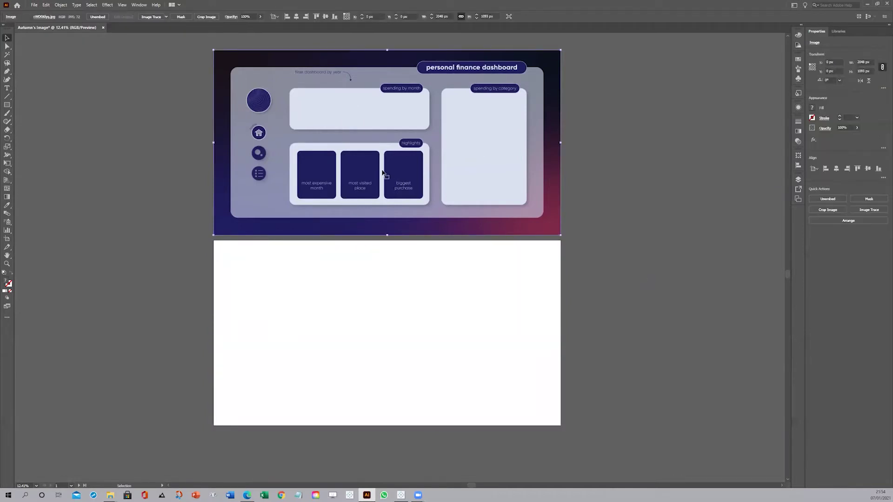
pyautogui.click(459, 333)
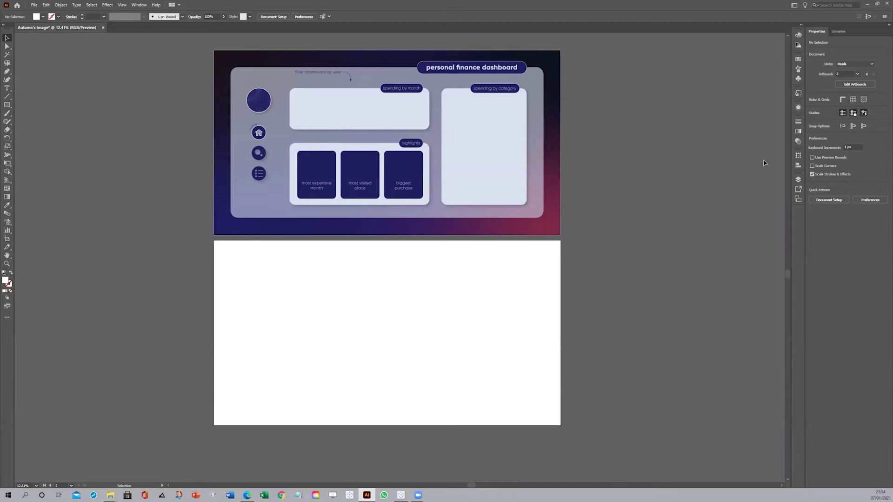
# - Examine the document's layer structure by expanding Layer 1 and trying out the creation of a new layer
pyautogui.click(798, 179)
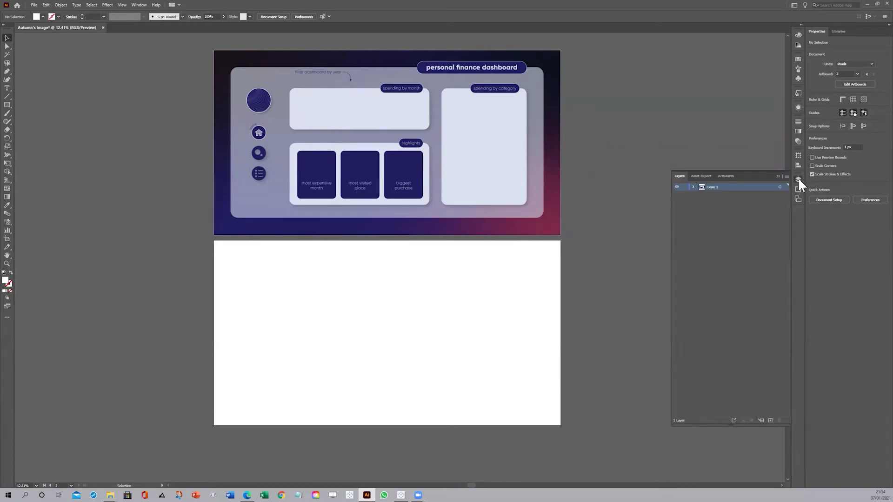
pyautogui.click(694, 187)
pyautogui.click(770, 421)
pyautogui.click(771, 421)
pyautogui.click(157, 184)
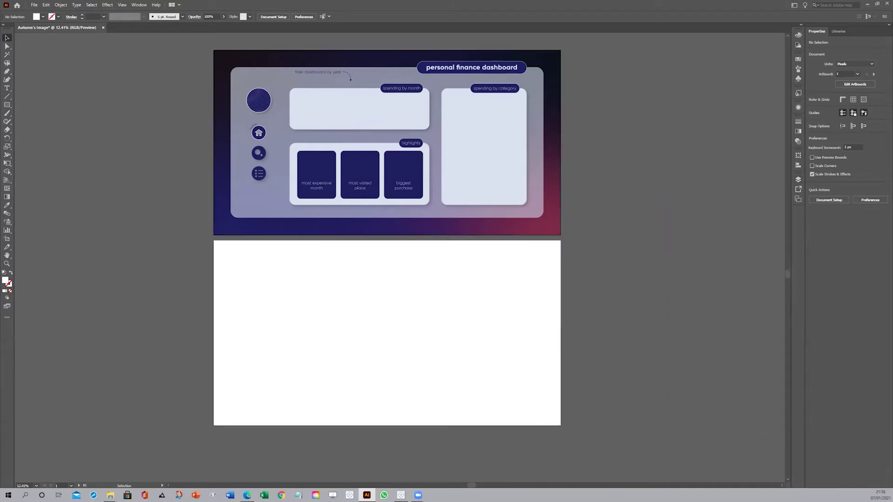
# - Create a 2000 × 1000 px rectangle from the lower artboard's top-left corner and try stretching it to the artboard's bottom-right corner
pyautogui.click(6, 105)
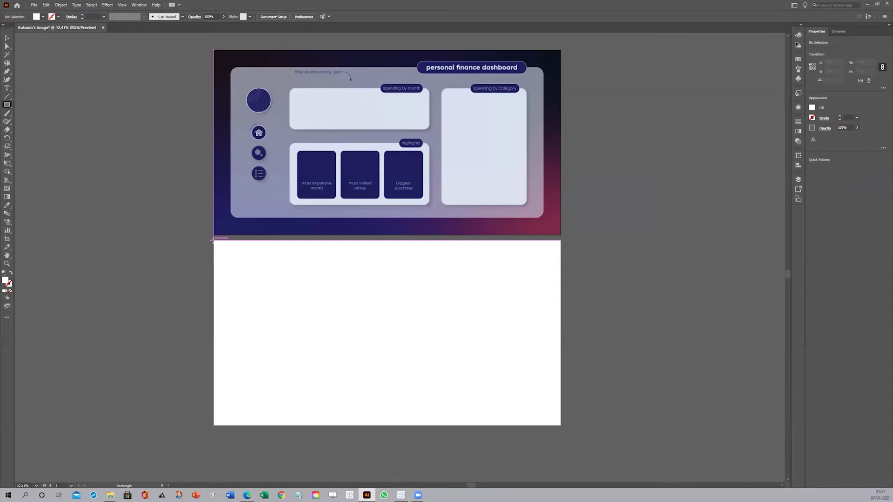
pyautogui.click(213, 240)
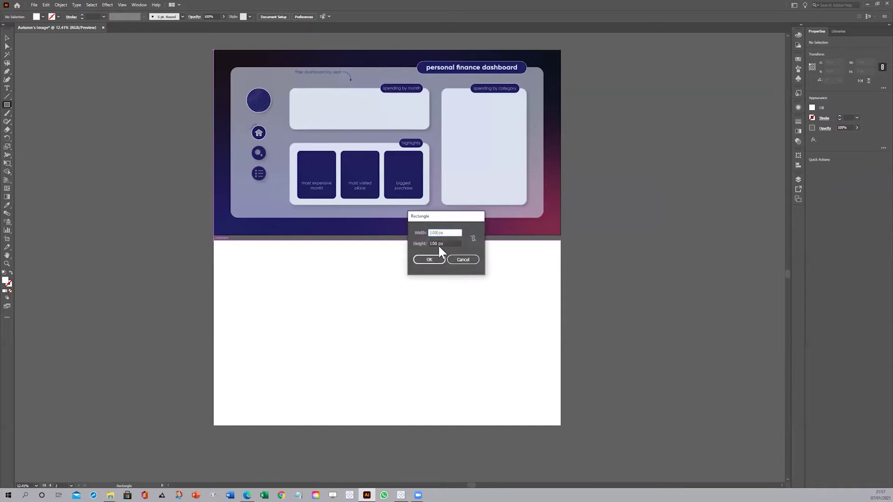
pyautogui.write('1')
pyautogui.press('BackSpace')
pyautogui.write('2000')
pyautogui.click(428, 259)
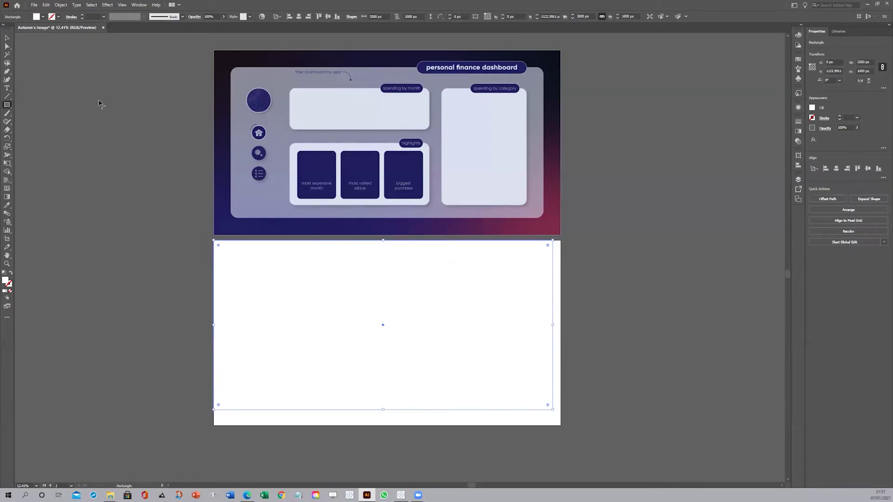
pyautogui.click(6, 38)
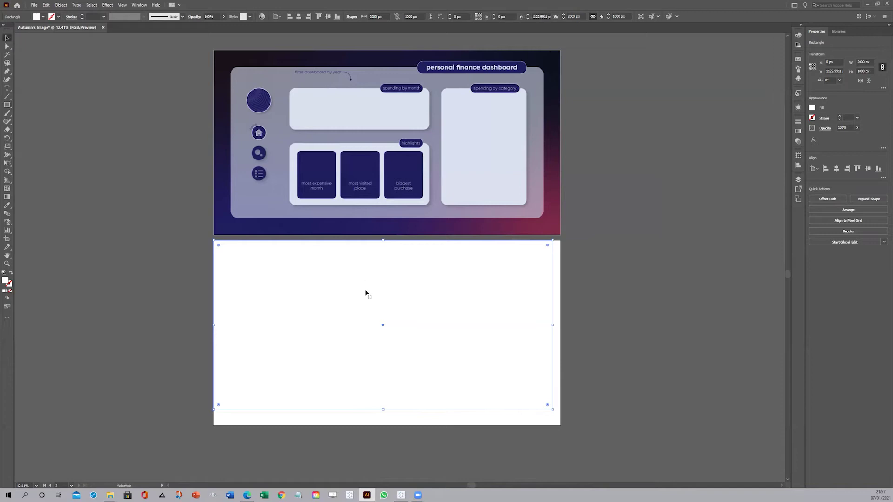
pyautogui.moveTo(553, 411); pyautogui.dragTo(562, 426)
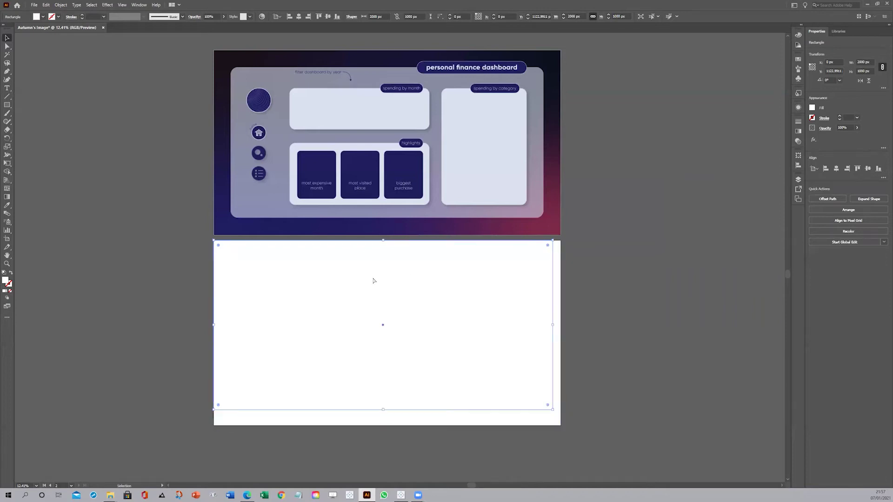
pyautogui.hotkey('ctrl', '2')
# - Draw a white rectangle covering the whole lower artboard at 2048 × 1093 px and select it
pyautogui.press('m')
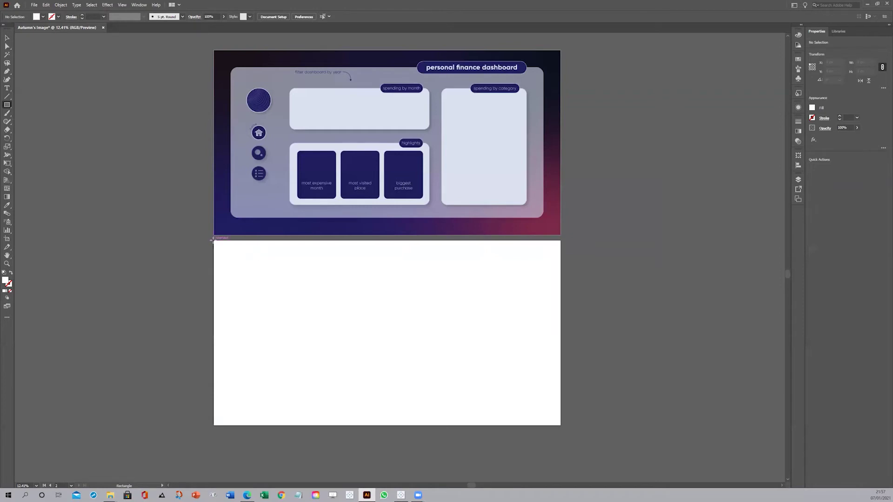
pyautogui.moveTo(213, 240); pyautogui.dragTo(332, 359)
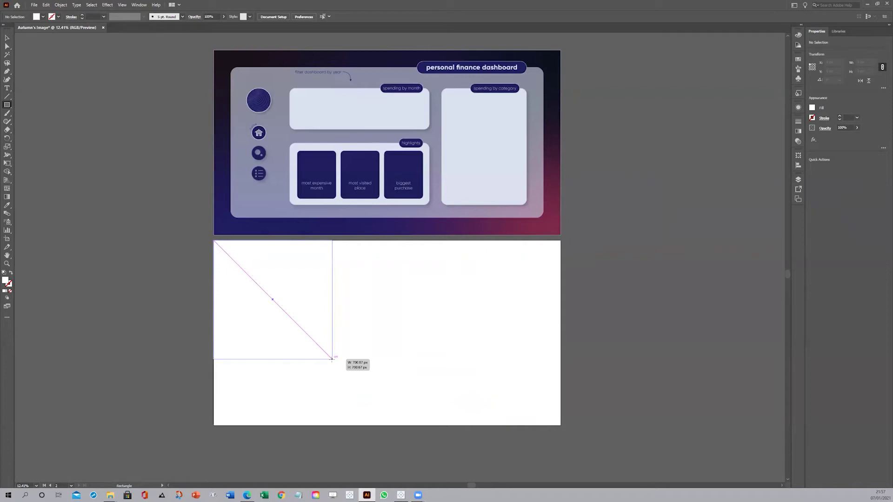
pyautogui.moveTo(332, 358); pyautogui.dragTo(333, 359)
pyautogui.press('v')
pyautogui.click(502, 303)
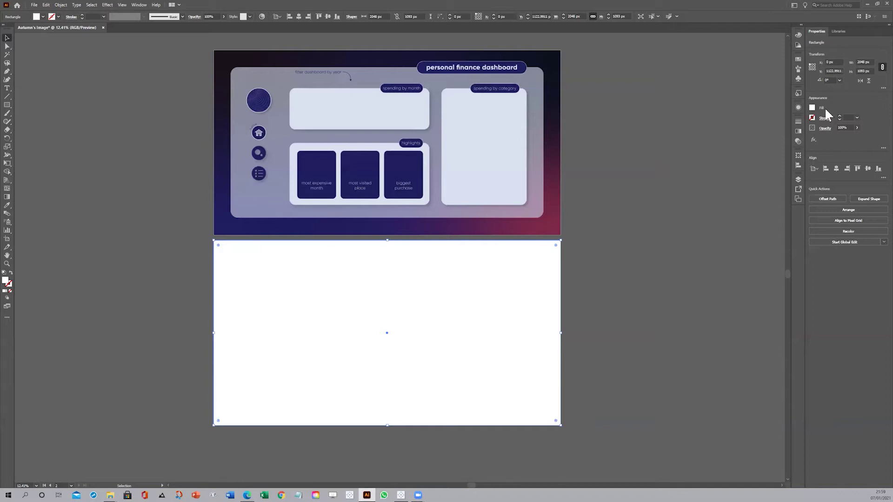
# - Fill the rectangle with the white-to-black gradient swatch and change the gradient type to Freeform
pyautogui.click(813, 109)
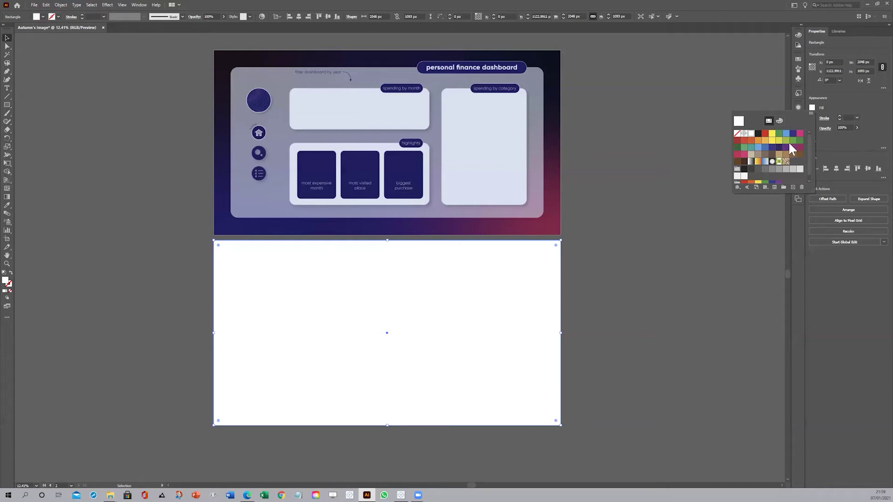
pyautogui.click(750, 162)
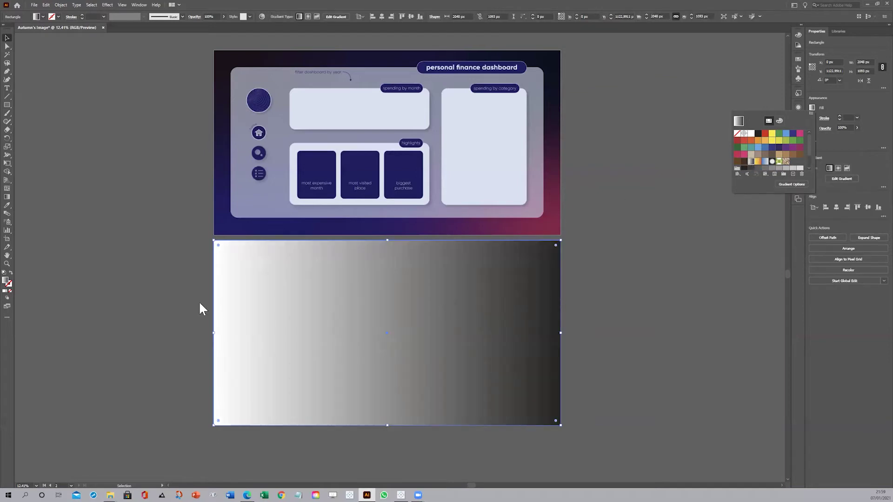
pyautogui.click(789, 186)
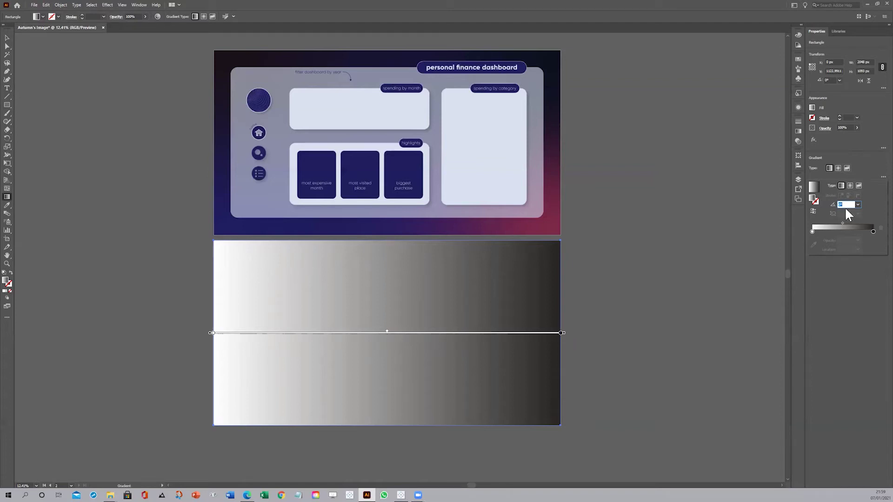
pyautogui.moveTo(813, 232)
pyautogui.mouseDown()
pyautogui.moveTo(873, 231)
pyautogui.moveTo(812, 232)
pyautogui.mouseUp()
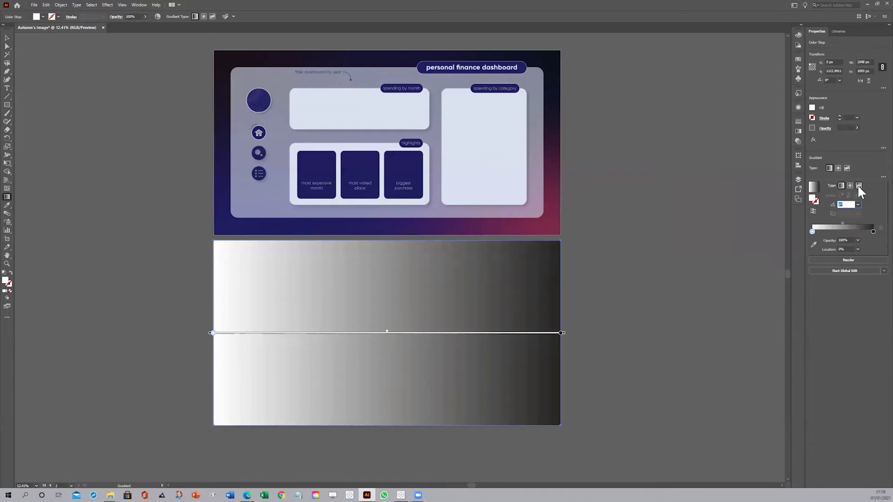
pyautogui.click(859, 186)
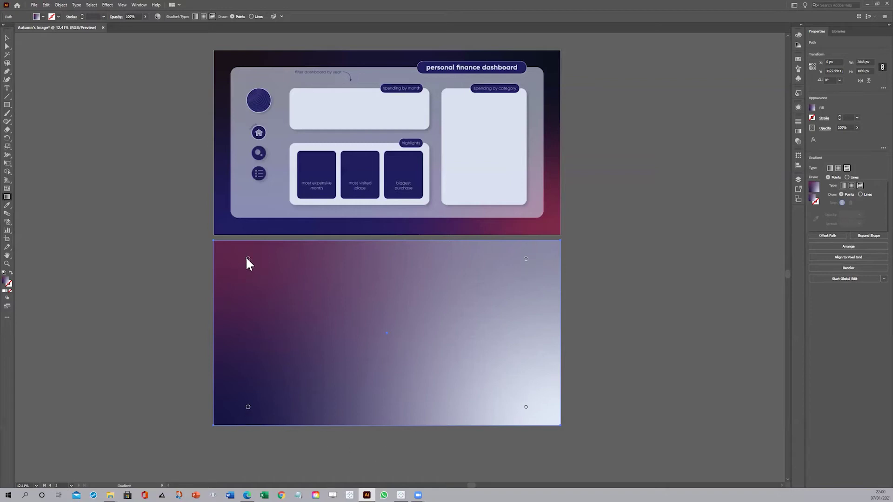
# - Move the four freeform gradient colour points outward, closer to the rectangle's corners
pyautogui.moveTo(248, 259); pyautogui.dragTo(225, 254)
pyautogui.moveTo(247, 407); pyautogui.dragTo(234, 410)
pyautogui.moveTo(525, 258); pyautogui.dragTo(545, 257)
pyautogui.moveTo(526, 407); pyautogui.dragTo(543, 409)
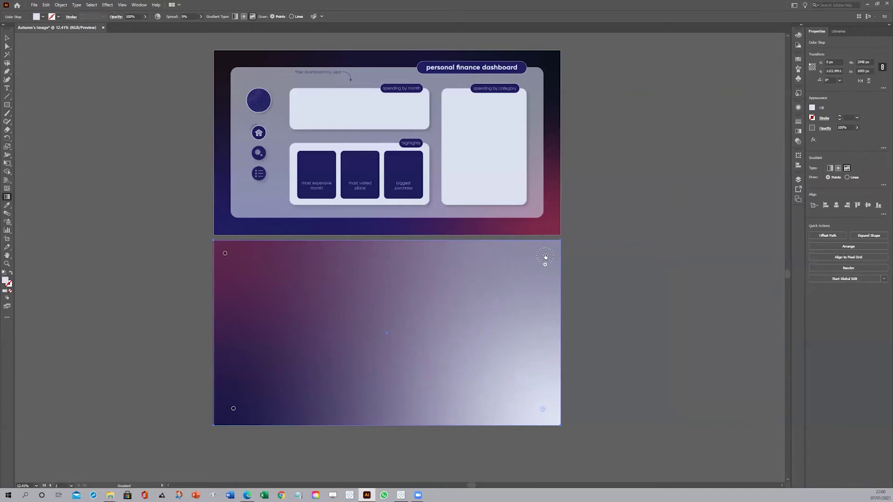
pyautogui.moveTo(545, 255); pyautogui.dragTo(548, 253)
pyautogui.moveTo(234, 409); pyautogui.dragTo(229, 411)
pyautogui.moveTo(543, 409); pyautogui.dragTo(543, 411)
# - Add three extra colour points inside the freeform gradient and recolour the upper-middle one light green, 95E04F
pyautogui.click(407, 281)
pyautogui.click(280, 328)
pyautogui.click(495, 330)
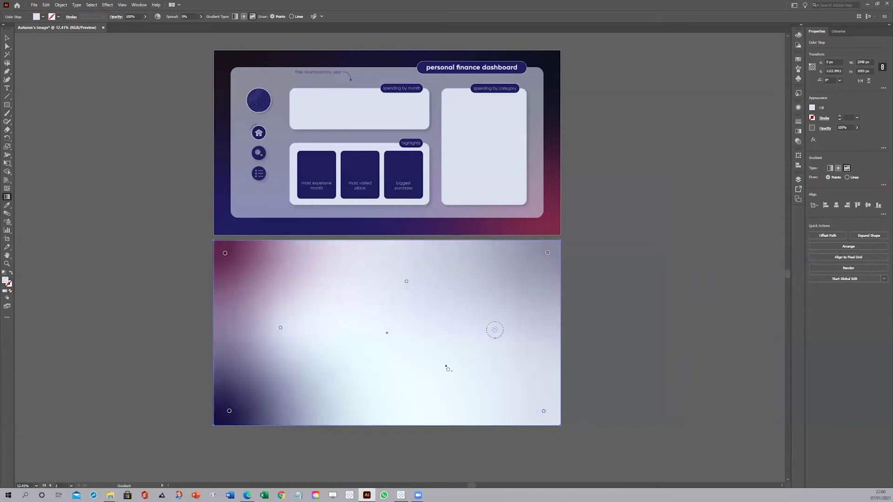
pyautogui.doubleClick(407, 282)
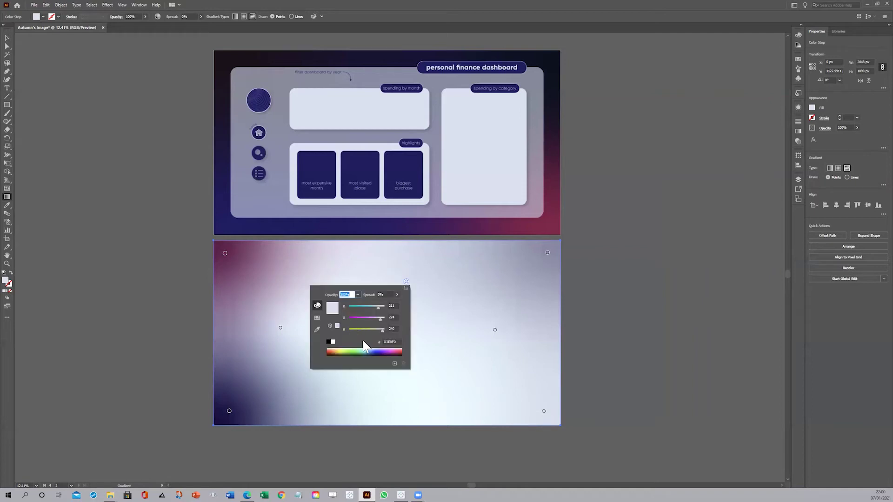
pyautogui.click(369, 306)
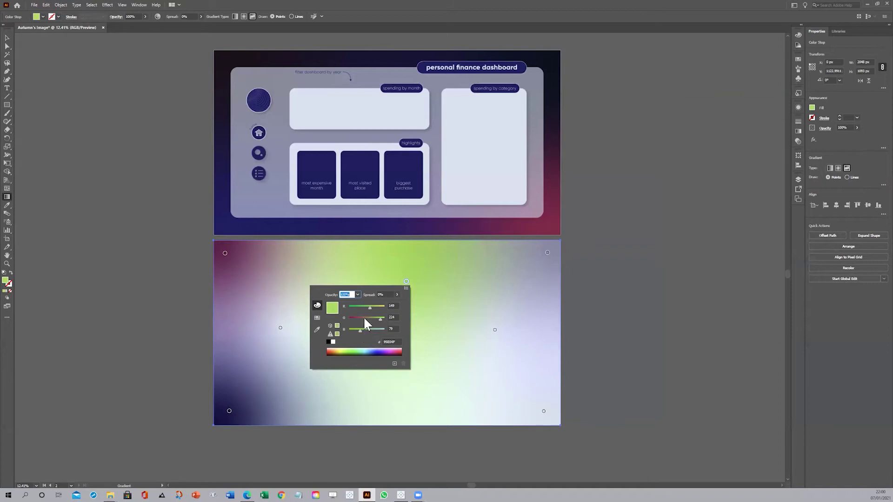
pyautogui.press('Escape')
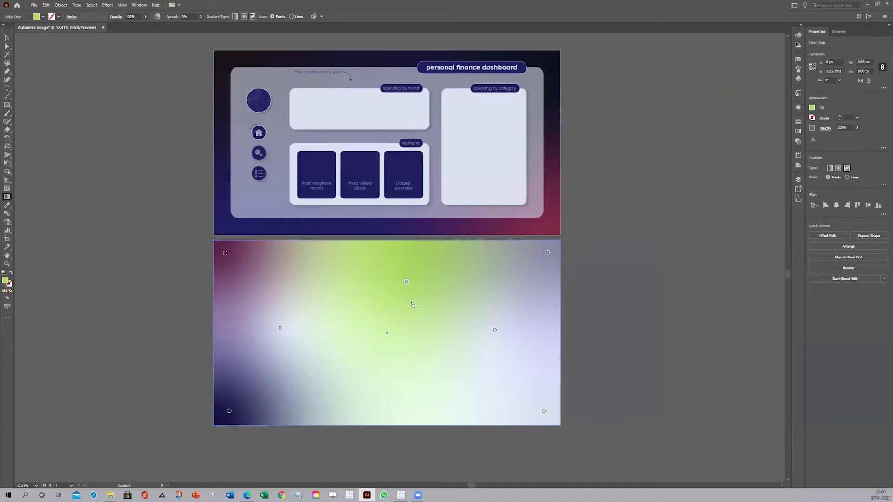
# - Delete the three extra inner colour points, leaving only the four corner points in the gradient
pyautogui.press('Delete')
pyautogui.click(495, 329)
pyautogui.press('Delete')
pyautogui.click(280, 327)
pyautogui.press('Delete')
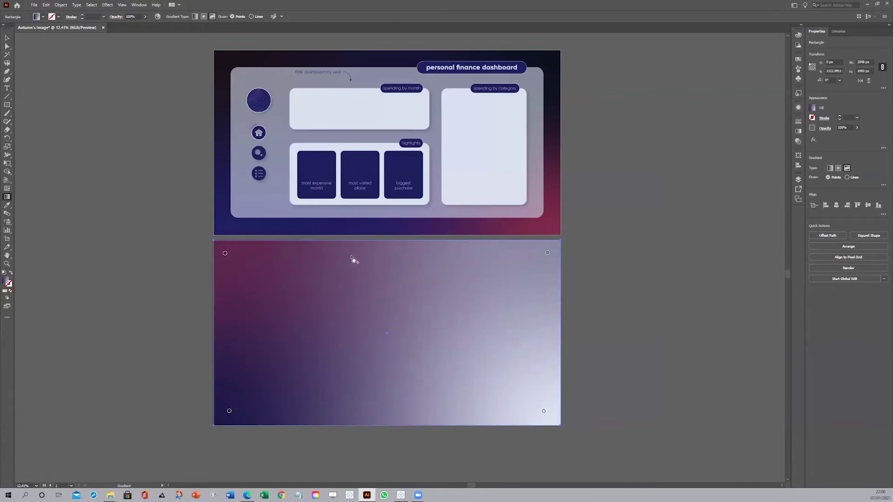
# - Recolour the two upper corner points of the freeform gradient to near-black shades using hex codes
pyautogui.doubleClick(226, 253)
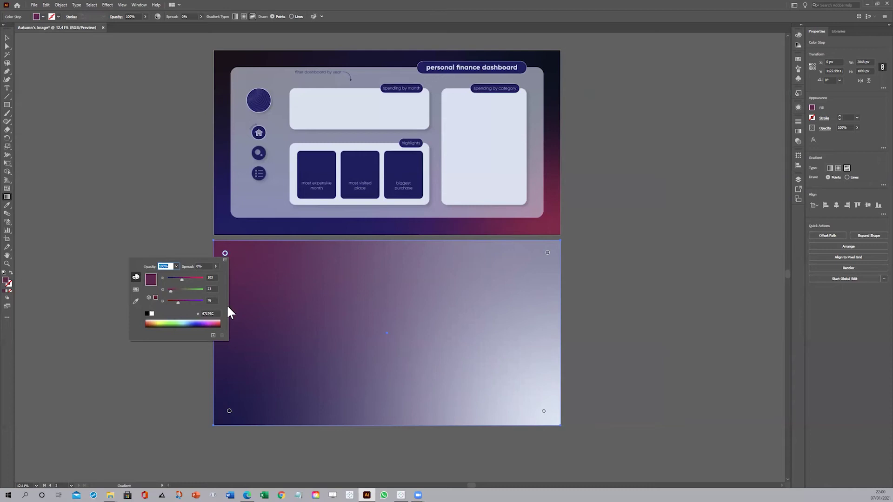
pyautogui.moveTo(203, 313); pyautogui.dragTo(226, 313)
pyautogui.press('Return')
pyautogui.doubleClick(548, 253)
pyautogui.press('Return')
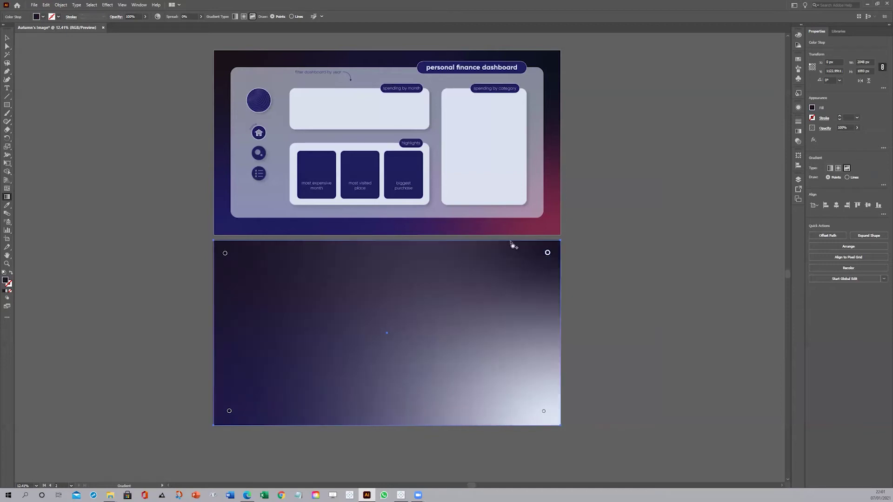
# - Recolour the freeform gradient's lower corner points with hex codes, dark navy on the left and crimson on the right
pyautogui.doubleClick(229, 411)
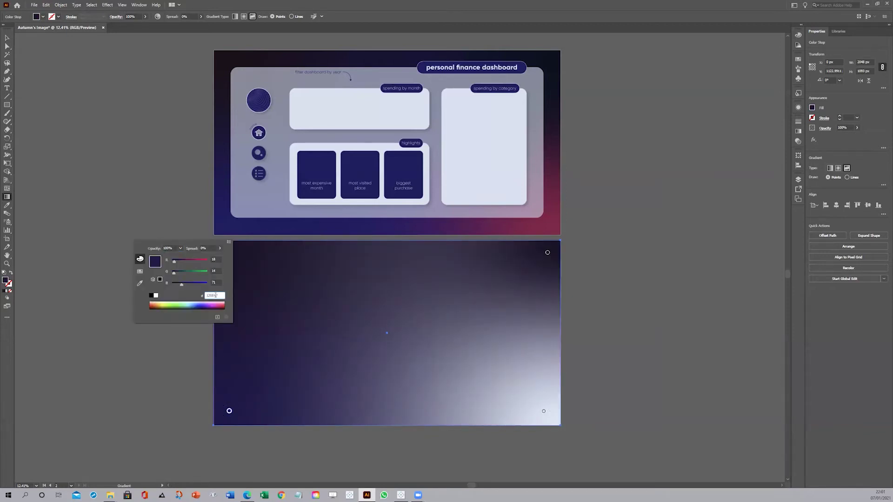
pyautogui.click(544, 412)
pyautogui.doubleClick(543, 411)
pyautogui.hotkey('ctrl', 'v')
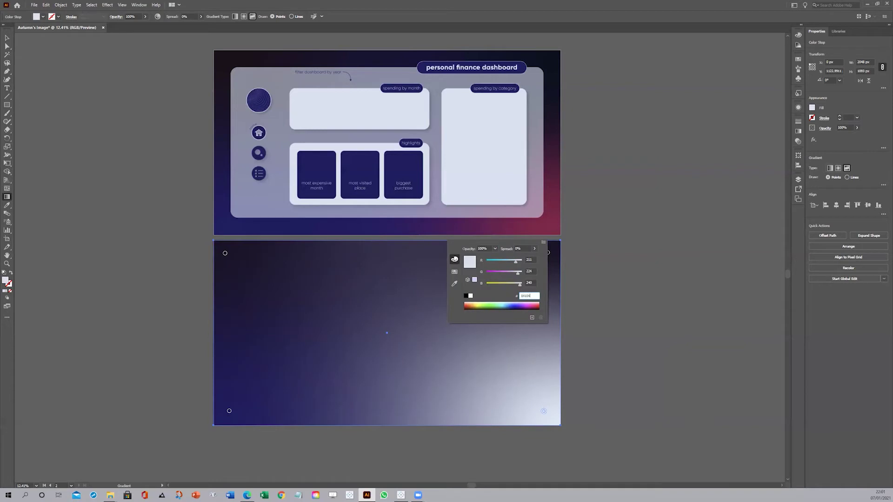
pyautogui.press('Return')
# - Display the layer list and lock the finished gradient background rectangle
pyautogui.press('v')
pyautogui.press('F7')
pyautogui.hotkey('ctrl', '2')
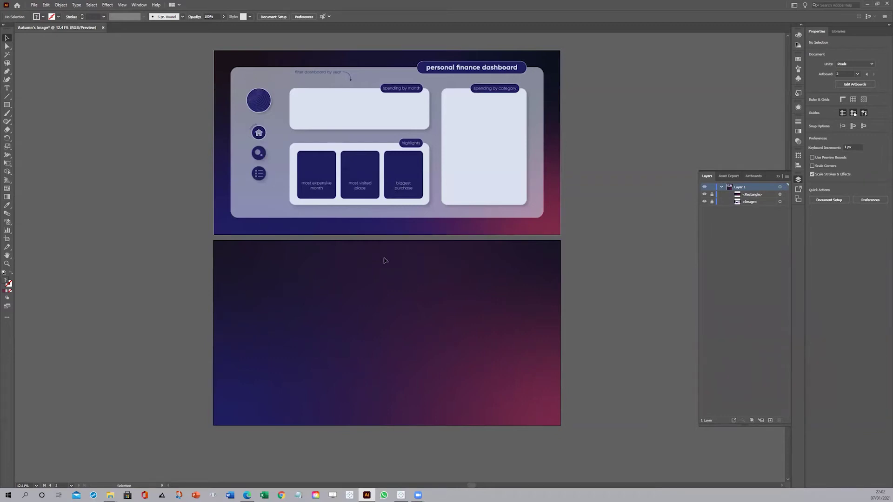
# - Show the rulers along the canvas edges
pyautogui.click(7, 105)
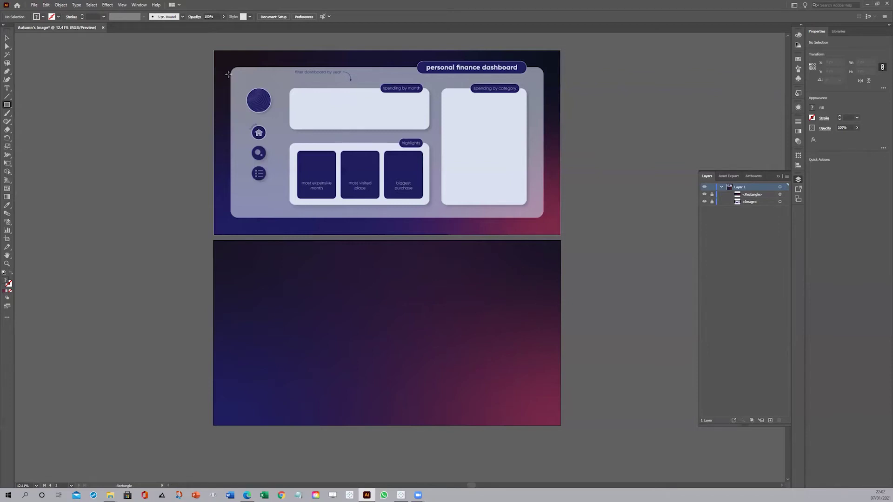
pyautogui.click(6, 38)
pyautogui.press('a')
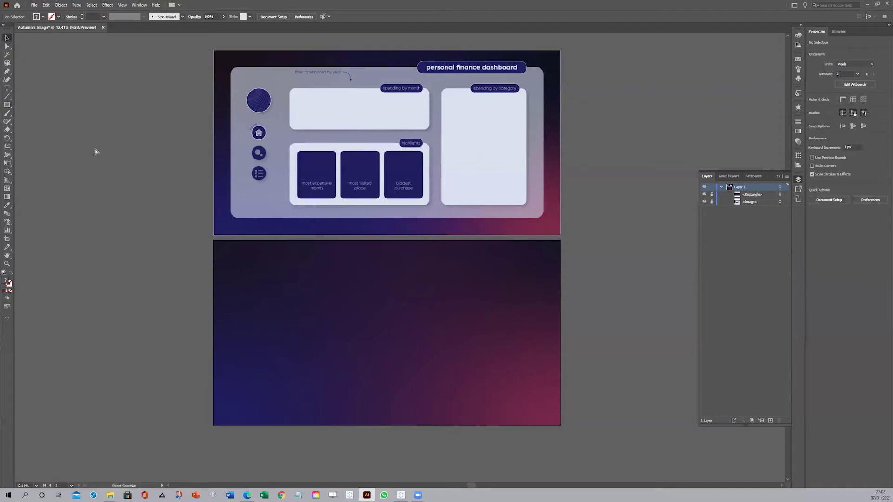
pyautogui.hotkey('ctrl', 'r')
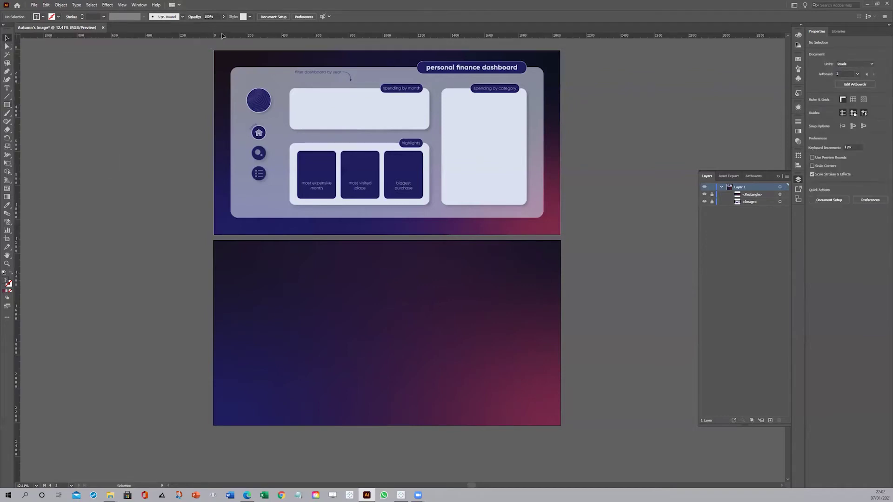
pyautogui.press('a')
pyautogui.hotkey('ctrl', 'r')
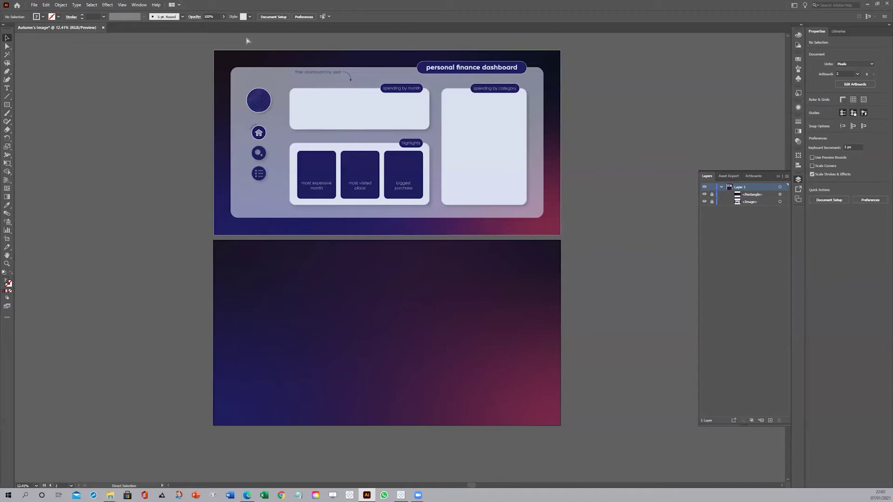
pyautogui.hotkey('ctrl', 'r')
pyautogui.press('v')
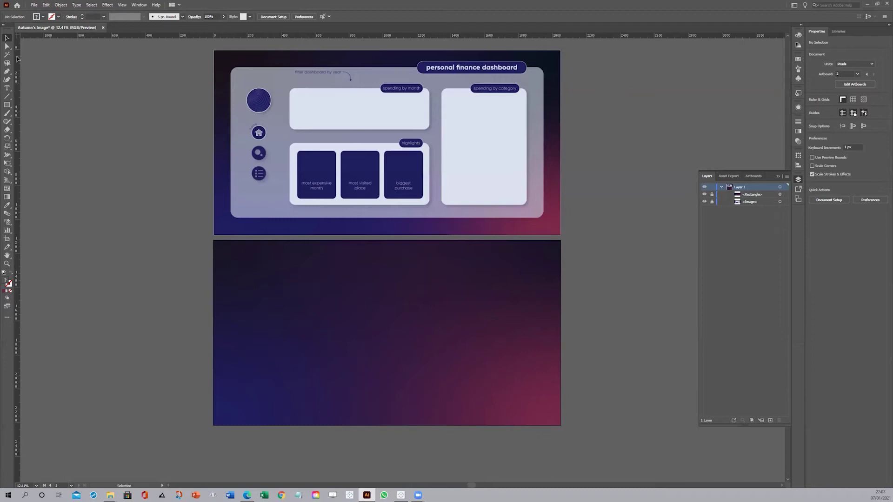
# - Place two vertical guides on the left and right edges of the reference dashboard's translucent panel
pyautogui.hscroll(-2, 17, 58)
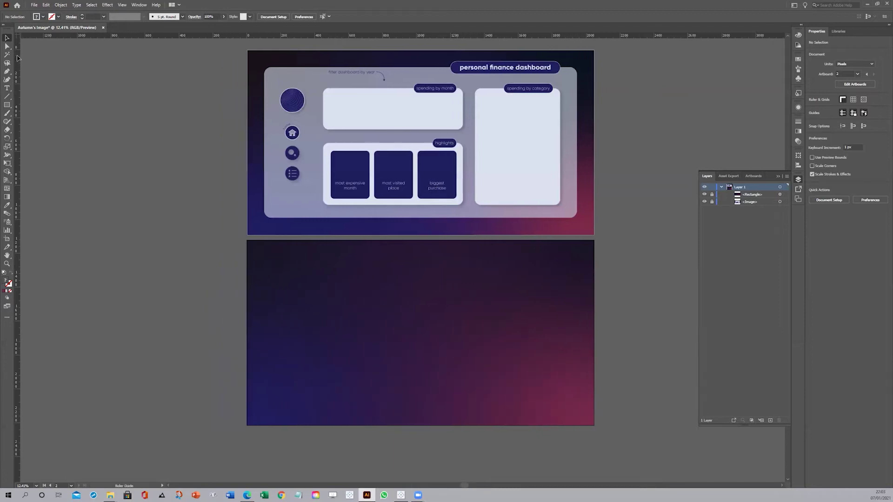
pyautogui.hscroll(-1, 18, 58)
pyautogui.moveTo(265, 226); pyautogui.dragTo(275, 208)
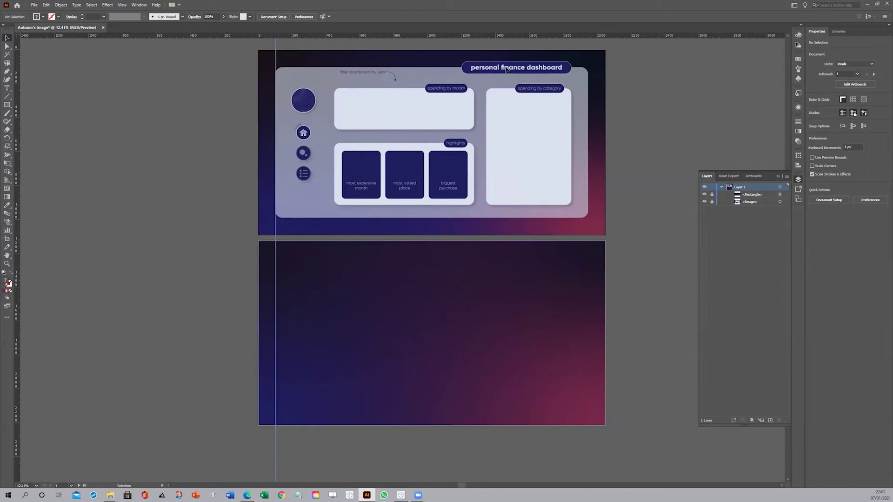
pyautogui.moveTo(18, 61); pyautogui.dragTo(588, 101)
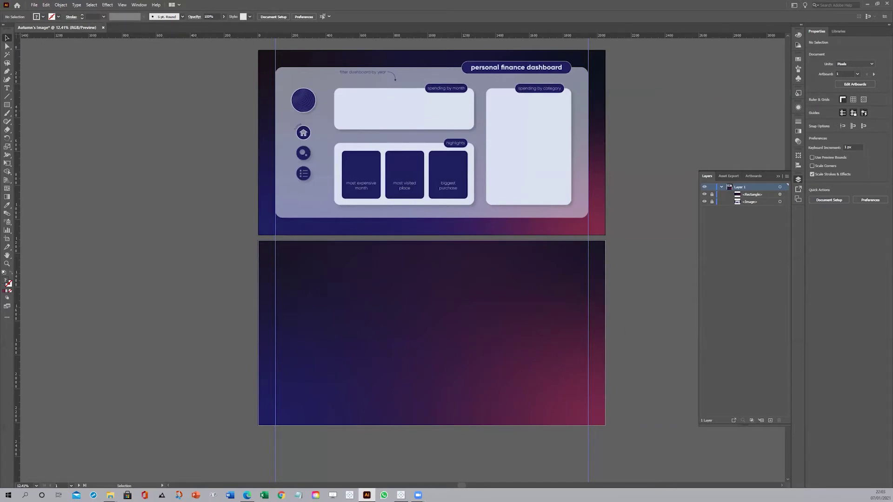
# - Draw a rectangle about 1845 by 893 px between the two guides on the second artboard and hide the guides
pyautogui.click(7, 105)
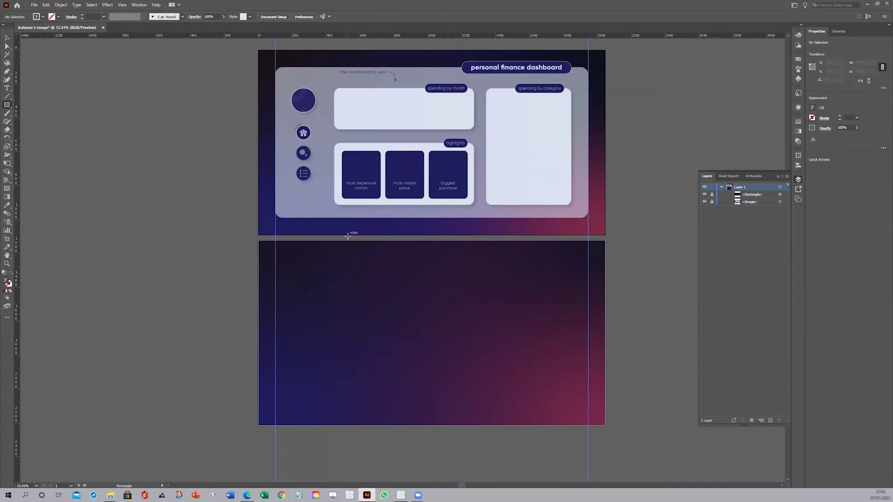
pyautogui.moveTo(275, 256); pyautogui.dragTo(587, 407)
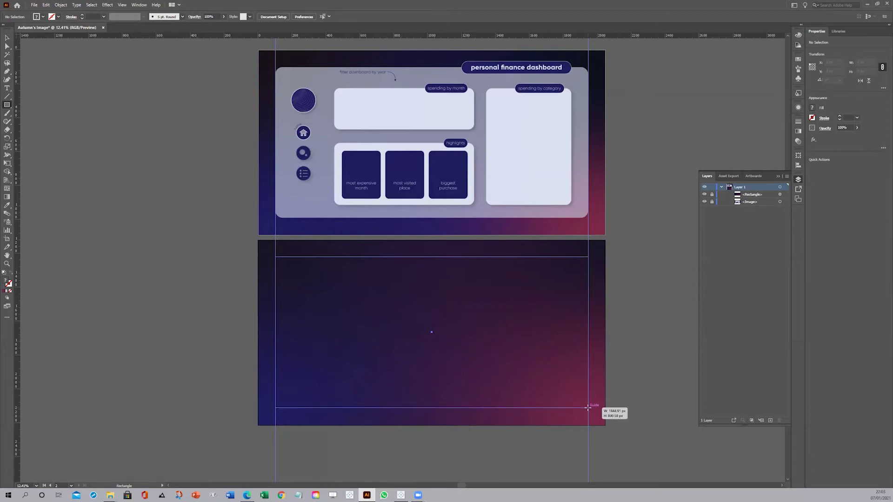
pyautogui.moveTo(587, 407); pyautogui.dragTo(587, 408)
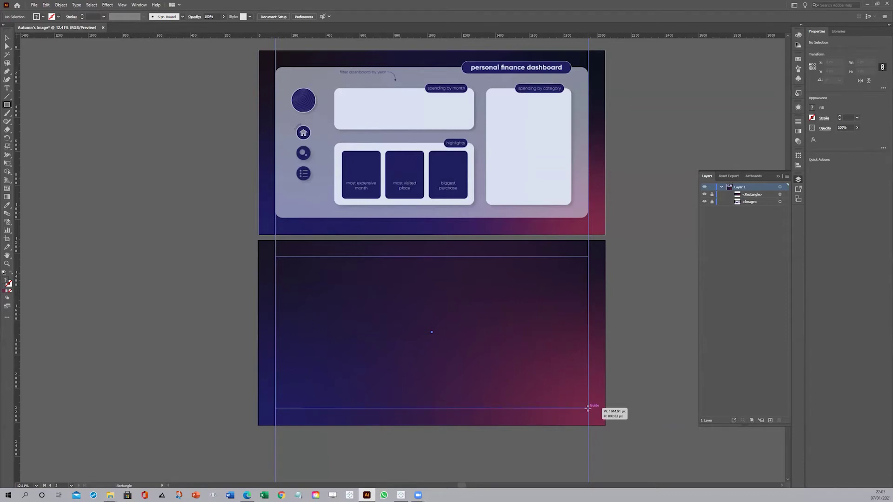
pyautogui.moveTo(588, 409); pyautogui.dragTo(588, 408)
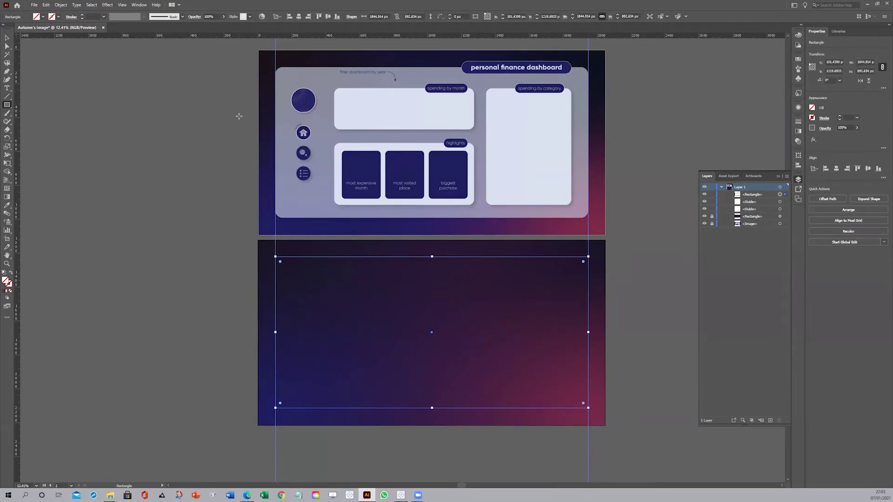
pyautogui.press('v')
pyautogui.hotkey('ctrl', ';')
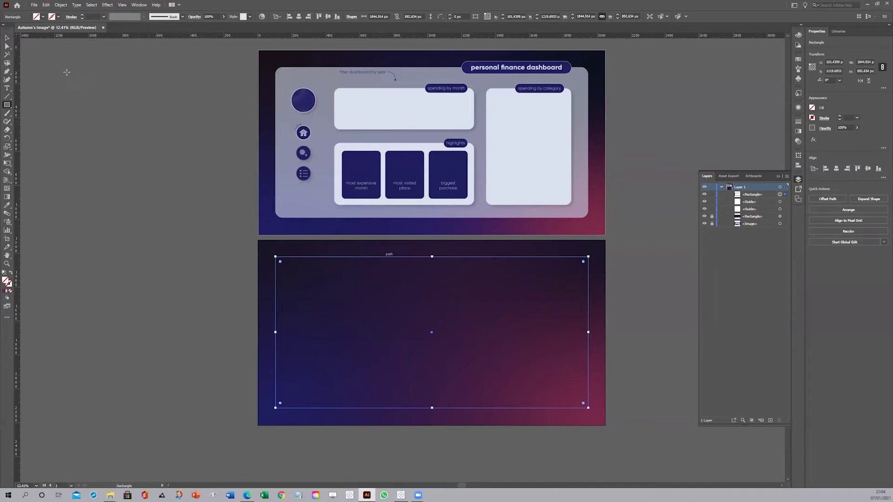
# - Unlock the background rectangle and centre the inner rectangle on it vertically and horizontally, using the background as key object
pyautogui.click(7, 38)
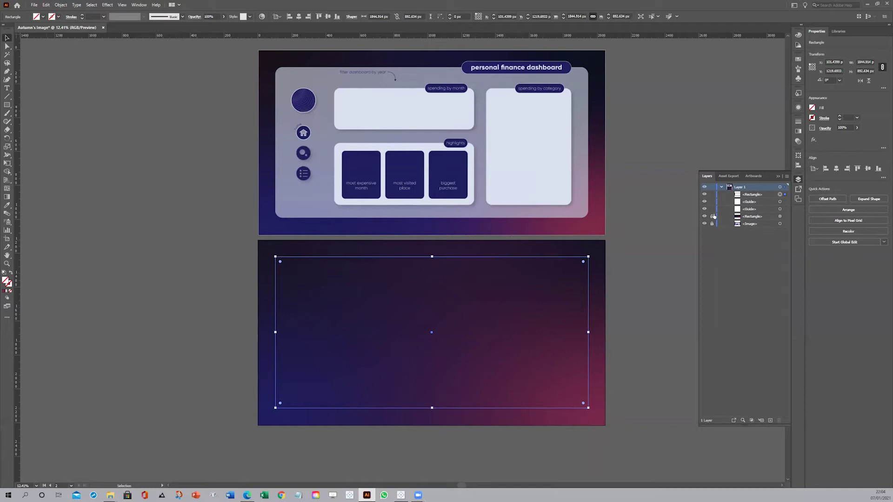
pyautogui.click(712, 217)
pyautogui.keyDown('shift'); pyautogui.click(521, 241); pyautogui.keyUp('shift')
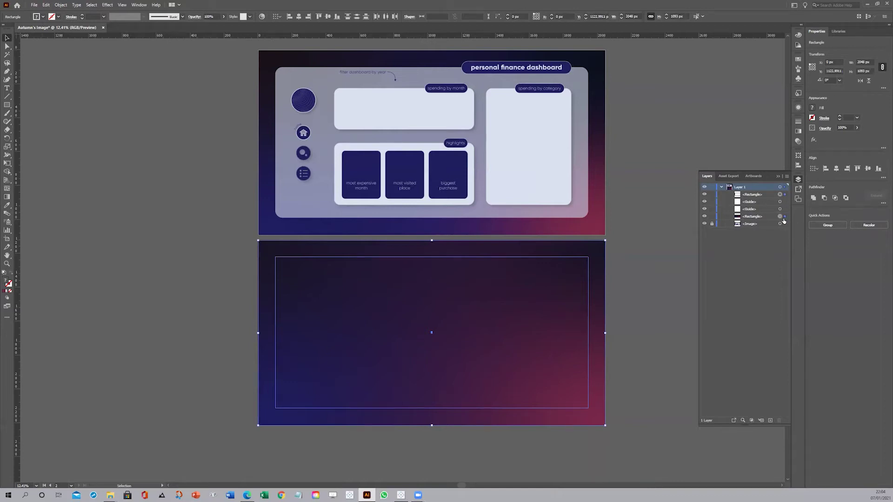
pyautogui.click(504, 243)
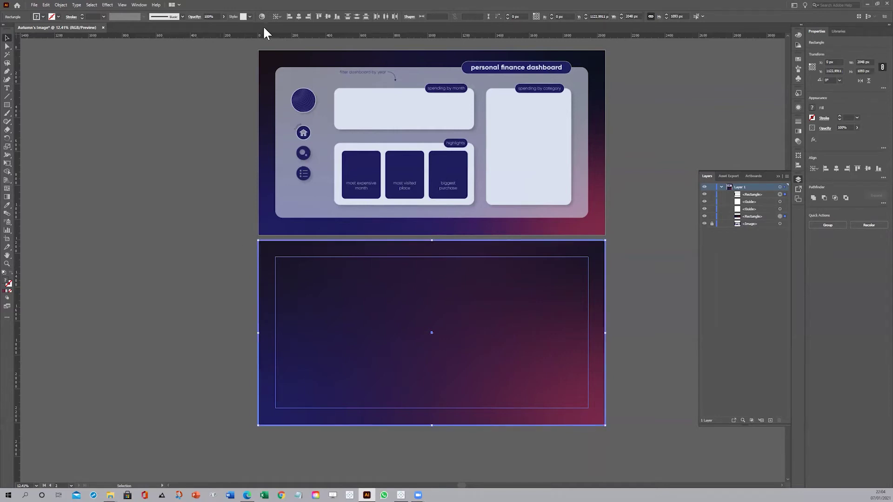
pyautogui.click(280, 15)
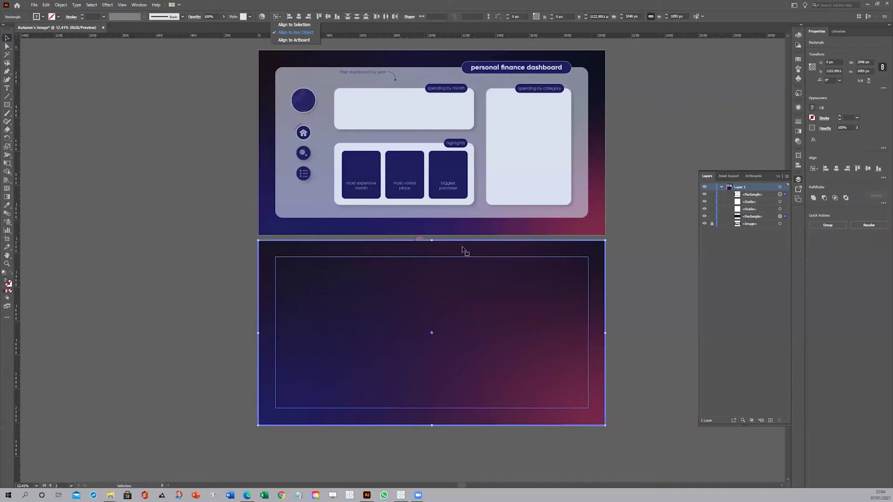
pyautogui.click(282, 4)
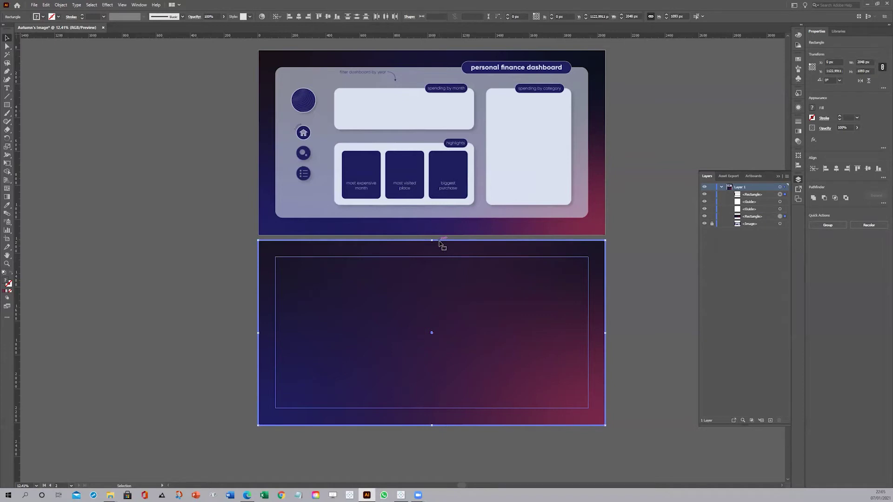
pyautogui.click(329, 17)
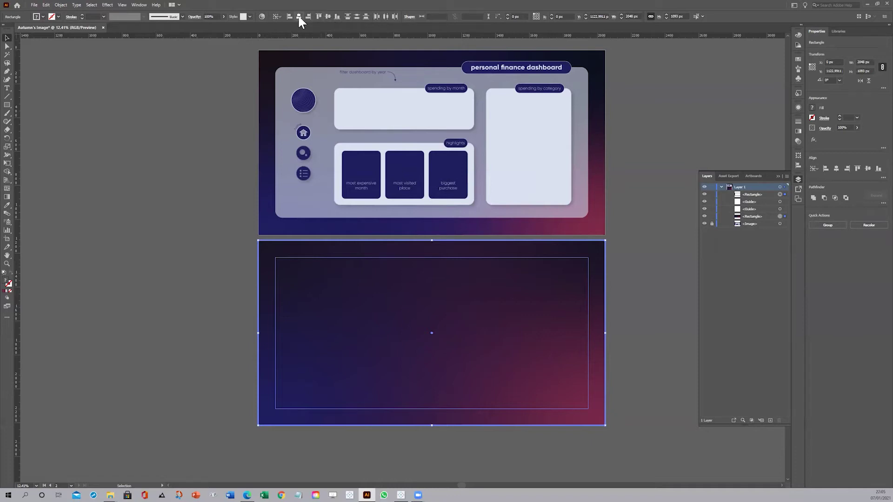
pyautogui.click(168, 112)
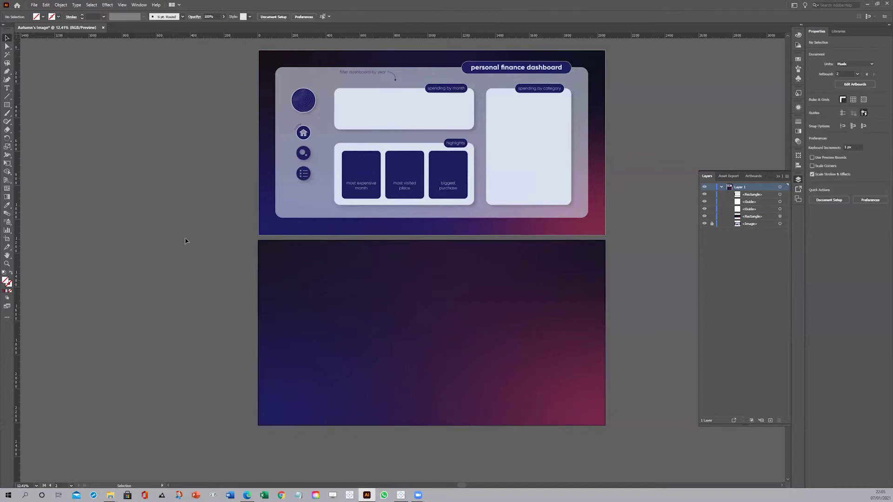
# - Lock the background rectangle again, reselect the inner rectangle and collapse the layer list
pyautogui.click(712, 217)
pyautogui.moveTo(313, 447); pyautogui.dragTo(362, 352)
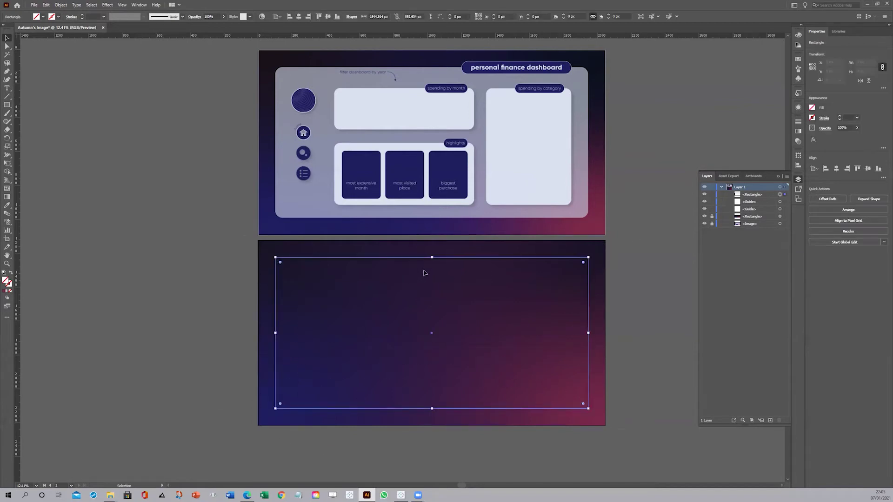
pyautogui.click(674, 237)
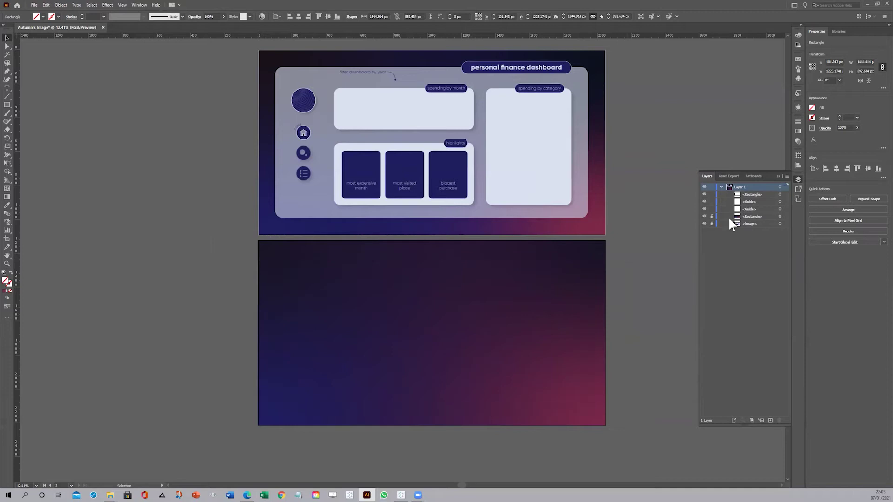
pyautogui.click(781, 194)
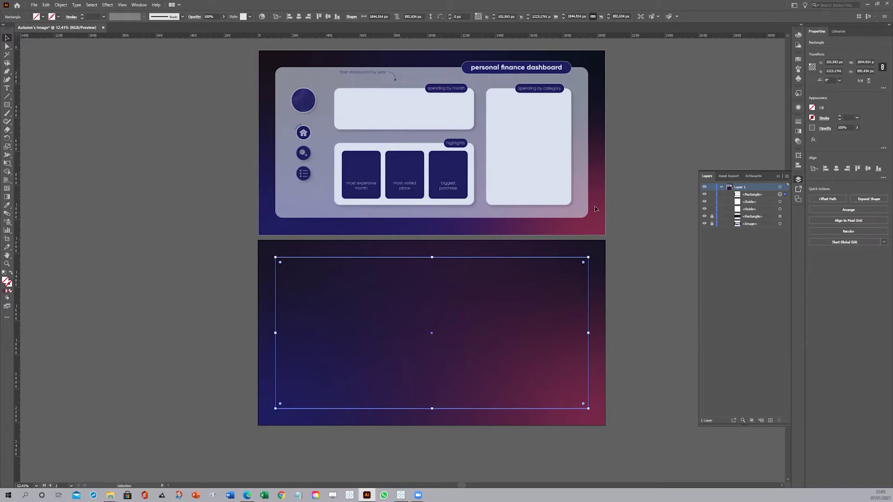
pyautogui.click(778, 176)
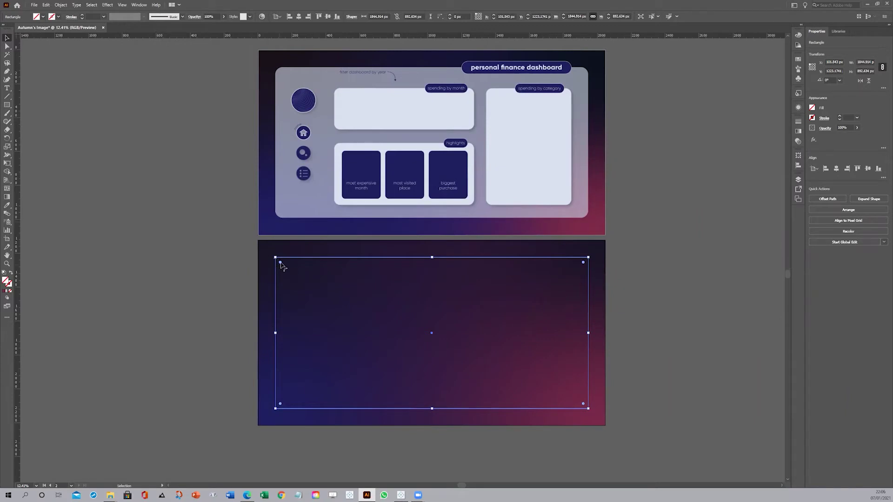
# - Round all four corners of the inner rectangle to a radius of about 61 px
pyautogui.press('z')
pyautogui.moveTo(295, 279); pyautogui.dragTo(351, 223)
pyautogui.click(7, 38)
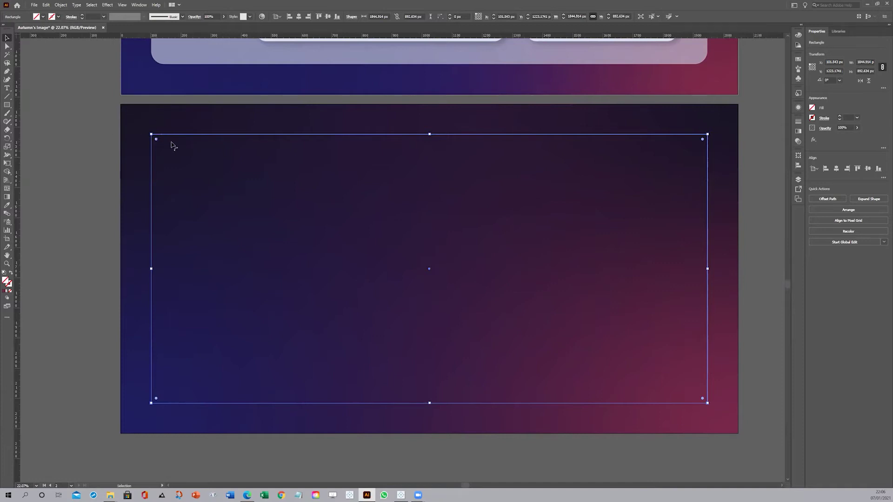
pyautogui.click(139, 135)
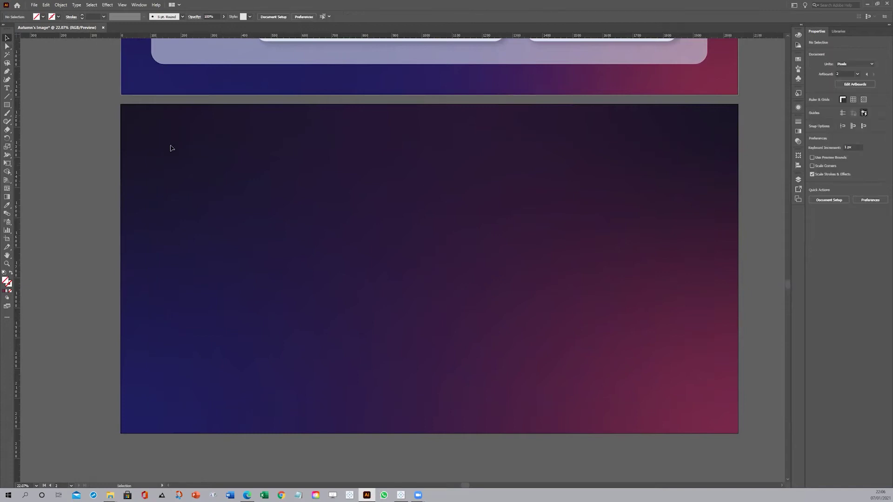
pyautogui.moveTo(233, 166); pyautogui.dragTo(219, 189)
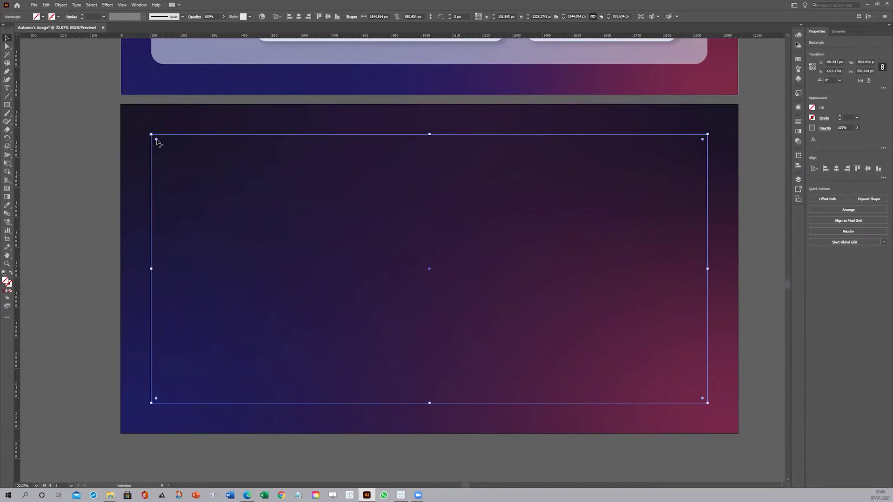
pyautogui.moveTo(158, 141)
pyautogui.mouseDown()
pyautogui.moveTo(233, 199)
pyautogui.moveTo(342, 236)
pyautogui.moveTo(201, 154)
pyautogui.moveTo(186, 152)
pyautogui.moveTo(226, 176)
pyautogui.moveTo(176, 141)
pyautogui.moveTo(254, 195)
pyautogui.moveTo(170, 151)
pyautogui.mouseUp()
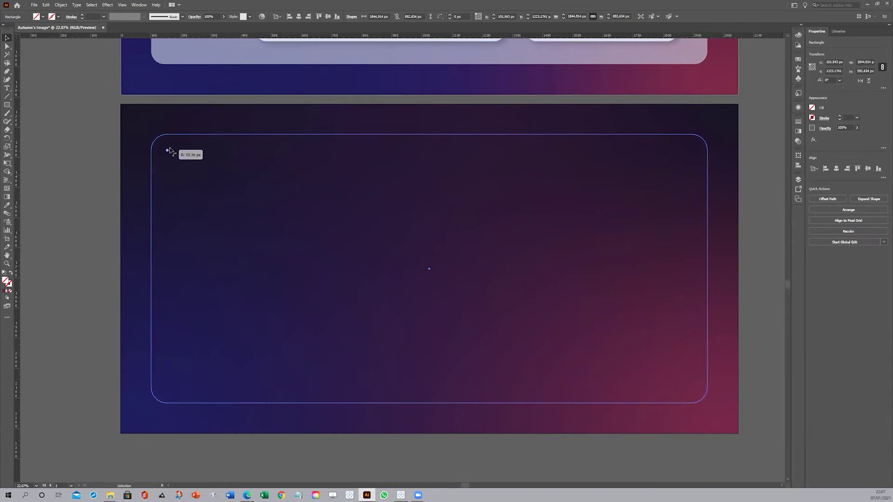
pyautogui.moveTo(170, 151); pyautogui.dragTo(175, 152)
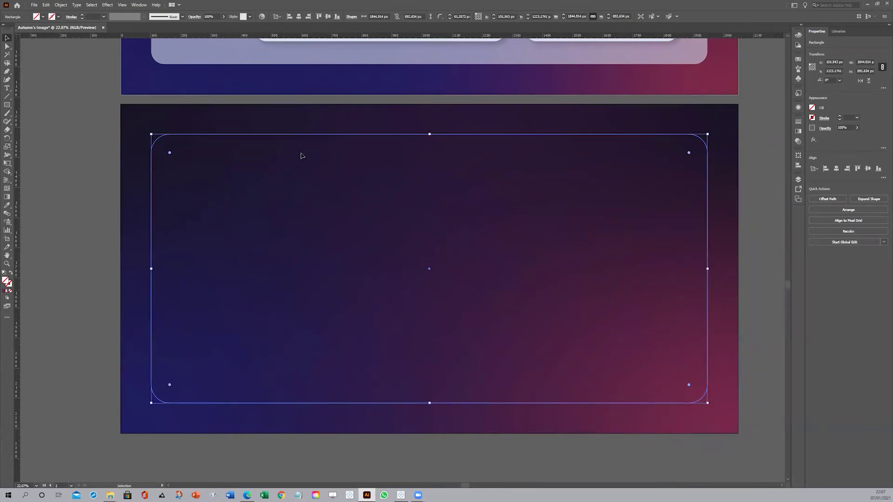
# - Set all four linked corner radii of the inner rectangle on the second artboard to 45 px
pyautogui.scroll(-2, 336, 127)
pyautogui.moveTo(353, 124); pyautogui.dragTo(351, 277)
pyautogui.press('v')
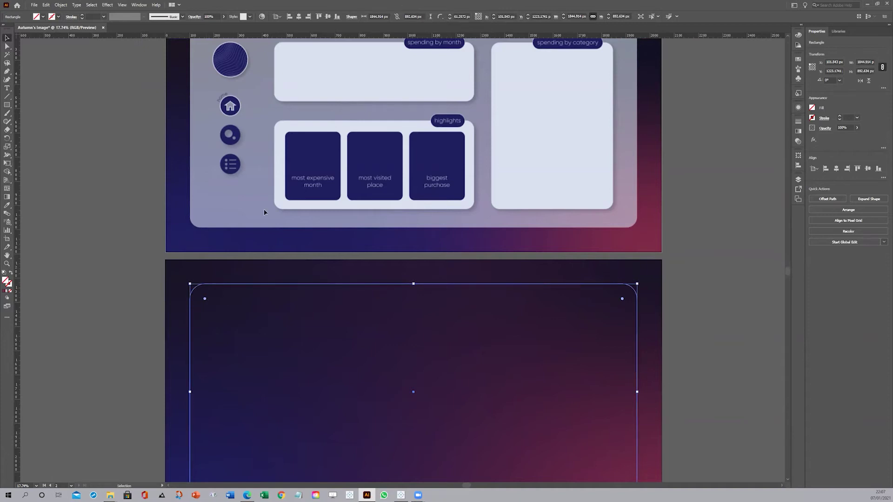
pyautogui.doubleClick(205, 300)
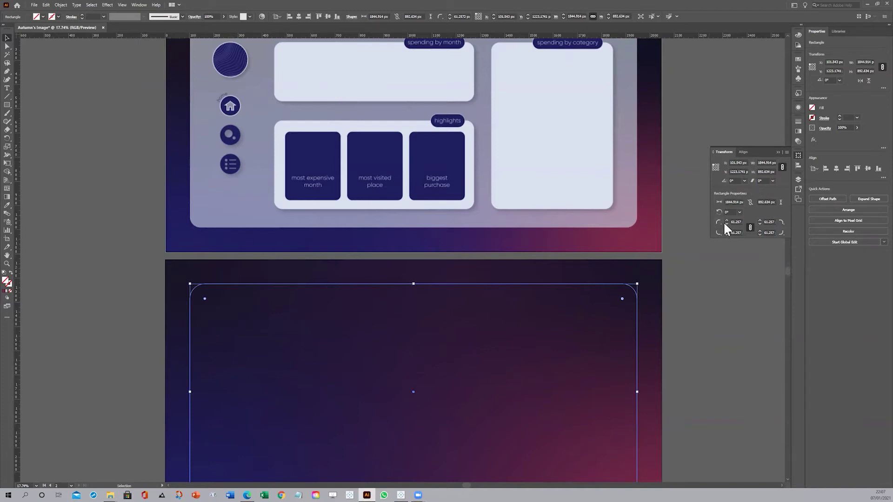
pyautogui.click(750, 228)
pyautogui.click(750, 228)
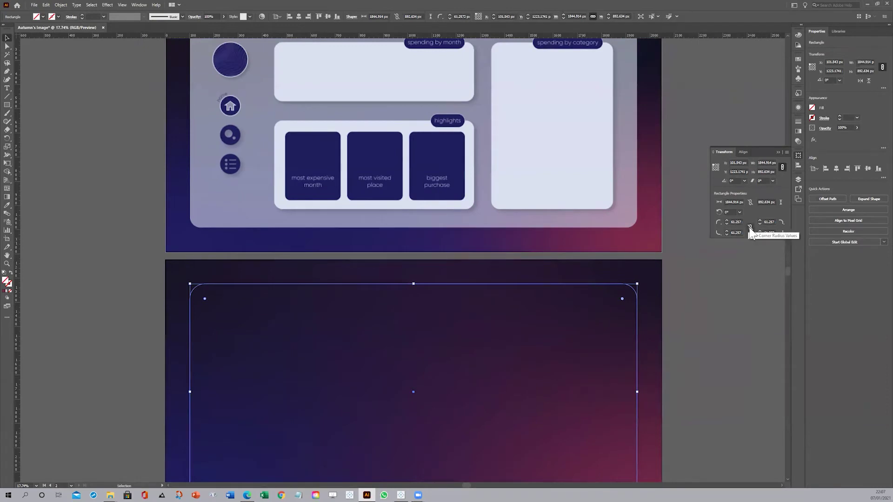
pyautogui.click(751, 228)
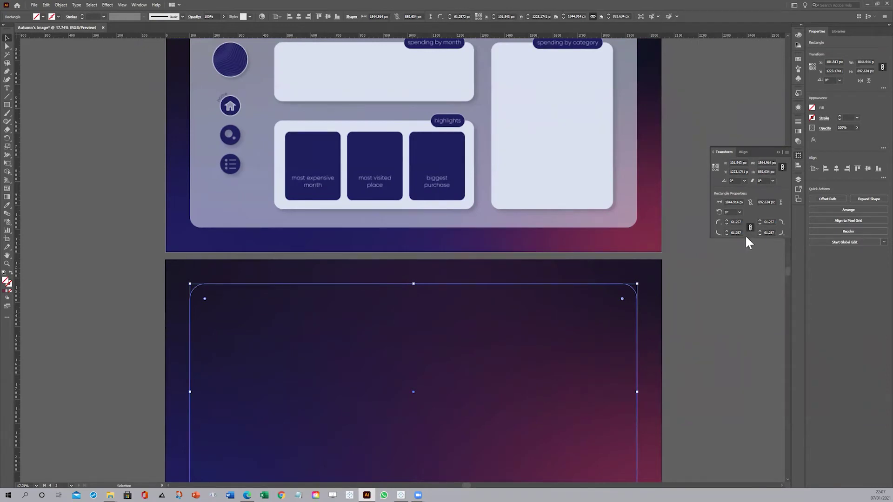
pyautogui.click(734, 222)
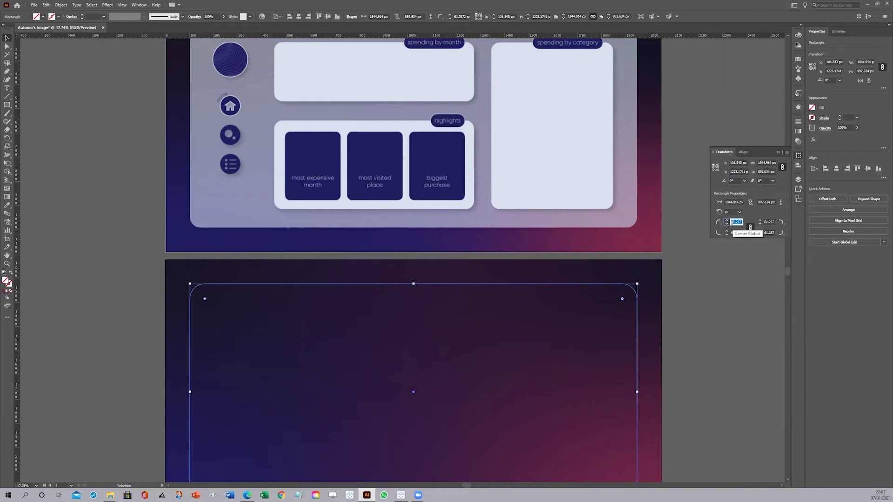
pyautogui.write('45px')
pyautogui.press('Return')
pyautogui.click(705, 284)
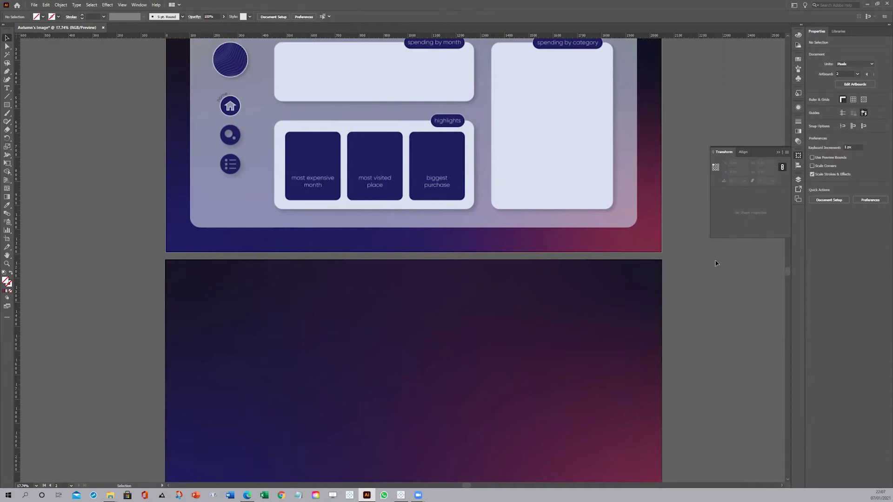
pyautogui.click(775, 152)
pyautogui.click(416, 400)
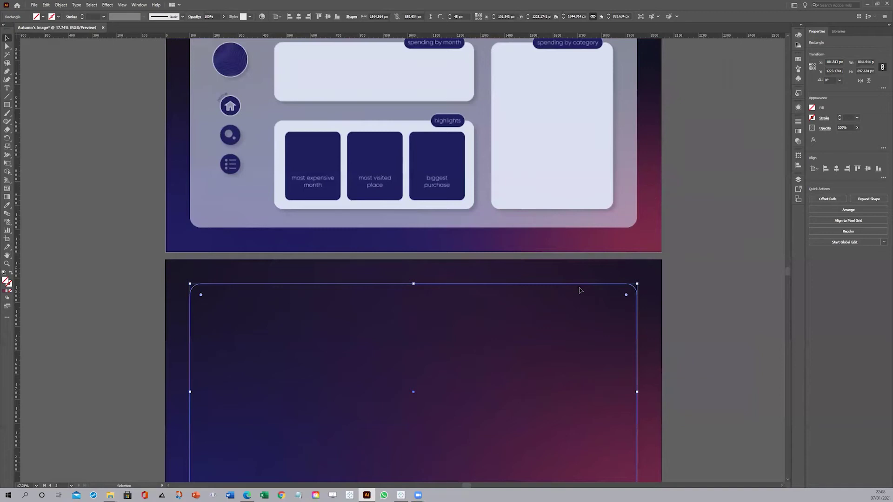
pyautogui.click(813, 109)
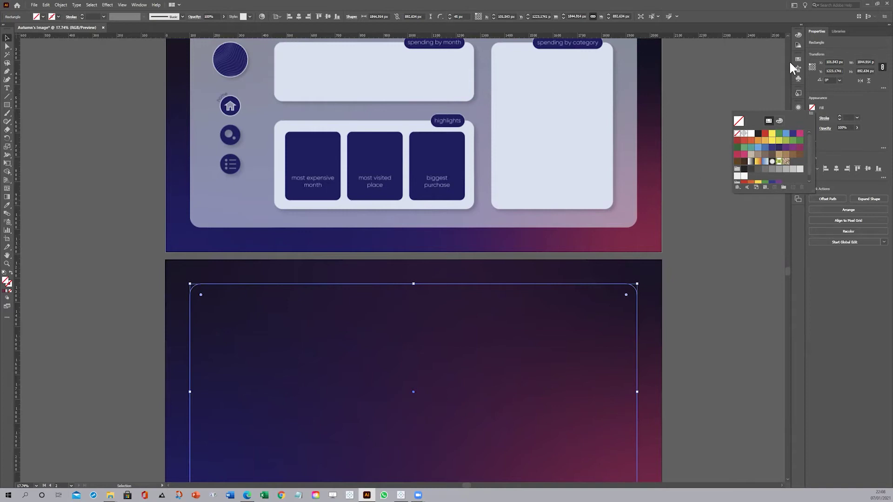
pyautogui.click(798, 35)
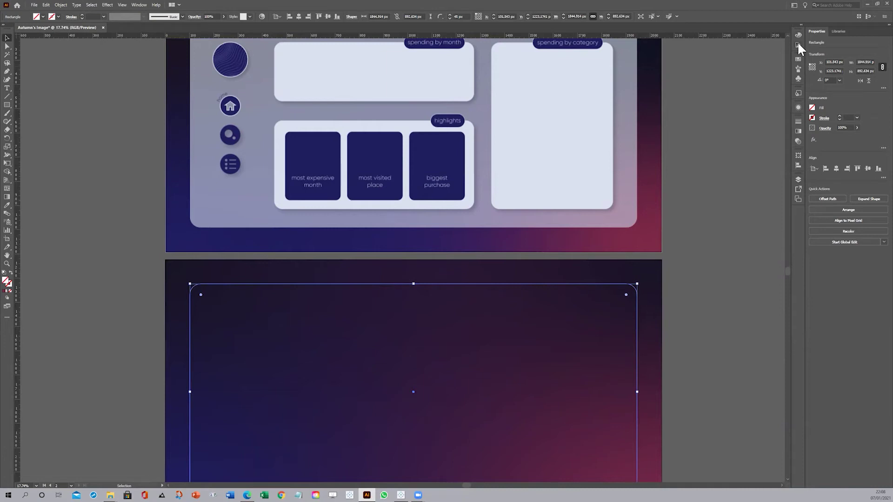
pyautogui.click(798, 44)
pyautogui.click(716, 32)
pyautogui.click(773, 79)
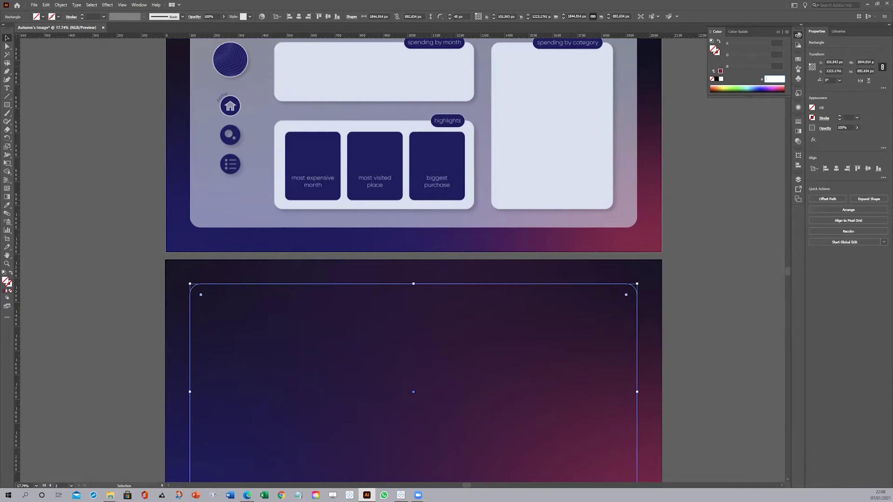
pyautogui.click(43, 69)
pyautogui.click(780, 29)
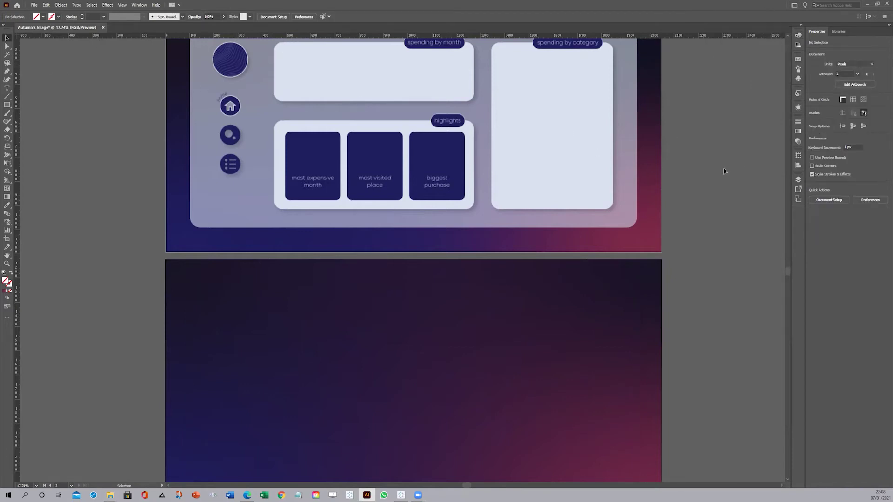
# - Fill the inner rectangle with the grey-lavender colour sampled from the placed dashboard's panel using the Eyedropper
pyautogui.click(484, 340)
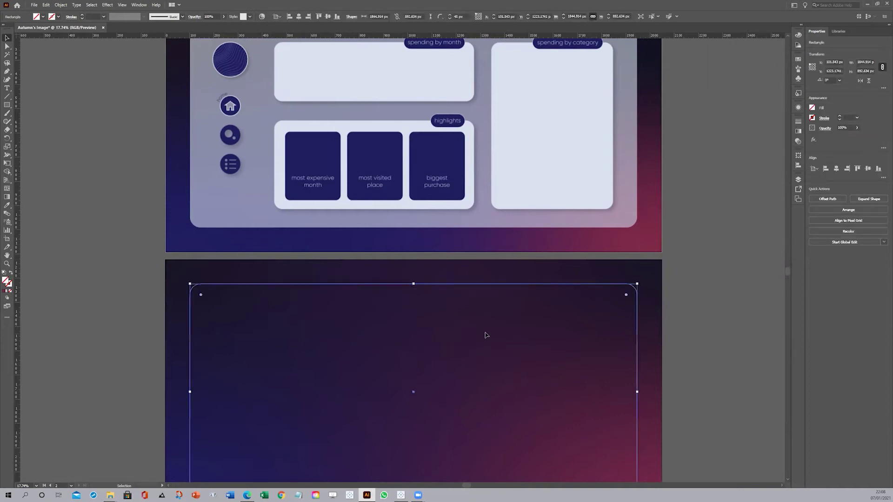
pyautogui.click(7, 207)
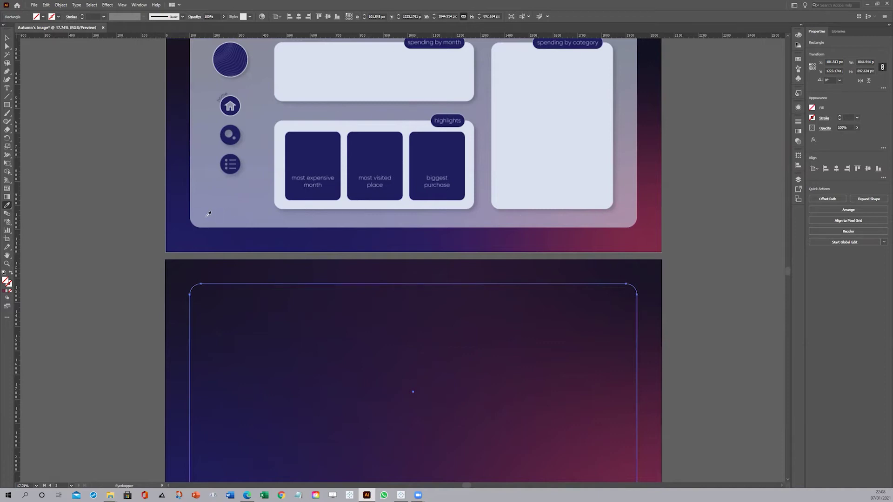
pyautogui.click(209, 213)
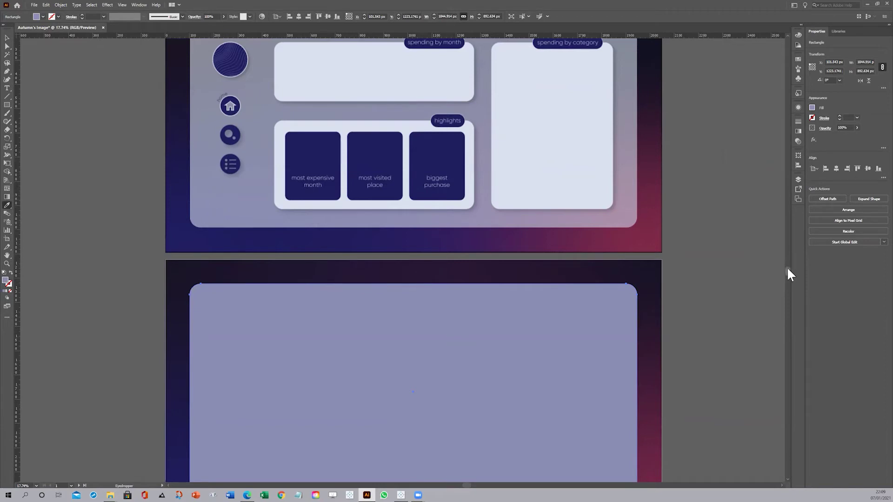
# - Draw a rectangle over the placed spending by category card and set its size to 502 by 685 px
pyautogui.scroll(3, 789, 270)
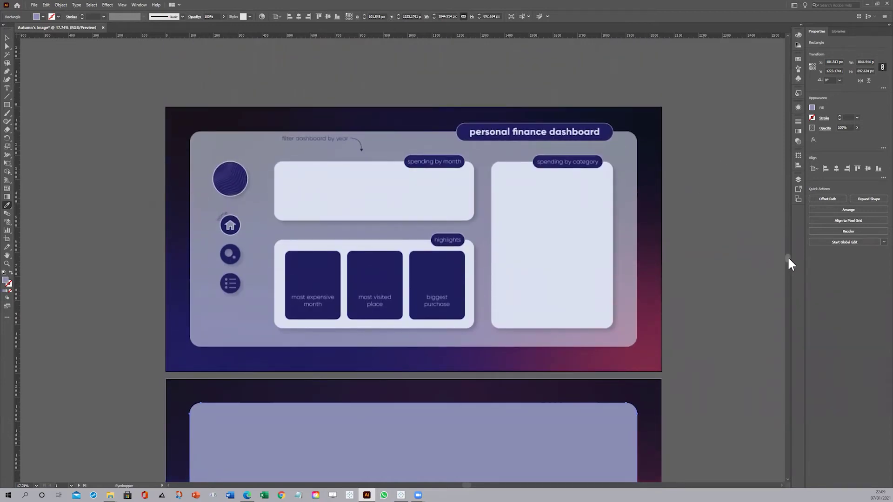
pyautogui.scroll(-2, 788, 256)
pyautogui.scroll(1, 788, 265)
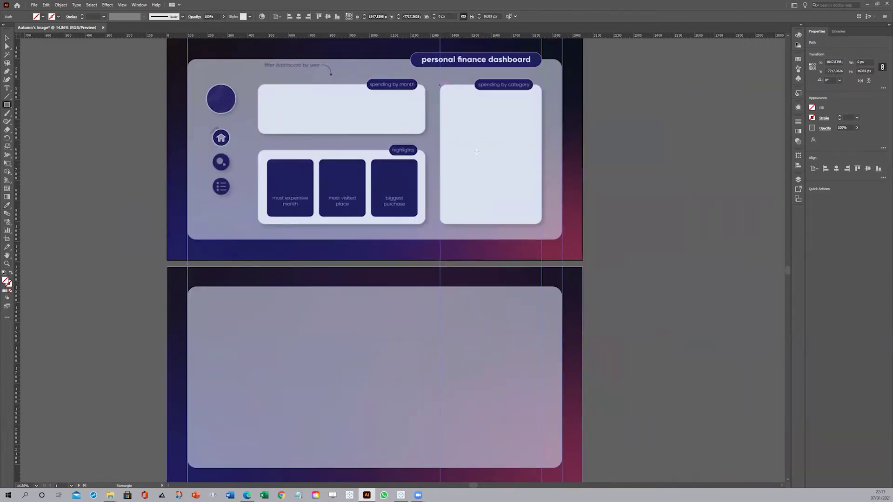
pyautogui.moveTo(477, 151); pyautogui.dragTo(542, 225)
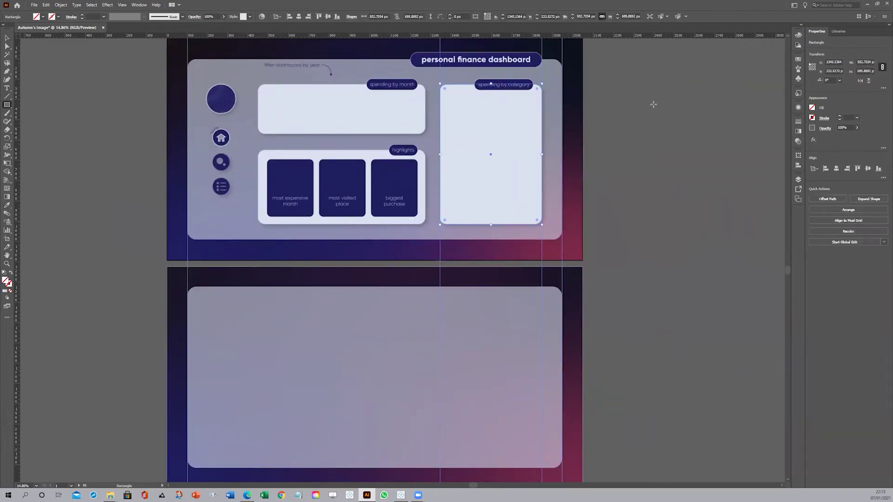
pyautogui.moveTo(641, 17); pyautogui.dragTo(576, 17)
pyautogui.write('685')
pyautogui.press('Return')
pyautogui.click(602, 16)
pyautogui.write('502')
pyautogui.press('Return')
# - Move the rectangle straight down onto the second artboard's panel between the guides and give it a pale lavender fill
pyautogui.press('v')
pyautogui.moveTo(475, 118); pyautogui.dragTo(460, 308)
pyautogui.click(812, 107)
pyautogui.click(744, 139)
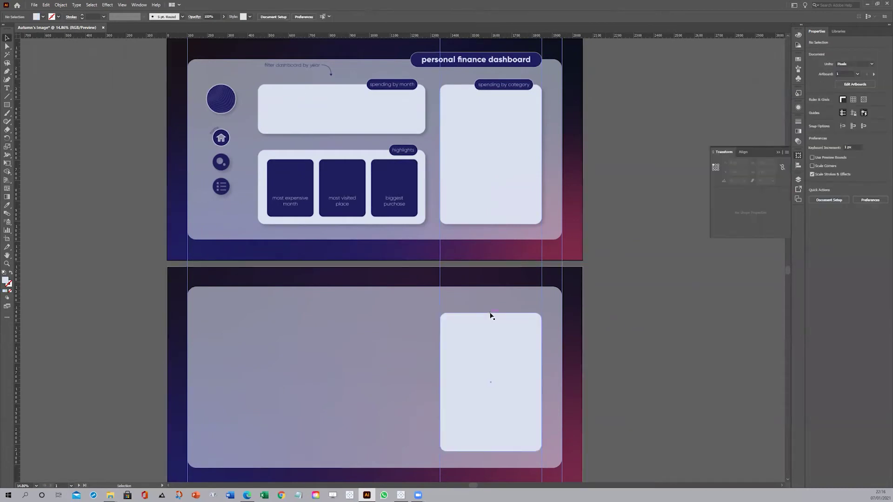
# - Apply a Drop Shadow effect with 25% opacity to the pale card on the second artboard and deselect it
pyautogui.click(490, 314)
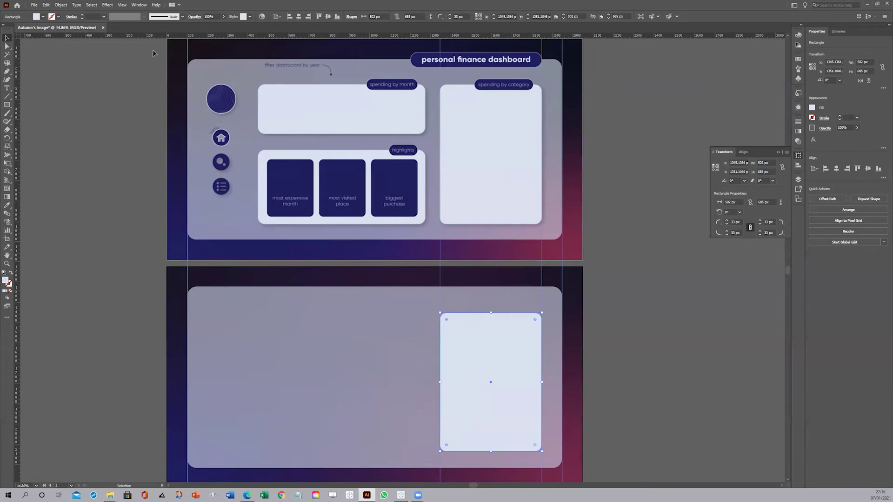
pyautogui.click(108, 5)
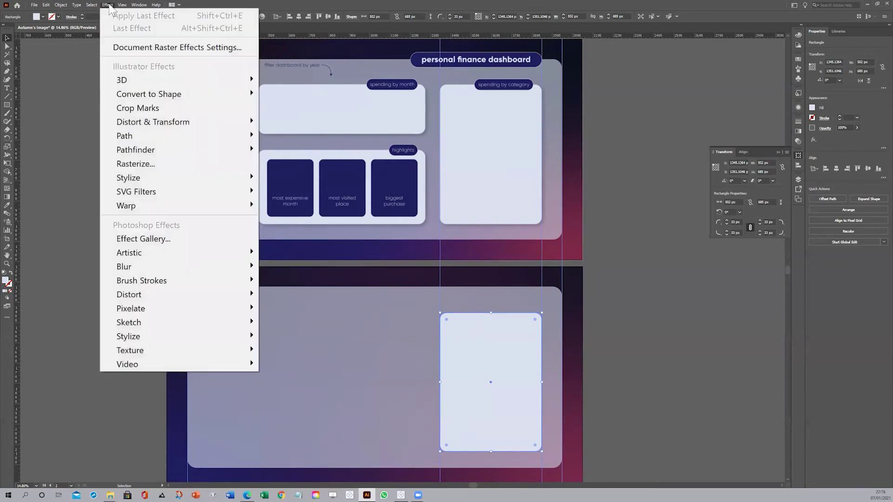
pyautogui.moveTo(191, 181)
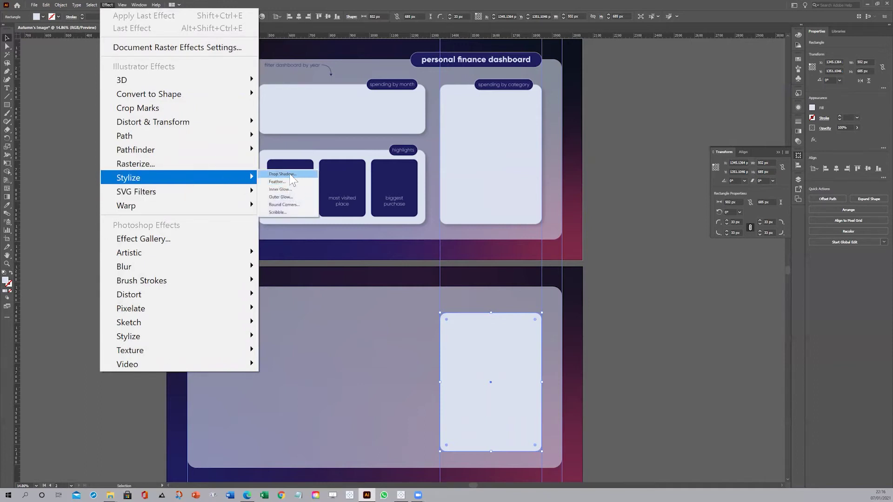
pyautogui.click(282, 174)
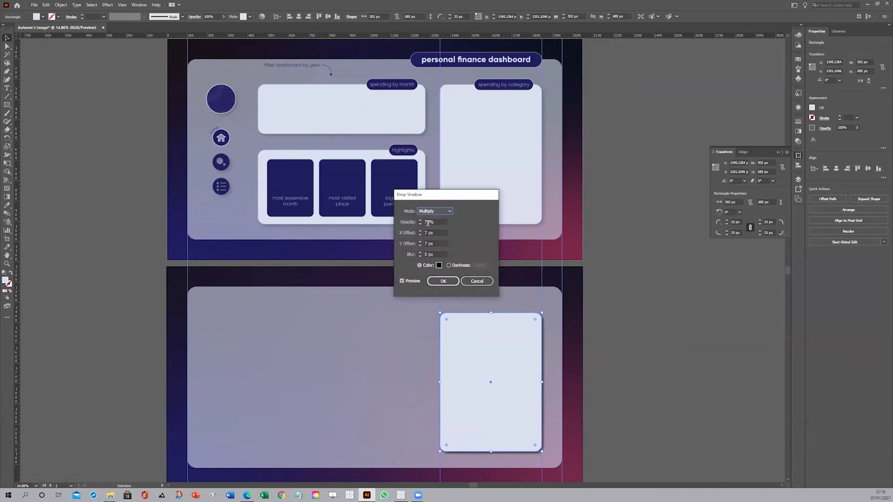
pyautogui.doubleClick(427, 223)
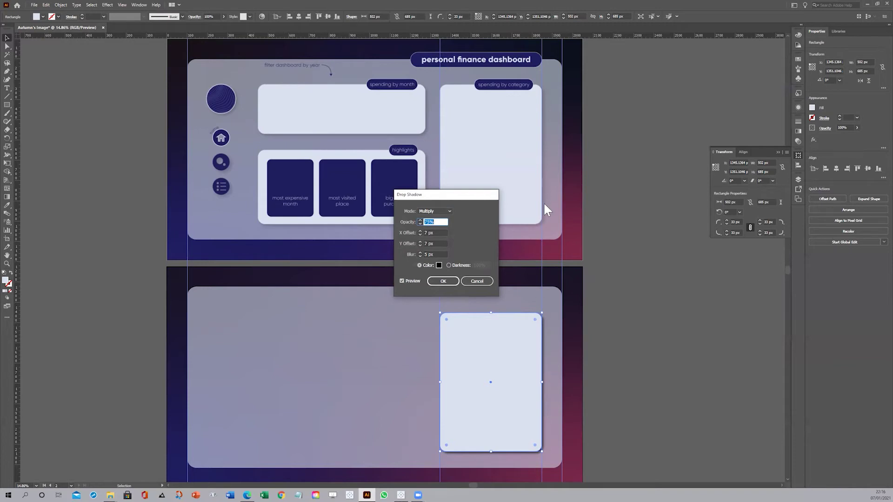
pyautogui.write('25')
pyautogui.press('Return')
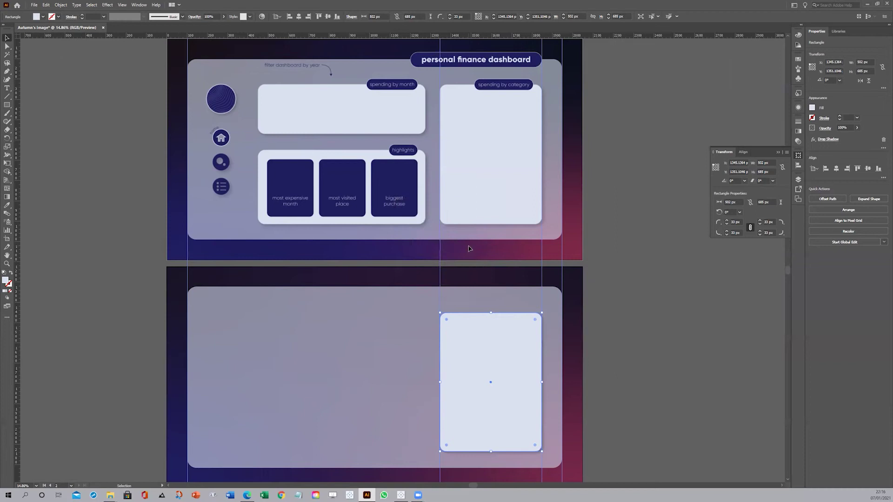
pyautogui.click(613, 312)
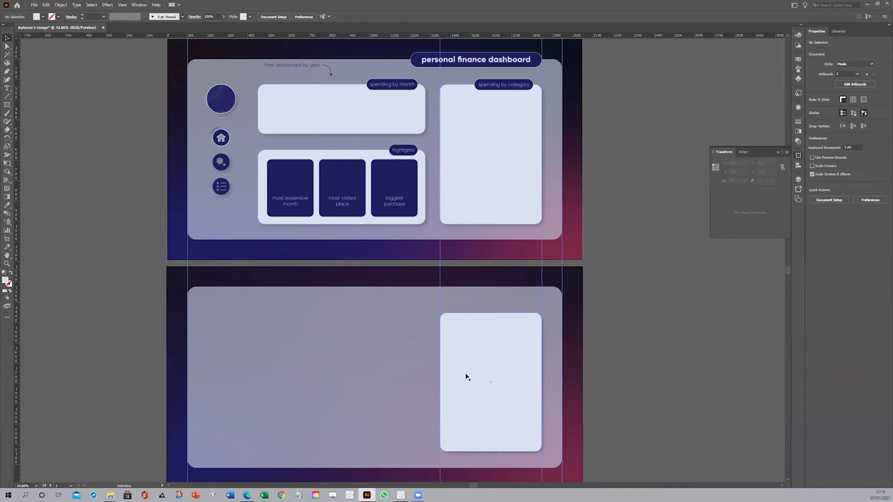
pyautogui.click(776, 150)
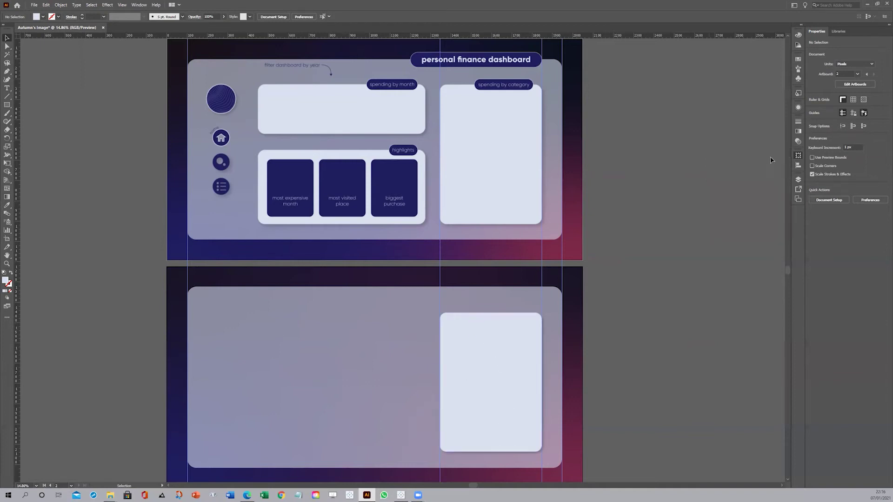
# - Draw an unfilled rectangle over the placed spending by month card, adjusted to about 825 by 245 px
pyautogui.click(798, 179)
pyautogui.press('m')
pyautogui.moveTo(257, 82); pyautogui.dragTo(425, 134)
pyautogui.moveTo(337, 94)
pyautogui.mouseDown()
pyautogui.moveTo(321, 318)
pyautogui.moveTo(333, 97)
pyautogui.mouseUp()
pyautogui.click(813, 107)
pyautogui.click(735, 127)
pyautogui.hotkey('ctrl', 'shift', 'a')
pyautogui.scroll(5, 567, 152)
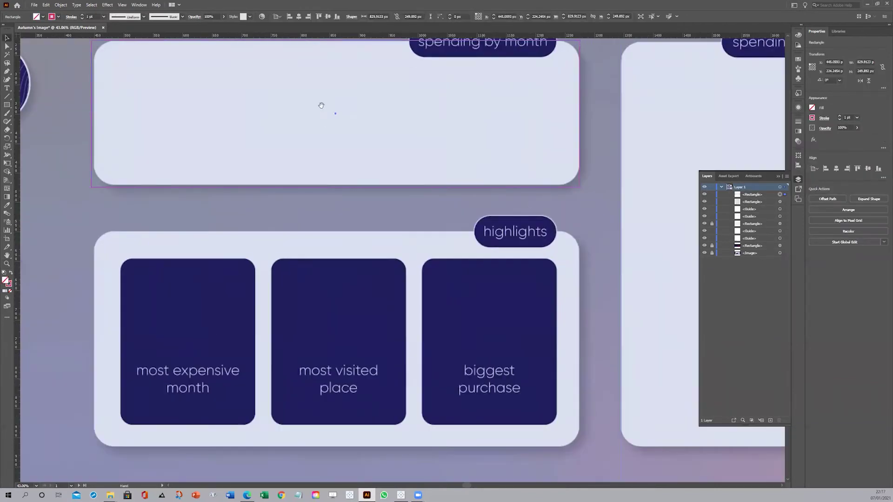
pyautogui.click(567, 153)
# - Move the rectangle onto the second artboard's panel and copy the tall card's appearance onto it with the Eyedropper
pyautogui.scroll(-5, 326, 56)
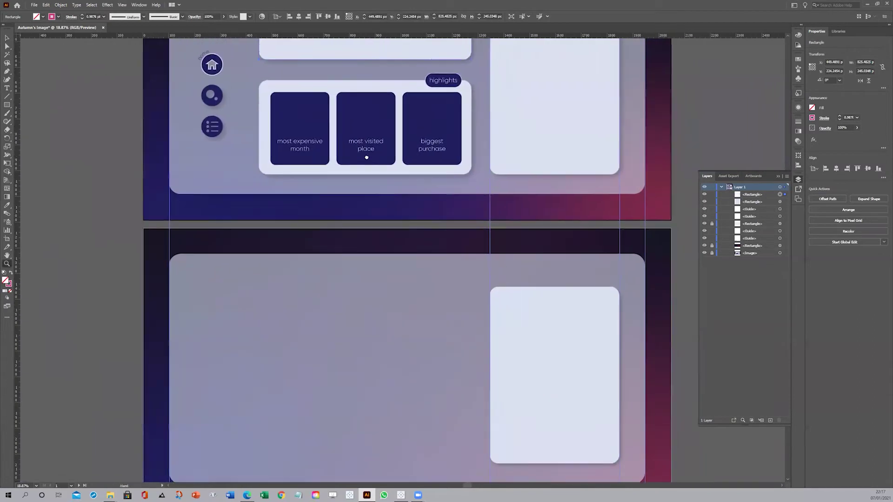
pyautogui.moveTo(326, 56); pyautogui.dragTo(308, 347)
pyautogui.press('i')
pyautogui.click(508, 307)
pyautogui.press('v')
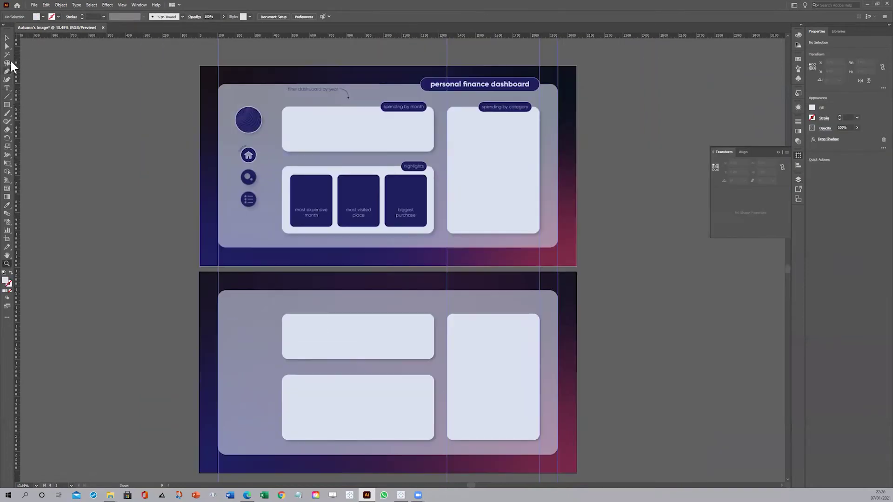
# - Draw a rectangle about 648 by 75 px over the personal finance dashboard title pill and round its corners fully to about 37.6 px
pyautogui.press('v')
pyautogui.click(7, 106)
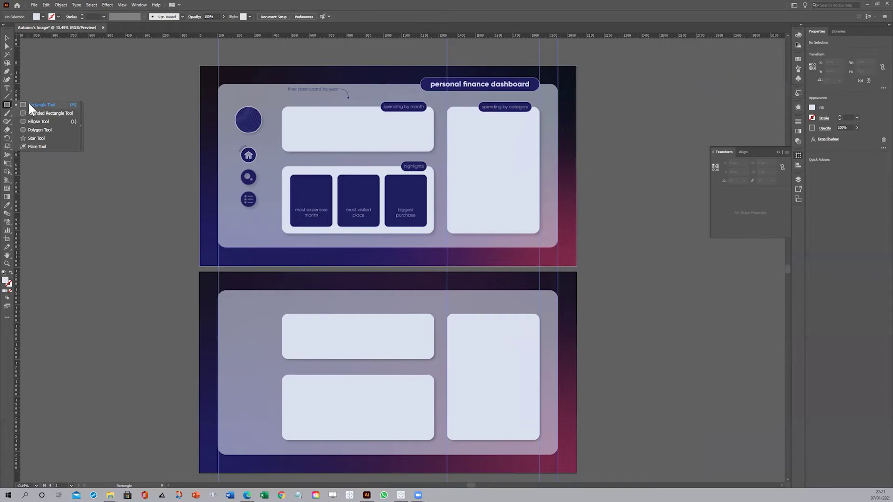
pyautogui.click(29, 104)
pyautogui.press('z')
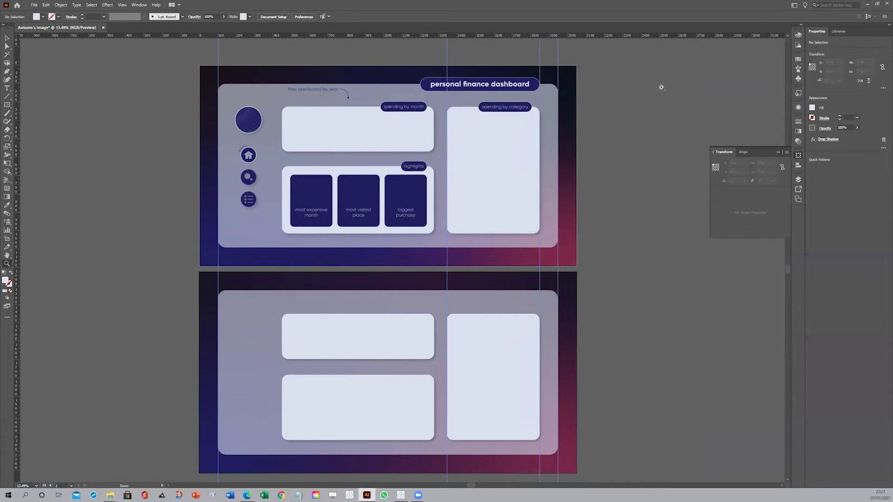
pyautogui.moveTo(434, 86); pyautogui.dragTo(392, 220)
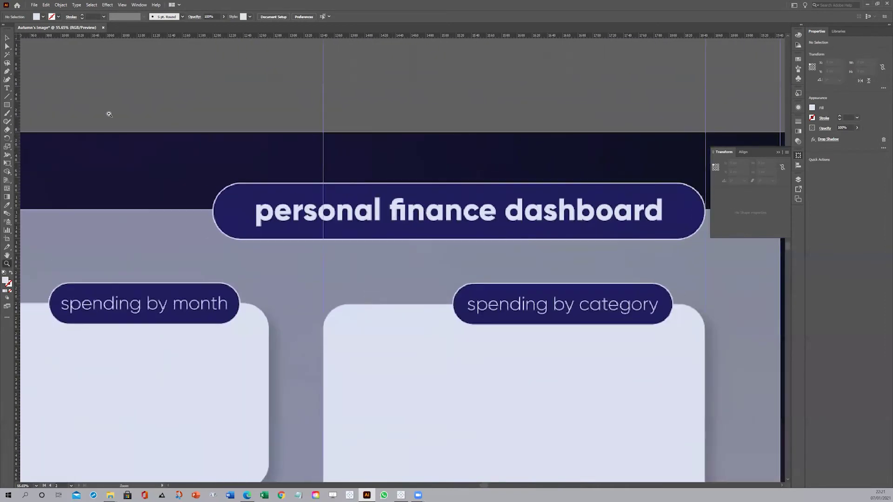
pyautogui.press('m')
pyautogui.moveTo(212, 183)
pyautogui.mouseDown()
pyautogui.moveTo(258, 195)
pyautogui.moveTo(279, 215)
pyautogui.moveTo(388, 232)
pyautogui.moveTo(706, 240)
pyautogui.mouseUp()
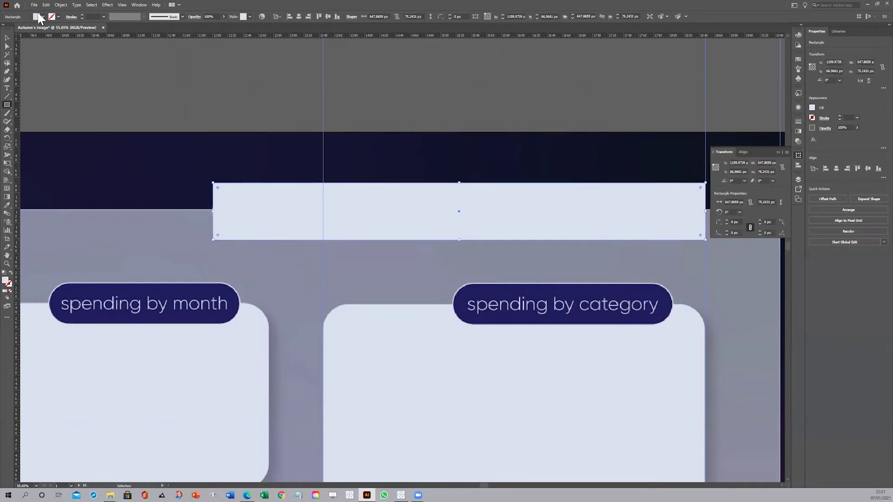
pyautogui.click(7, 38)
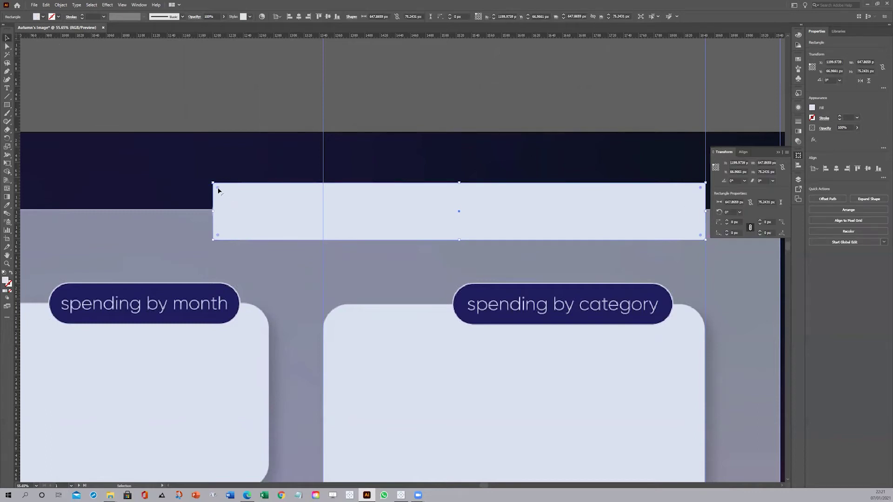
pyautogui.moveTo(217, 187); pyautogui.dragTo(247, 214)
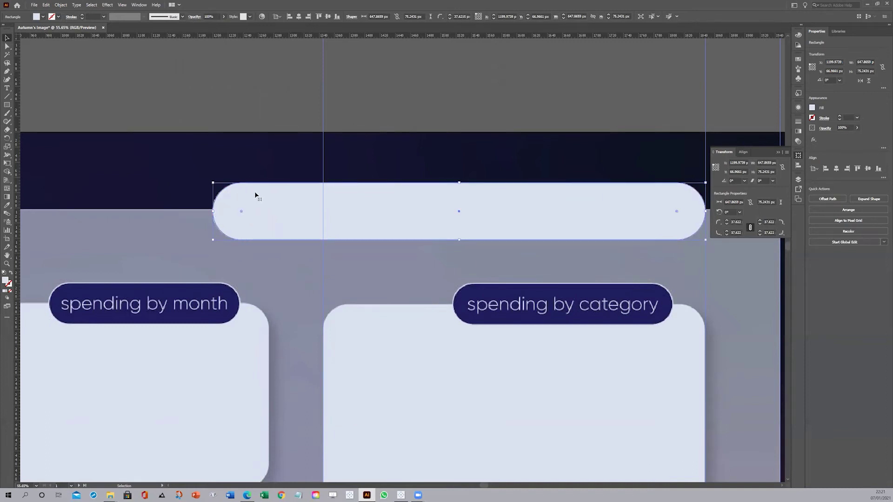
# - Move the pale pill above the dashboard title pill and save its fill as a global swatch named Light Blue
pyautogui.moveTo(404, 199); pyautogui.dragTo(404, 133)
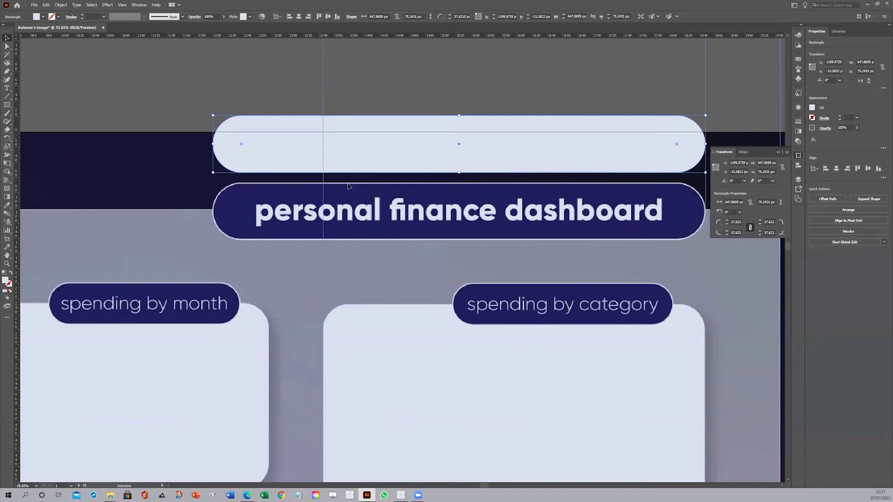
pyautogui.click(812, 108)
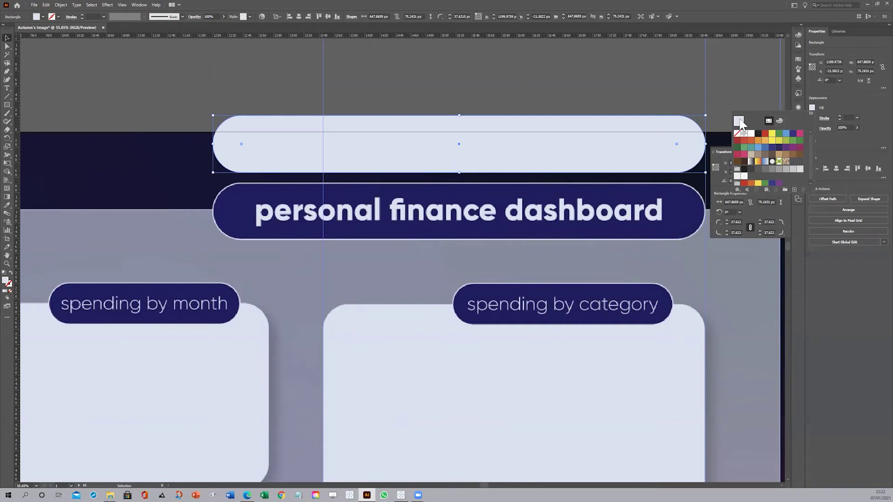
pyautogui.click(811, 113)
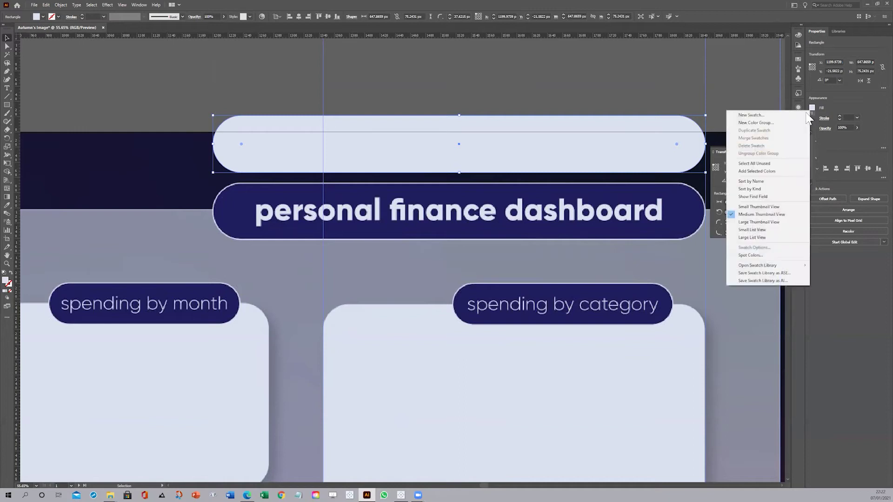
pyautogui.click(750, 115)
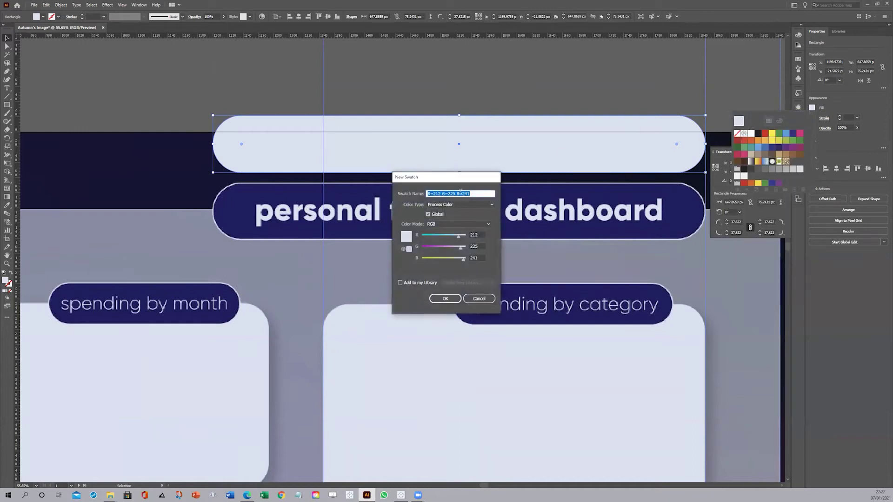
pyautogui.write('Light Blue')
pyautogui.click(449, 301)
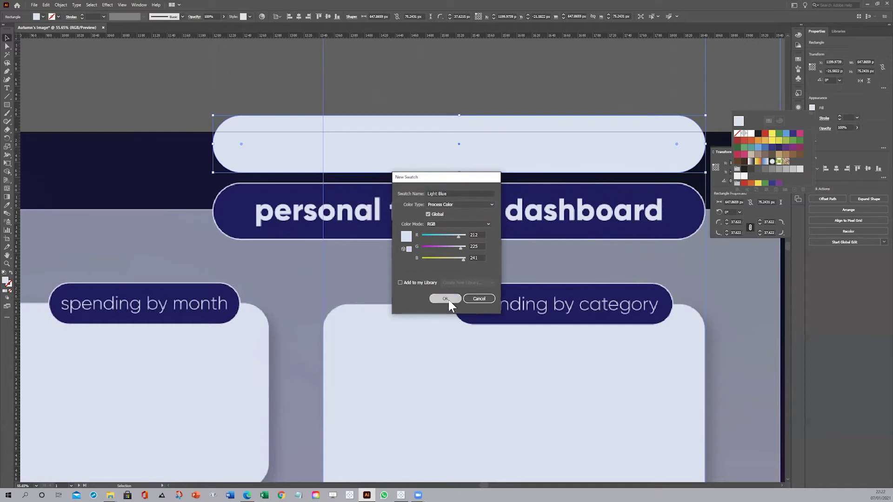
# - Fill the moved pill with the navy colour sampled from the personal finance dashboard title pill using the Eyedropper
pyautogui.click(786, 169)
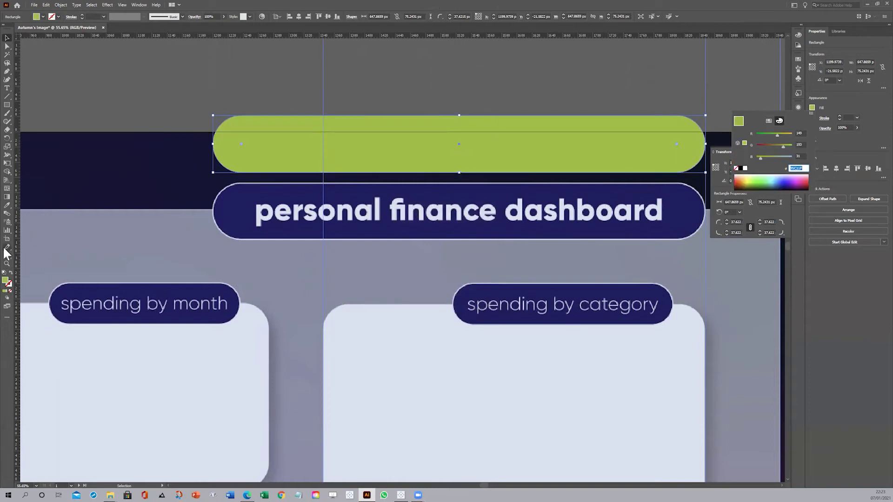
pyautogui.press('Escape')
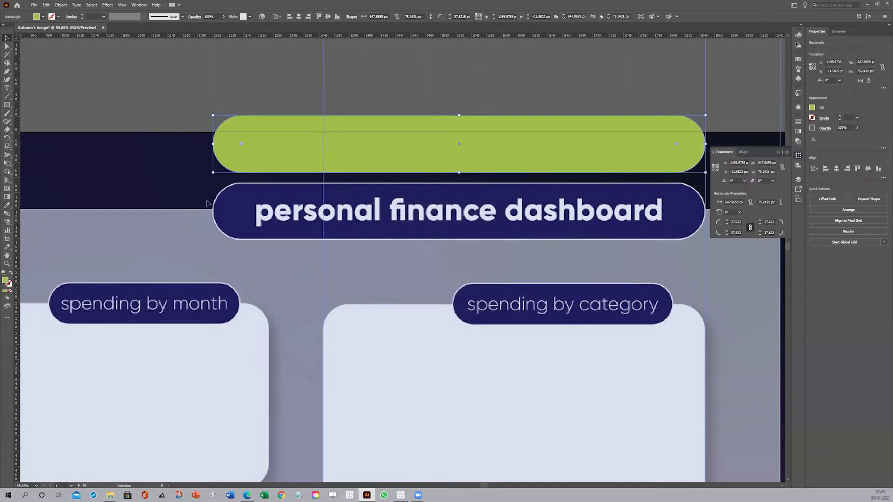
pyautogui.click(7, 205)
pyautogui.click(248, 202)
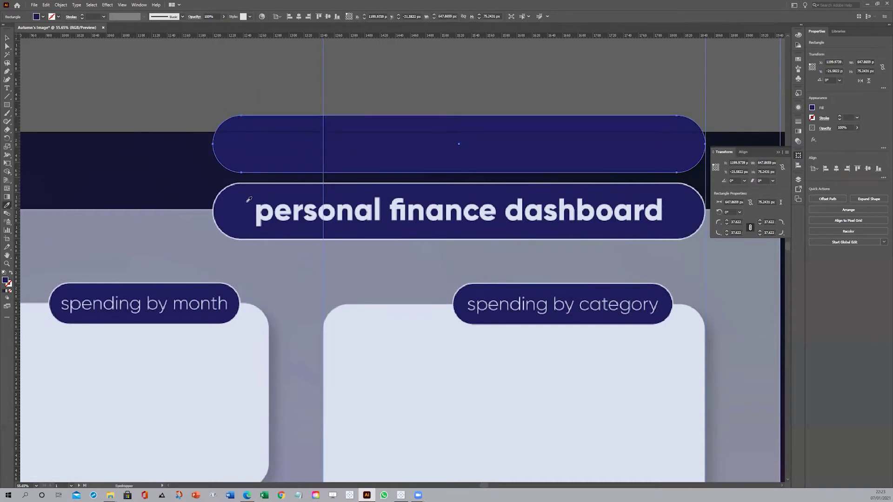
pyautogui.click(7, 37)
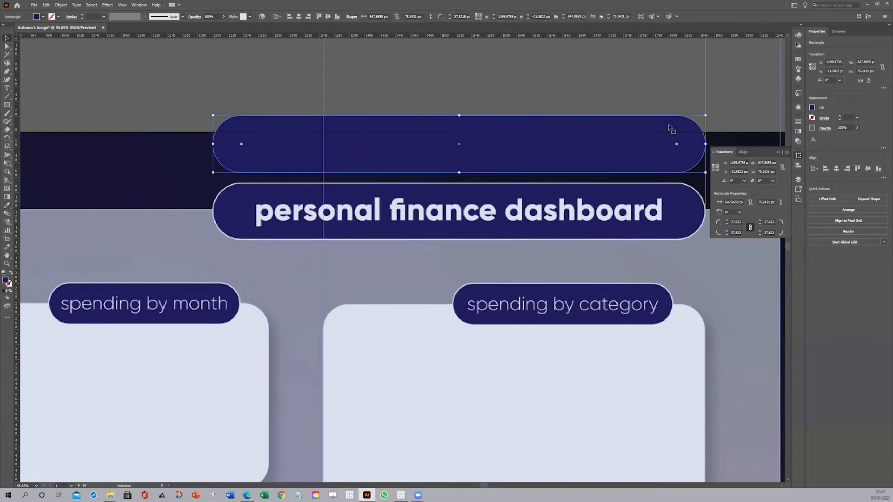
# - Close the Transform panel, reselect the navy pill and open its stroke colour swatches
pyautogui.click(779, 153)
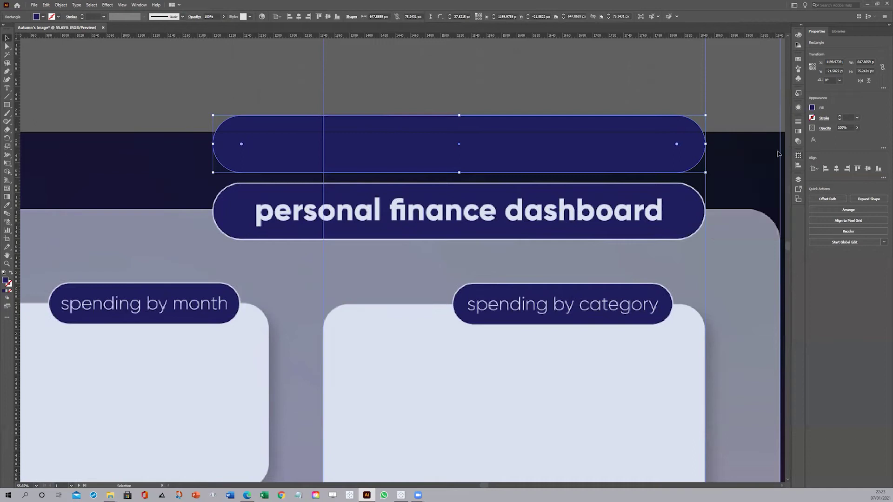
pyautogui.click(99, 70)
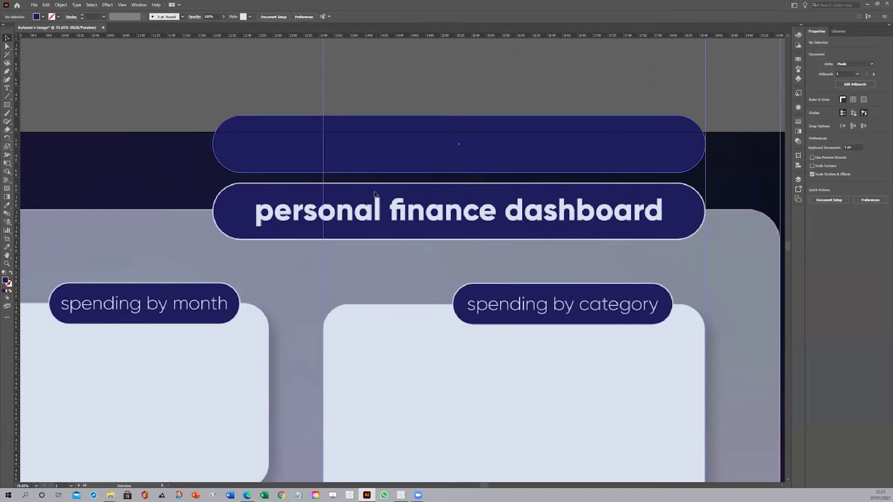
pyautogui.click(271, 156)
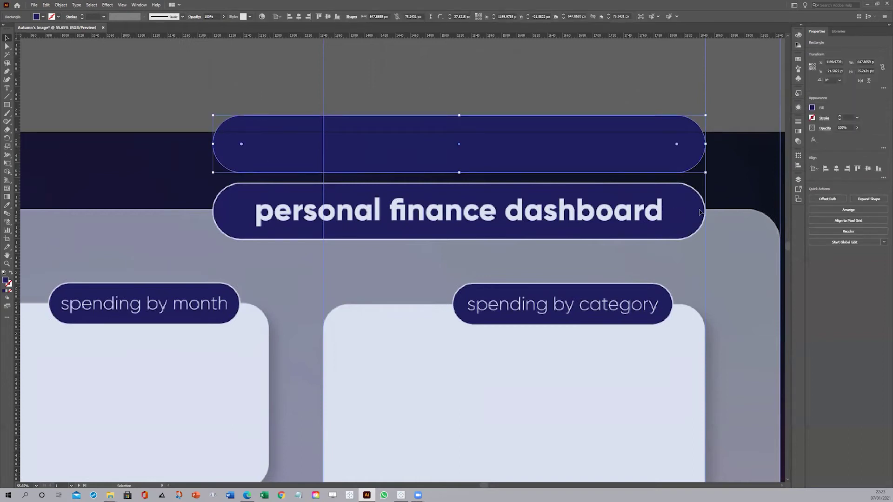
pyautogui.click(812, 118)
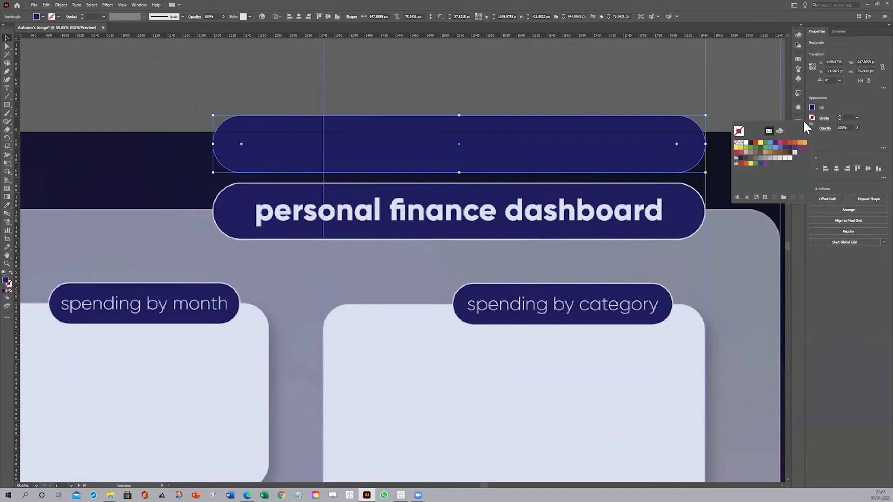
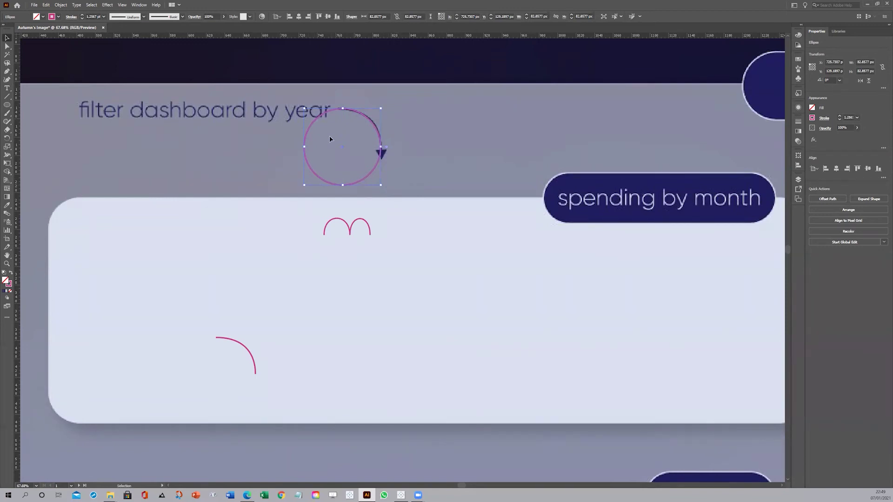
# - Delete the left and bottom anchor points of the pink circle, keeping only its upper-right quarter arc over the navy arrow
pyautogui.click(7, 45)
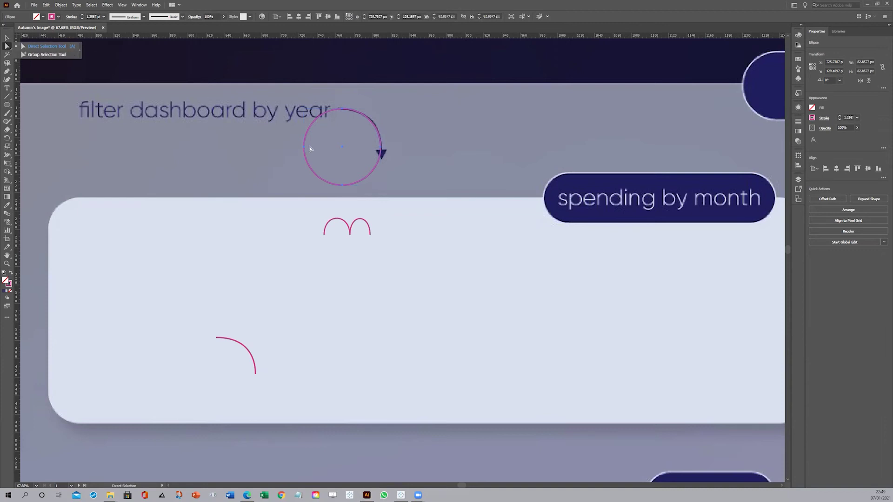
pyautogui.click(305, 149)
pyautogui.click(305, 149)
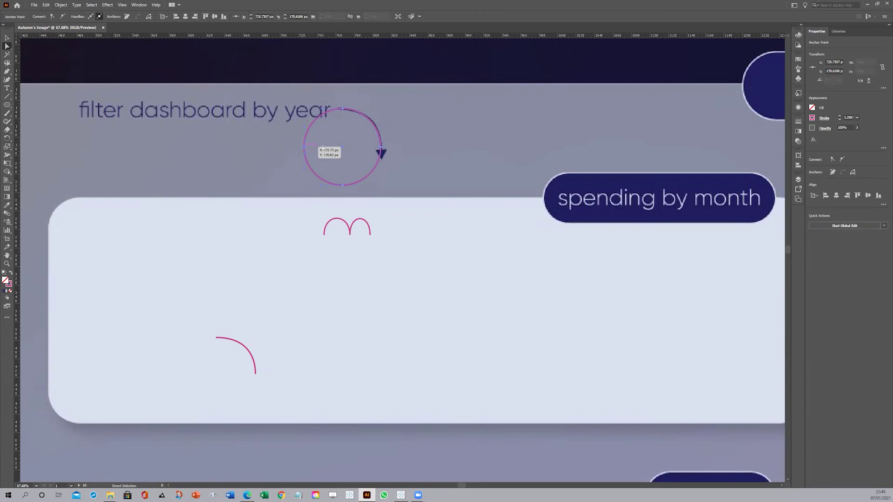
pyautogui.scroll(5, 305, 148)
pyautogui.click(7, 37)
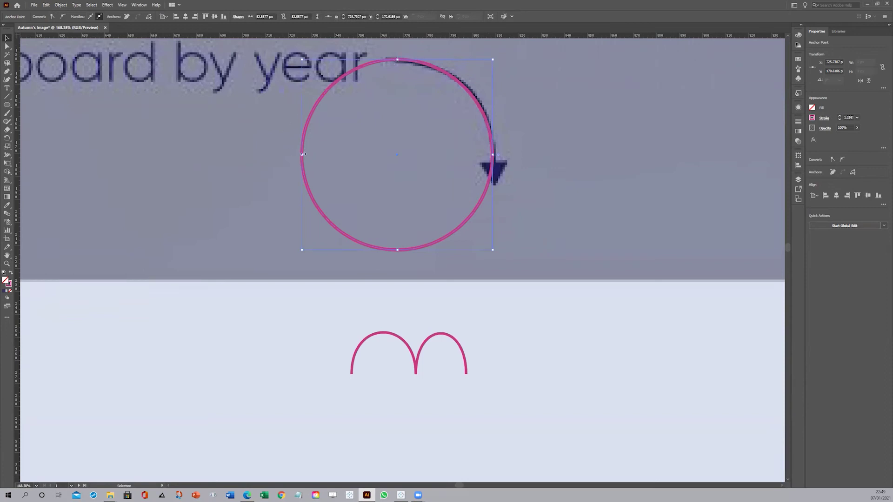
pyautogui.press('a')
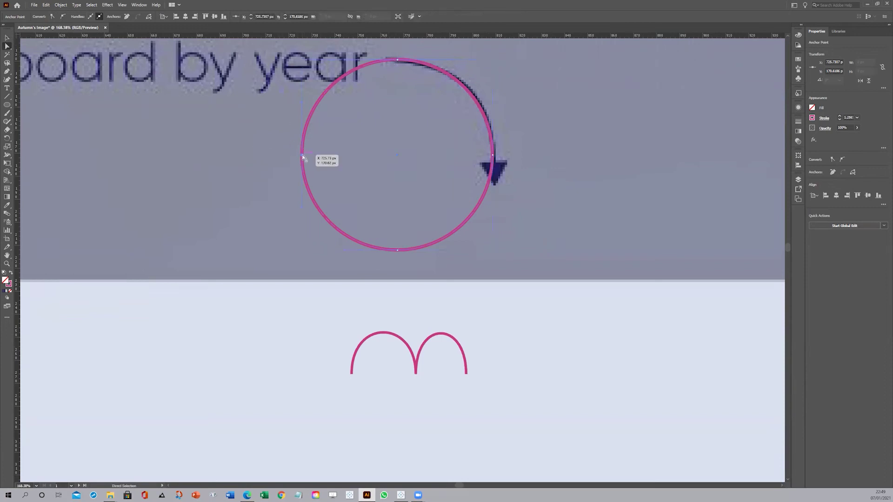
pyautogui.click(397, 250)
pyautogui.click(494, 158)
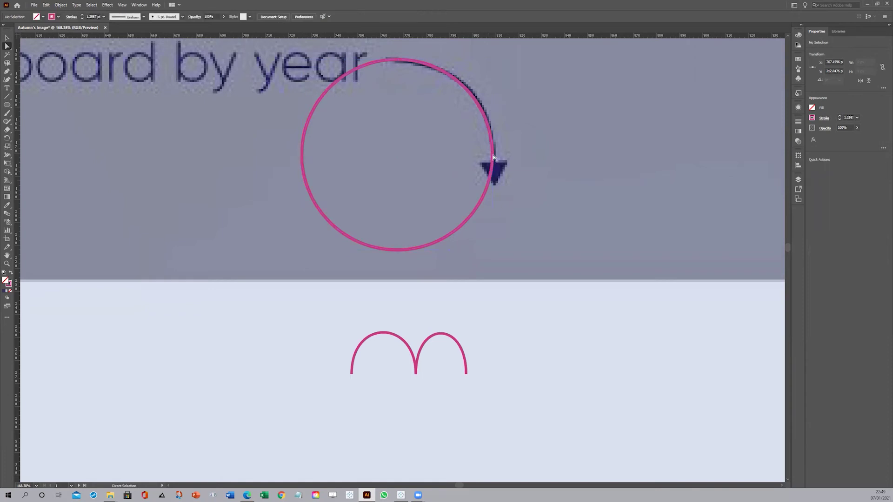
pyautogui.click(302, 158)
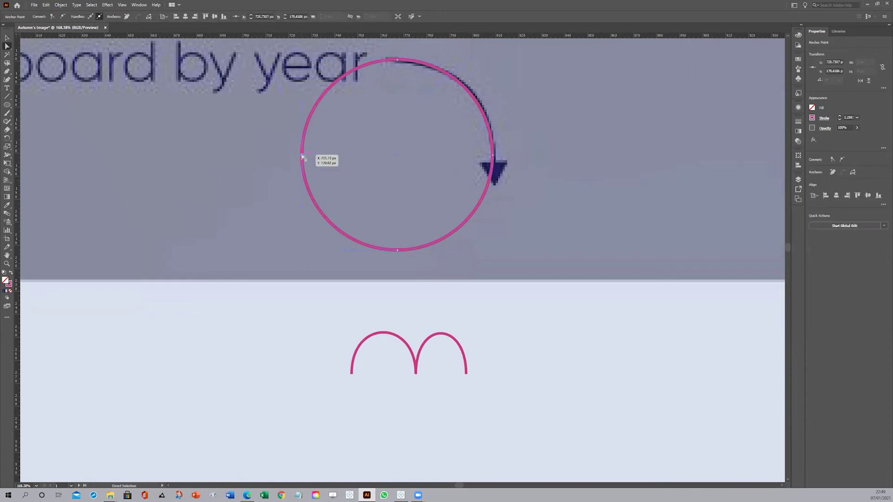
pyautogui.press('Delete')
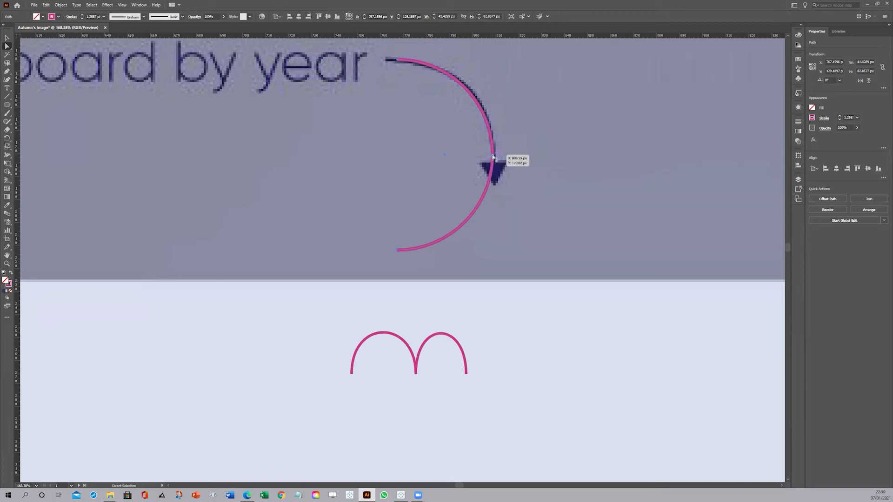
pyautogui.click(397, 251)
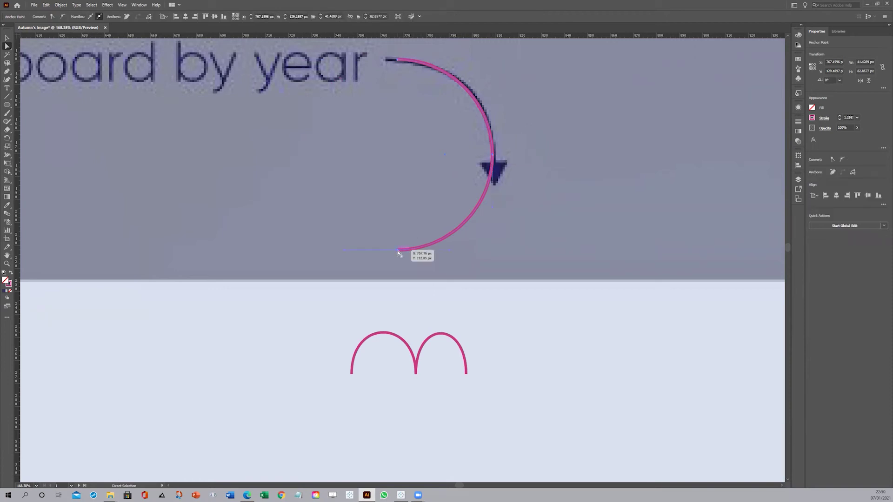
pyautogui.press('Delete')
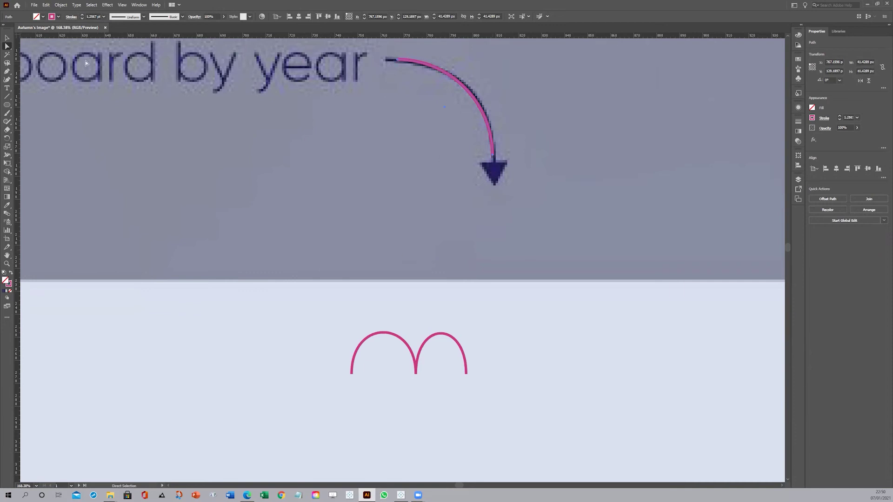
# - Move the pink quarter arc to the right of the navy arrow and open its stroke options
pyautogui.click(7, 38)
pyautogui.moveTo(469, 92); pyautogui.dragTo(558, 93)
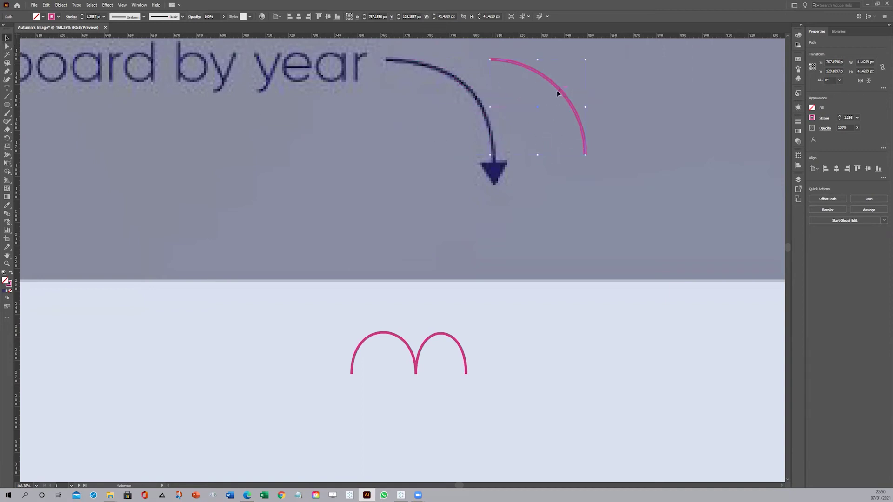
pyautogui.moveTo(493, 60); pyautogui.dragTo(495, 59)
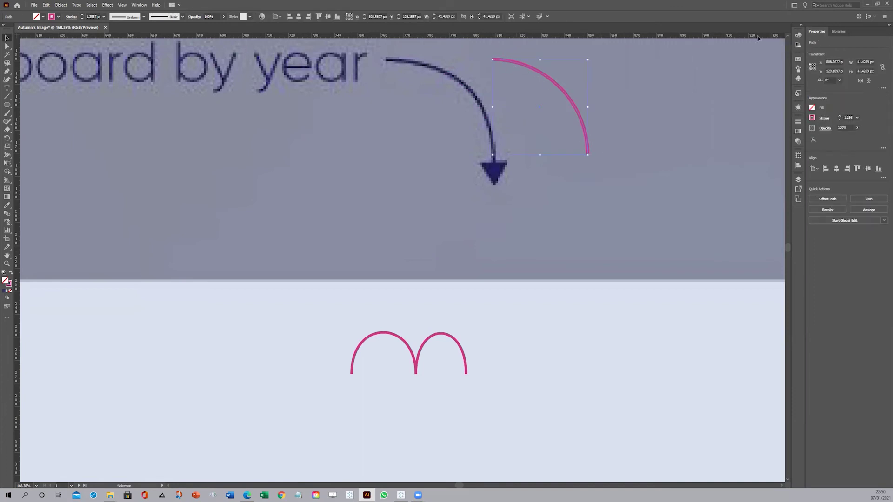
pyautogui.click(824, 119)
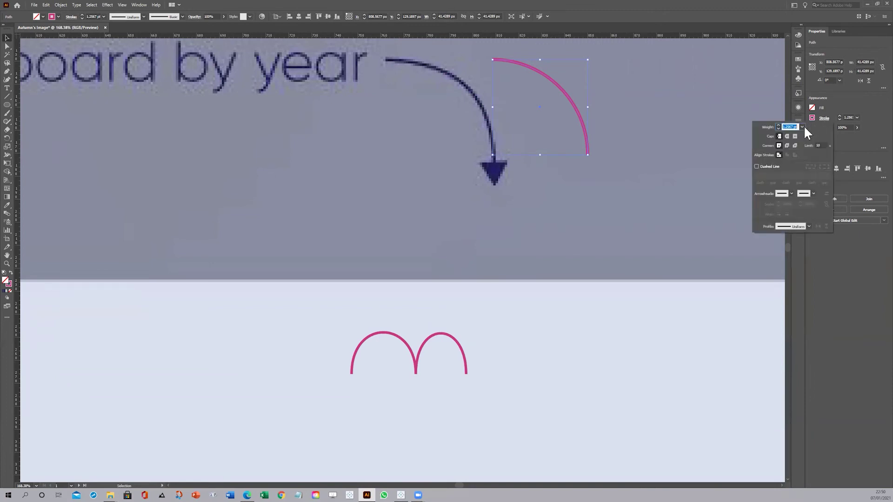
pyautogui.click(787, 136)
pyautogui.click(780, 138)
pyautogui.click(792, 195)
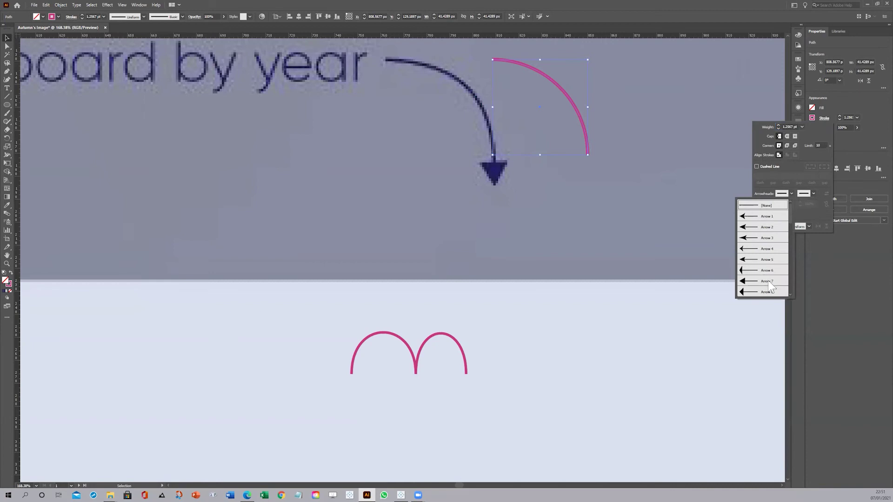
pyautogui.click(749, 282)
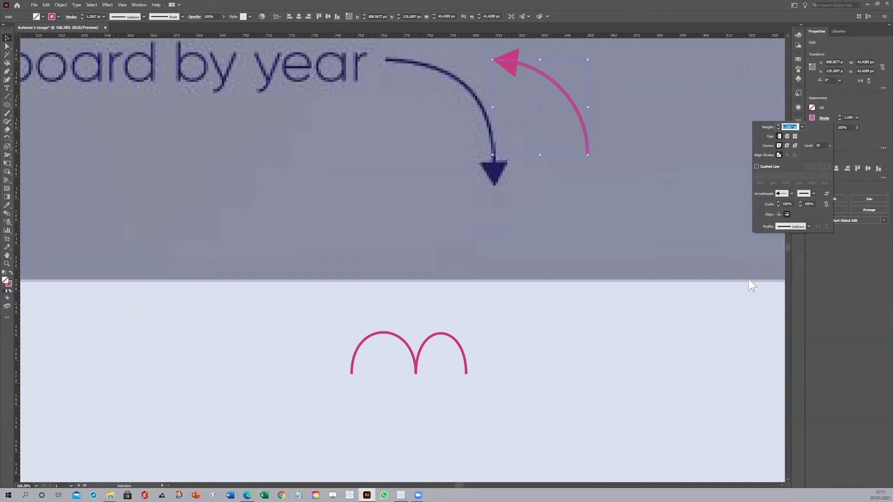
pyautogui.click(792, 195)
pyautogui.moveTo(794, 235); pyautogui.dragTo(794, 204)
pyautogui.click(768, 206)
# - Add the Arrow 7 arrowhead to the lower end of the pink arc and scale it to 80%
pyautogui.click(814, 194)
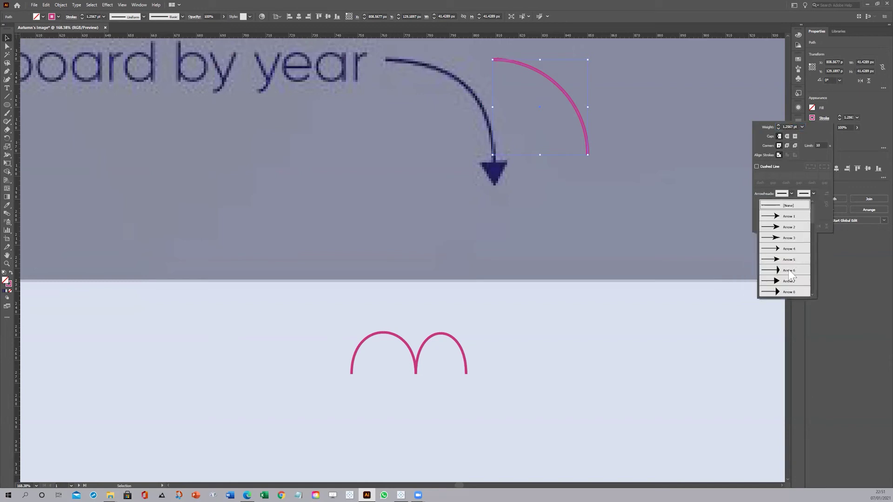
pyautogui.click(793, 289)
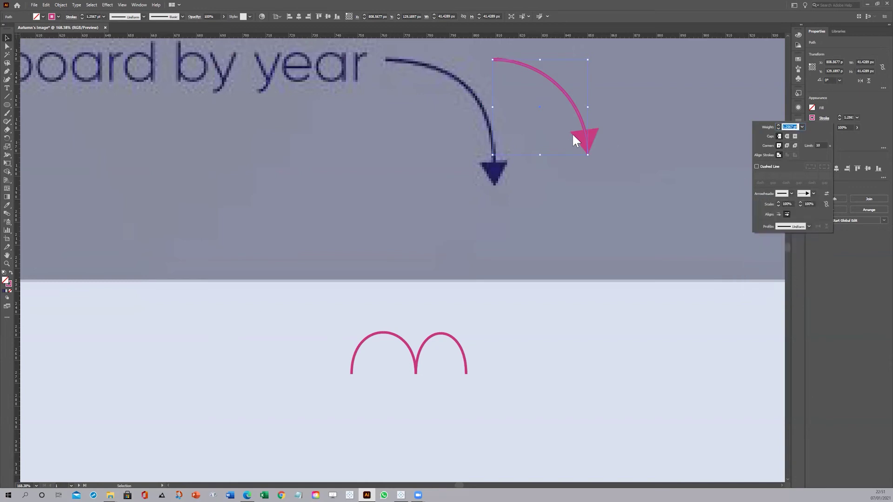
pyautogui.click(807, 205)
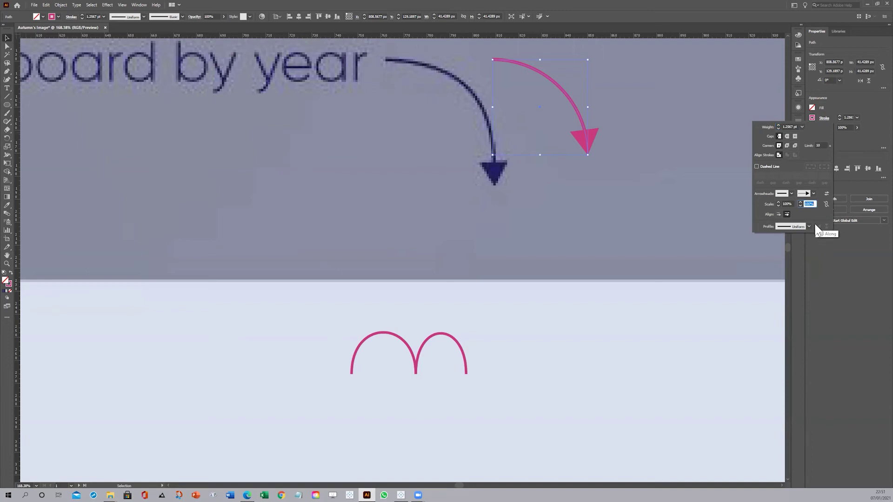
pyautogui.write('60')
pyautogui.press('Return')
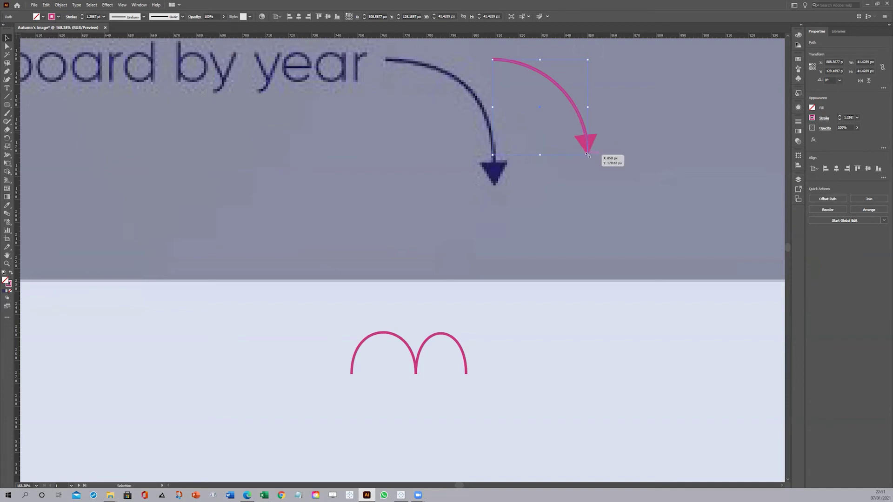
# - Align the pink arc's arrowhead so its tip extends beyond the end of the path
pyautogui.click(824, 118)
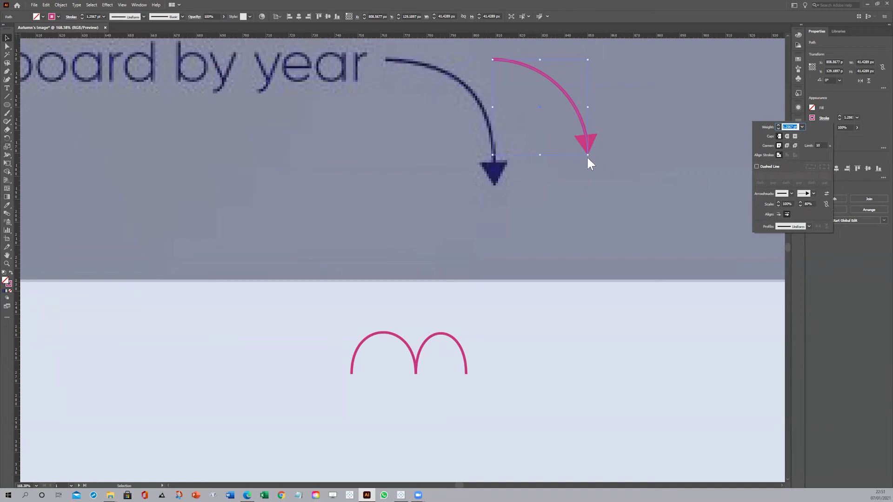
pyautogui.click(779, 214)
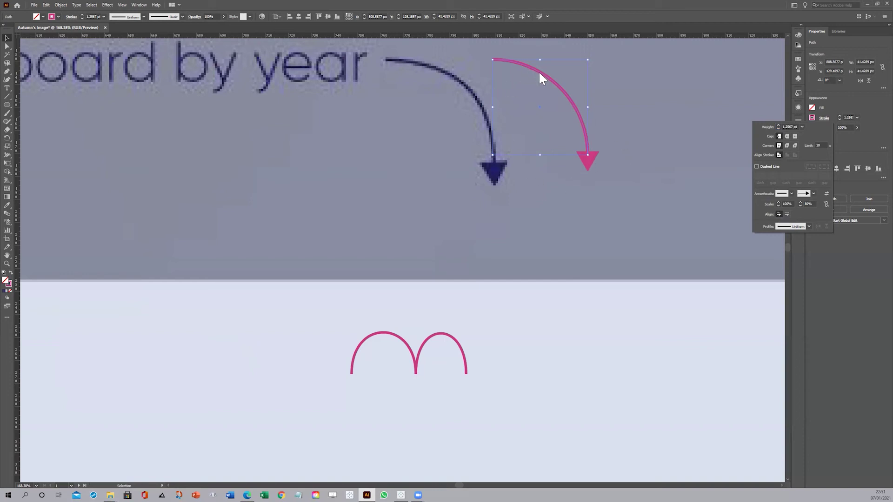
pyautogui.click(813, 118)
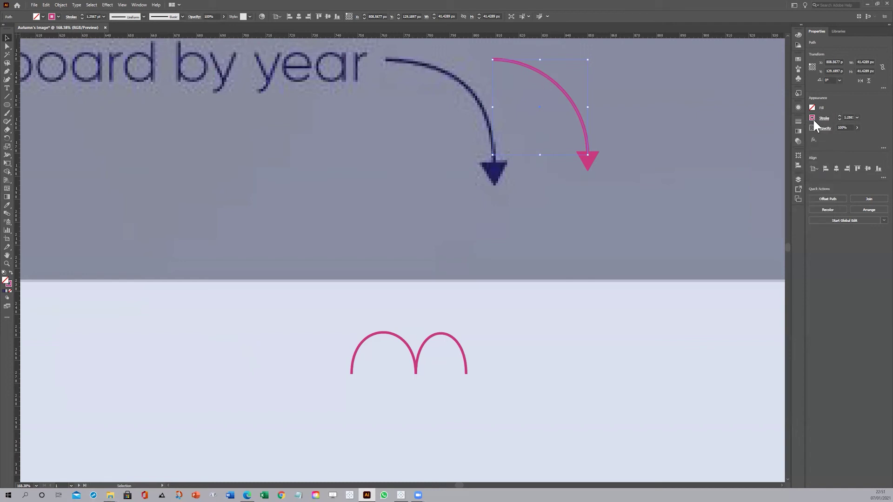
# - Change the stroke colour of the pink quarter-arc arrow to the dark navy swatch
pyautogui.click(813, 119)
pyautogui.click(799, 153)
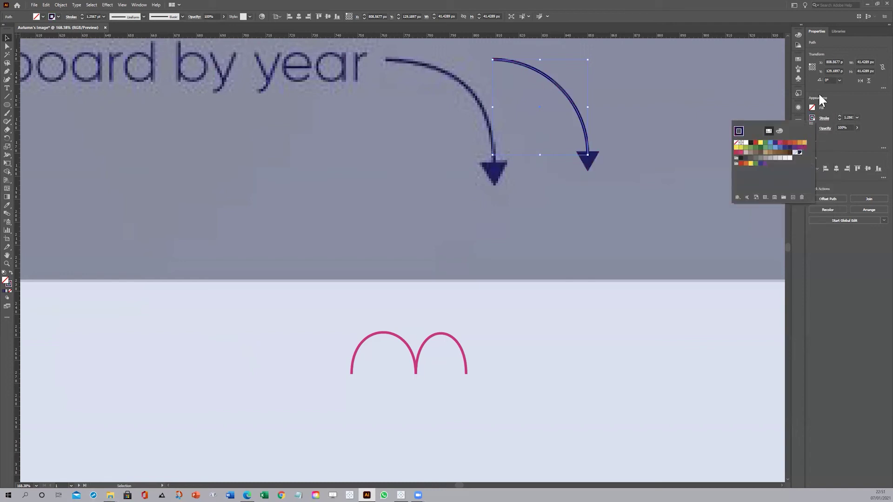
pyautogui.click(848, 102)
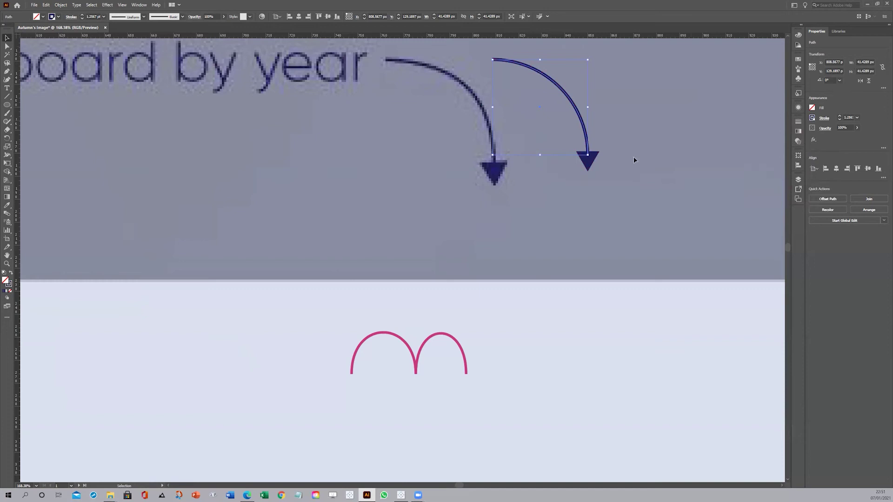
# - Scale the new navy arc arrow to about 46 px wide and high to match the original filter arrow
pyautogui.press('z')
pyautogui.moveTo(597, 140); pyautogui.dragTo(389, 229)
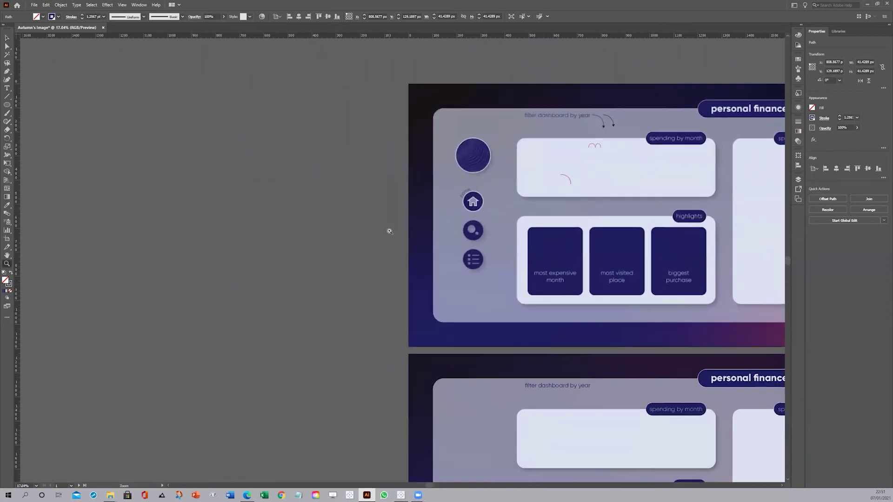
pyautogui.click(7, 40)
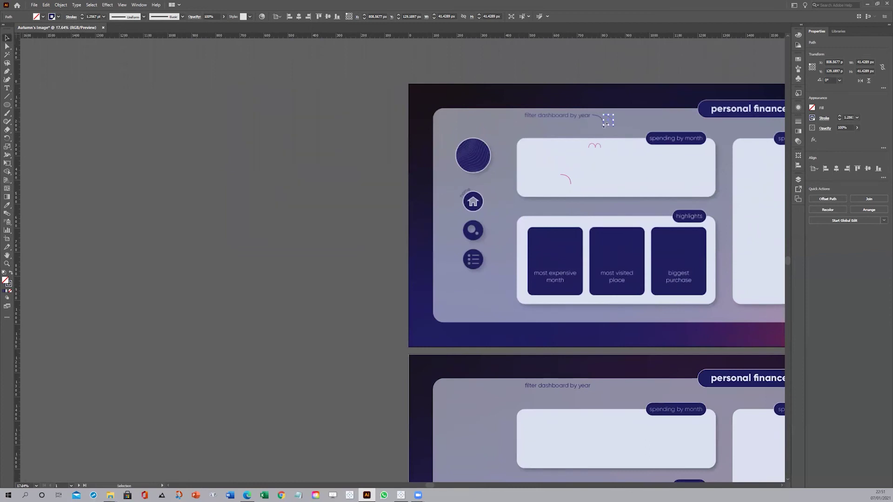
pyautogui.moveTo(602, 125); pyautogui.dragTo(531, 88)
pyautogui.click(638, 120)
pyautogui.press('z')
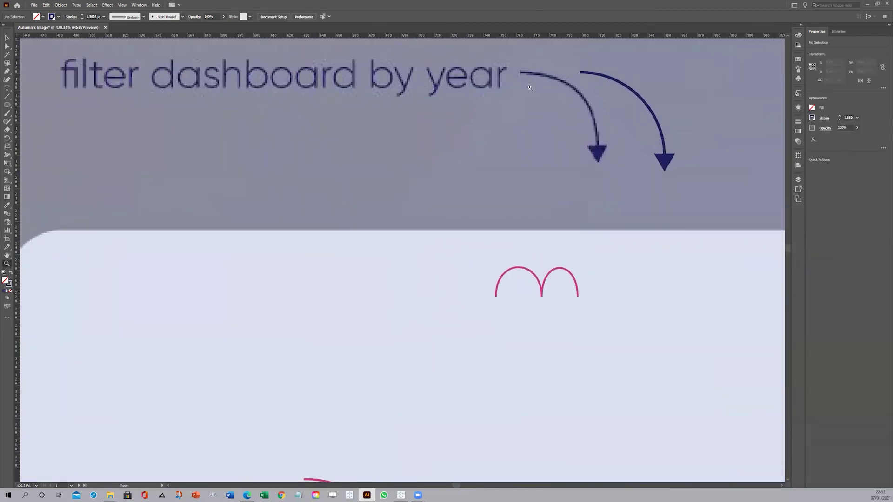
pyautogui.click(7, 39)
pyautogui.click(623, 84)
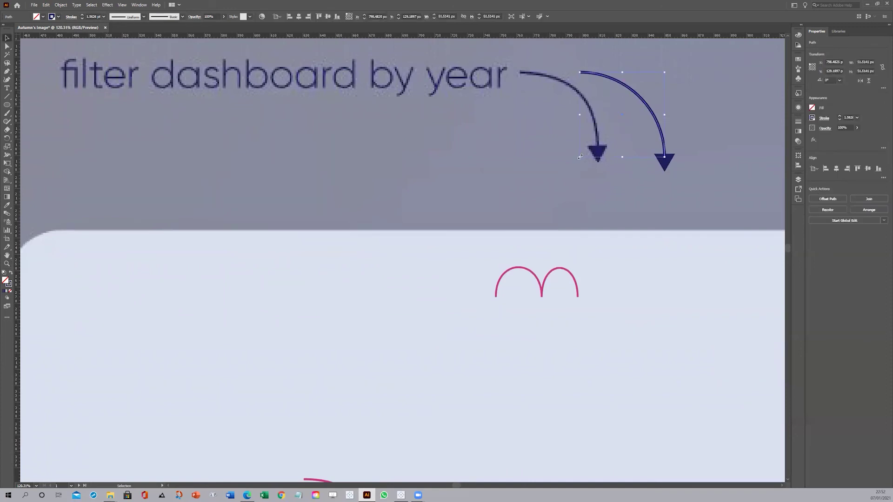
pyautogui.moveTo(580, 157); pyautogui.dragTo(587, 149)
pyautogui.click(703, 124)
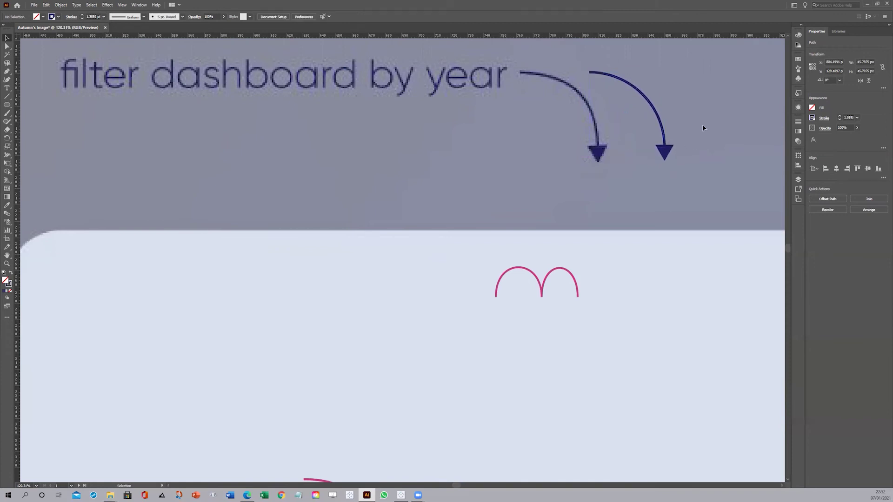
# - Move the new navy arrow onto the second artboard, just after the text "filter dashboard by year"
pyautogui.press('z')
pyautogui.moveTo(676, 117); pyautogui.dragTo(535, 190)
pyautogui.moveTo(724, 146); pyautogui.dragTo(605, 97)
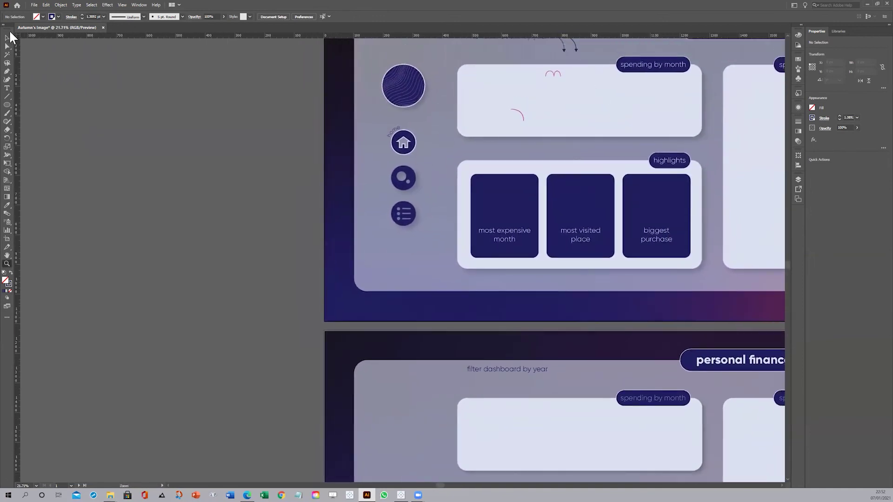
pyautogui.click(7, 38)
pyautogui.moveTo(573, 45); pyautogui.dragTo(524, 423)
pyautogui.click(573, 381)
# - Delete the leftover pink arcs from the spending by month card on the original dashboard
pyautogui.press('z')
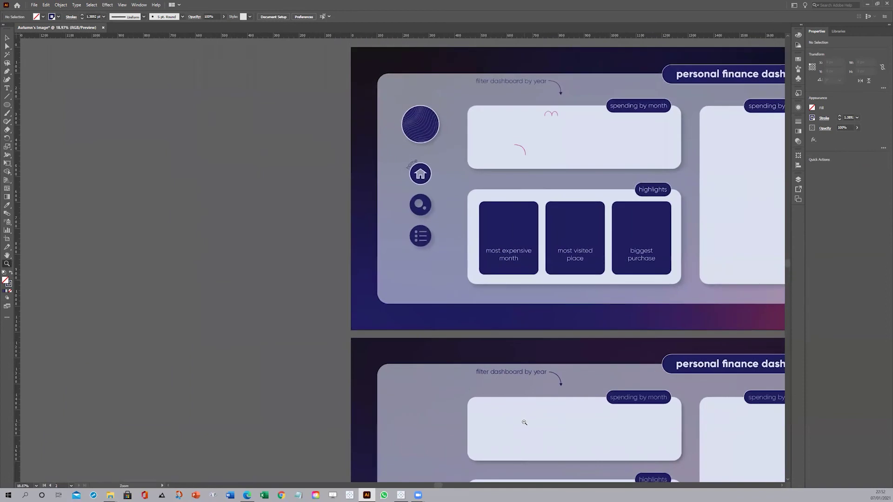
pyautogui.click(8, 41)
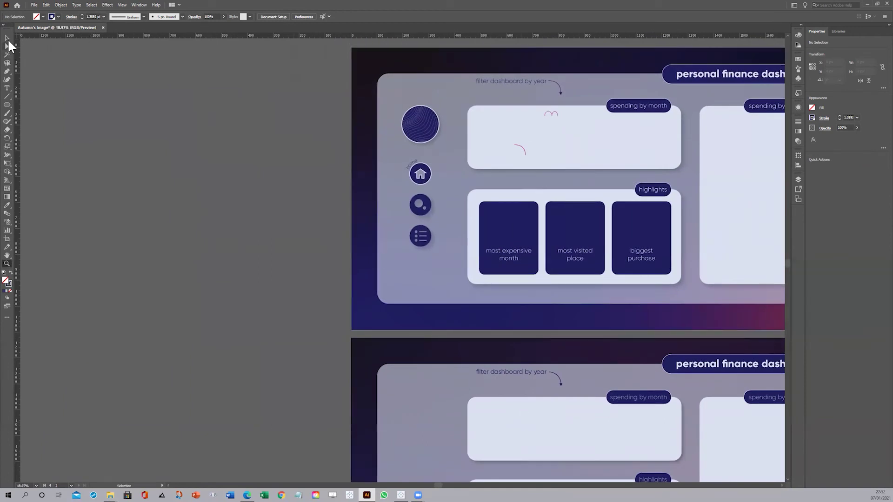
pyautogui.moveTo(523, 119); pyautogui.dragTo(605, 158)
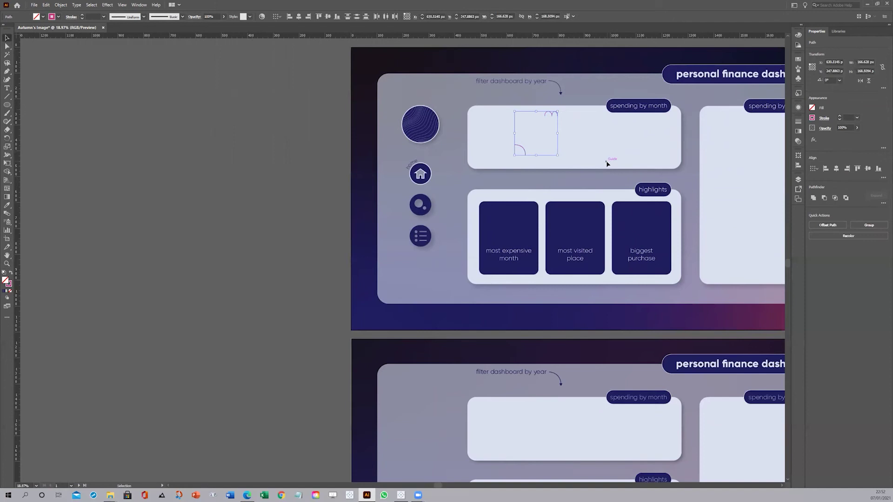
pyautogui.click(605, 158)
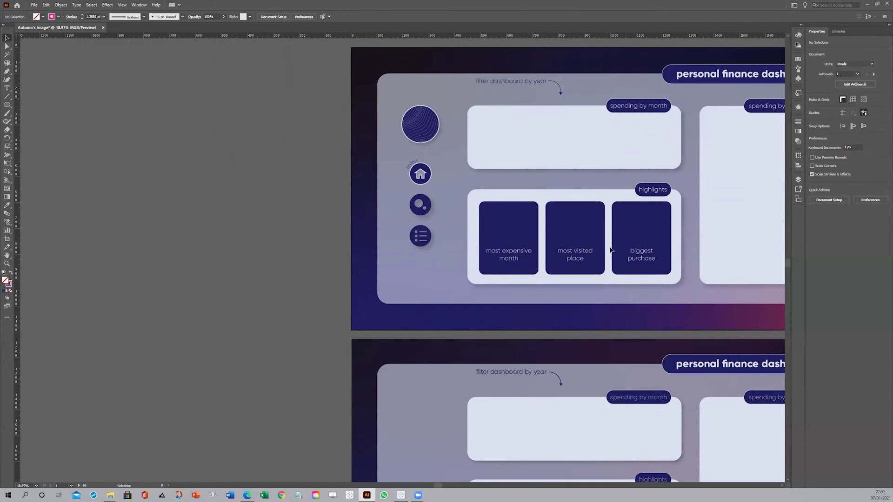
pyautogui.moveTo(670, 304); pyautogui.dragTo(688, 250)
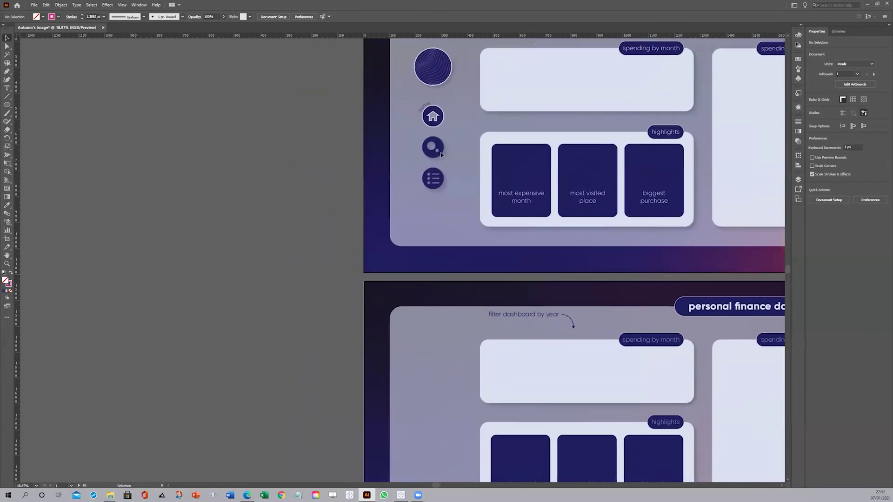
pyautogui.click(7, 105)
pyautogui.moveTo(427, 203); pyautogui.dragTo(451, 224)
pyautogui.click(452, 224)
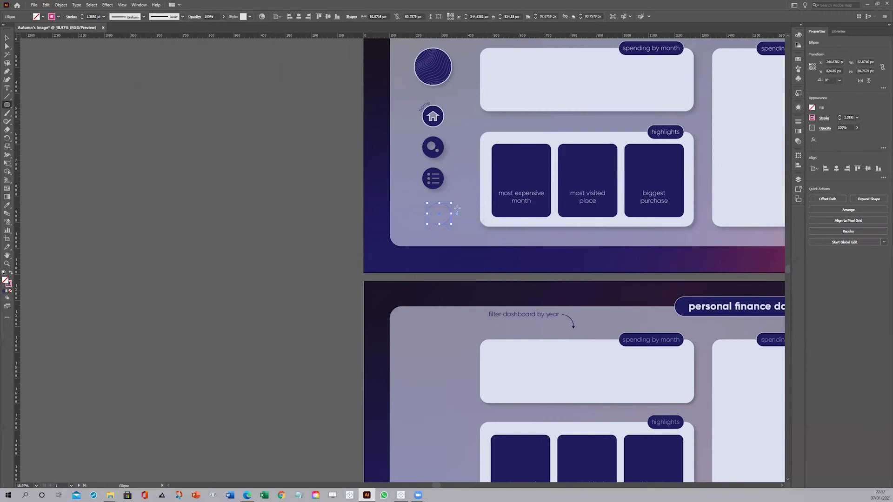
pyautogui.press('Delete')
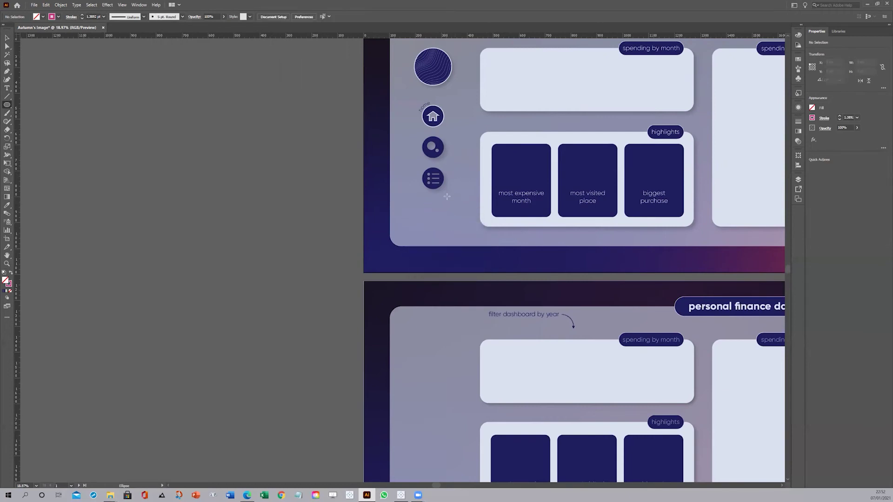
pyautogui.moveTo(432, 205); pyautogui.dragTo(455, 228)
pyautogui.moveTo(454, 227)
pyautogui.mouseDown()
pyautogui.moveTo(448, 218)
pyautogui.moveTo(488, 243)
pyautogui.moveTo(436, 203)
pyautogui.moveTo(466, 224)
pyautogui.moveTo(449, 212)
pyautogui.mouseUp()
pyautogui.press('Delete')
# - Place a vertical ruler guide through the home, bubbles and list icons in the sidebar
pyautogui.moveTo(20, 102); pyautogui.dragTo(433, 148)
pyautogui.hotkey('ctrl', 'z')
pyautogui.press('z')
pyautogui.moveTo(430, 116); pyautogui.dragTo(572, 77)
pyautogui.press('v')
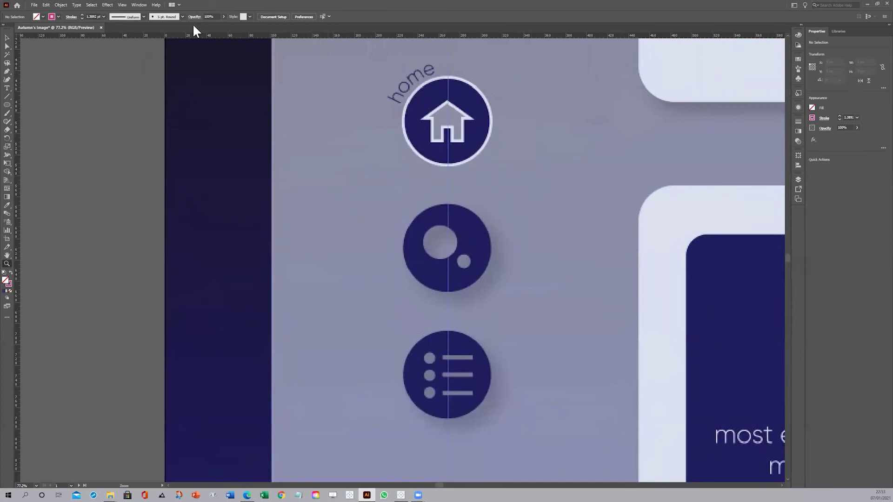
# - Shift the vertical guide slightly left to about X 267.9 px, centring it on the sidebar icons
pyautogui.click(8, 37)
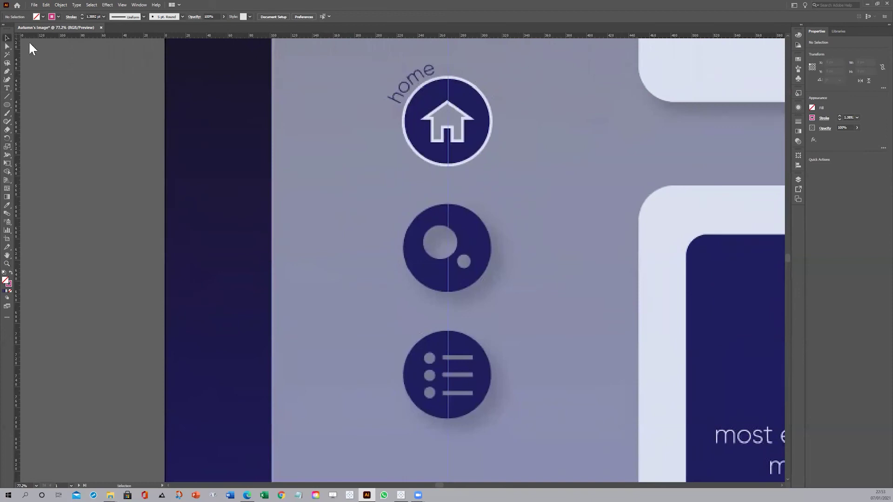
pyautogui.click(447, 100)
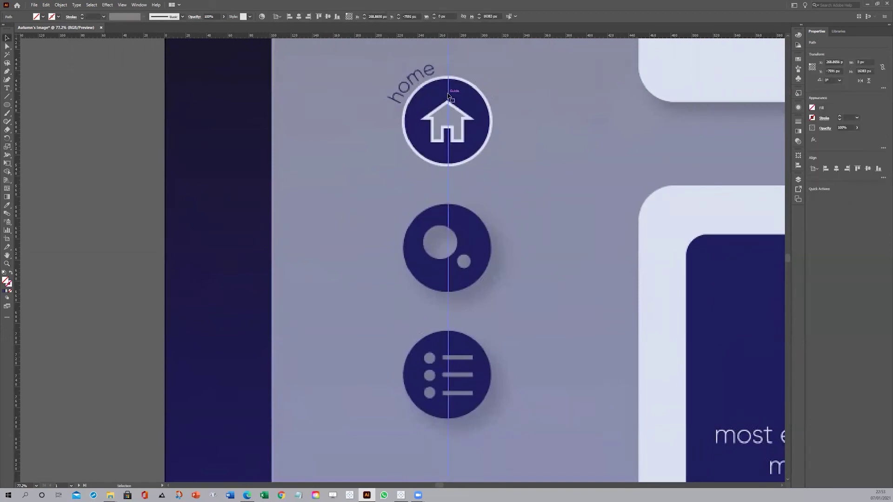
pyautogui.rightClick(449, 94)
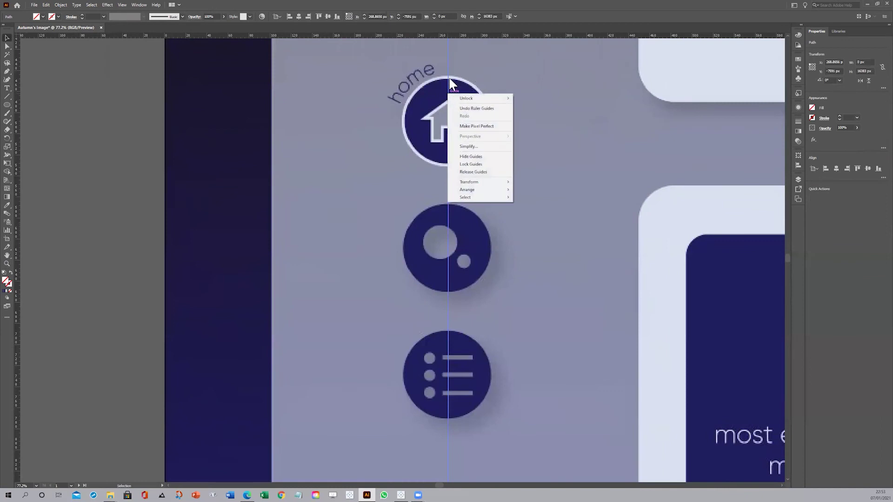
pyautogui.click(448, 73)
pyautogui.moveTo(448, 73); pyautogui.dragTo(448, 102)
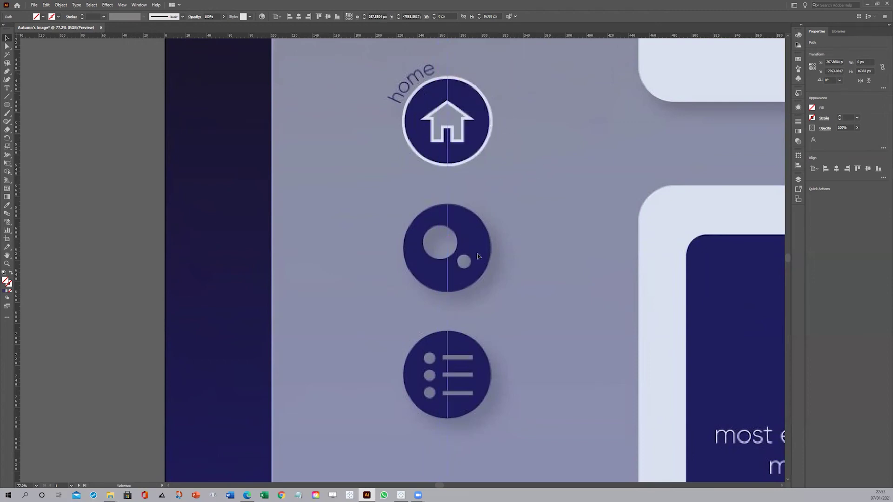
pyautogui.click(304, 266)
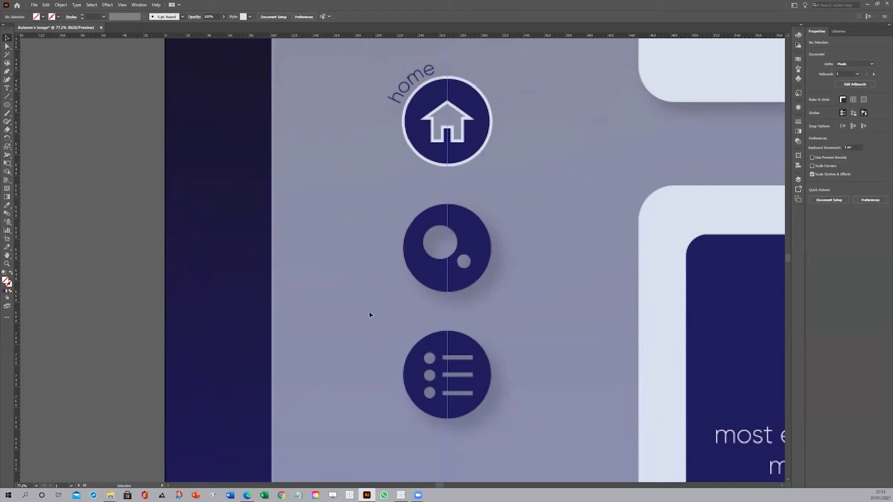
# - Draw a circle from the guide over the list icon and set its size to 85 px with proportions constrained
pyautogui.press('l')
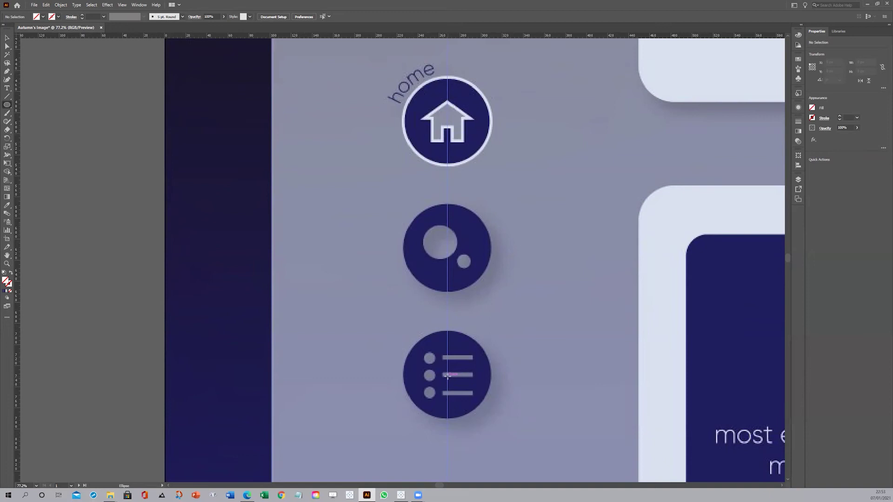
pyautogui.moveTo(448, 367); pyautogui.dragTo(403, 331)
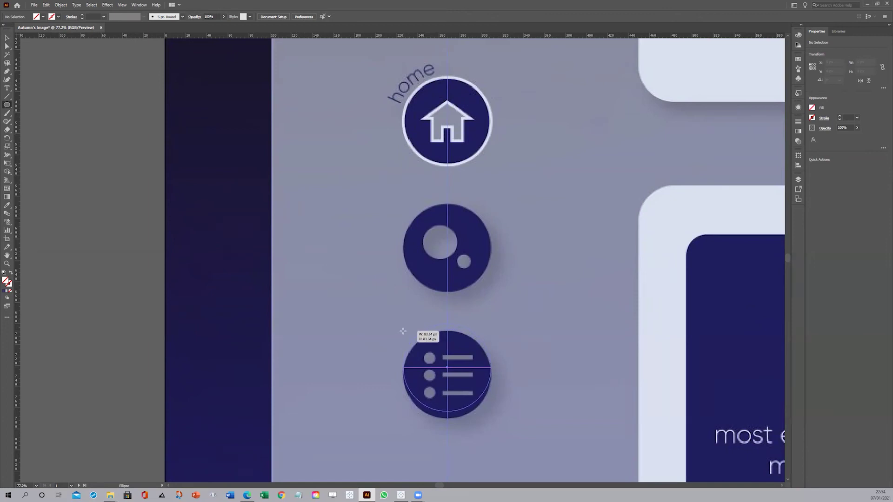
pyautogui.moveTo(403, 331); pyautogui.dragTo(403, 330)
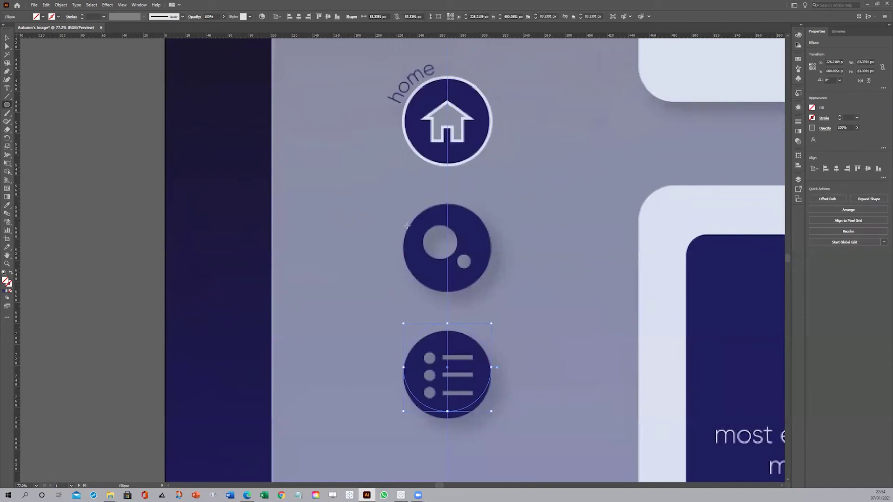
pyautogui.click(543, 16)
pyautogui.click(565, 16)
pyautogui.click(542, 16)
pyautogui.write('85')
pyautogui.press('Return')
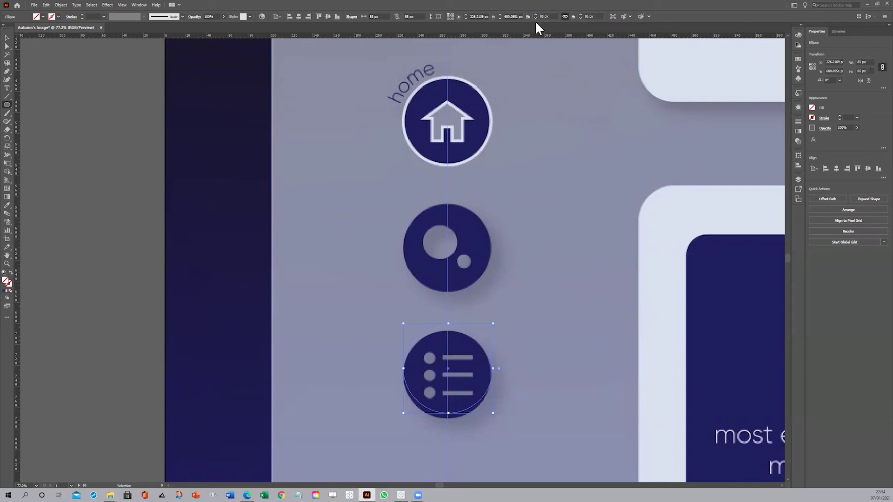
# - Centre the 85 px circle on the vertical guide and move it down over the list icon's circle
pyautogui.click(8, 37)
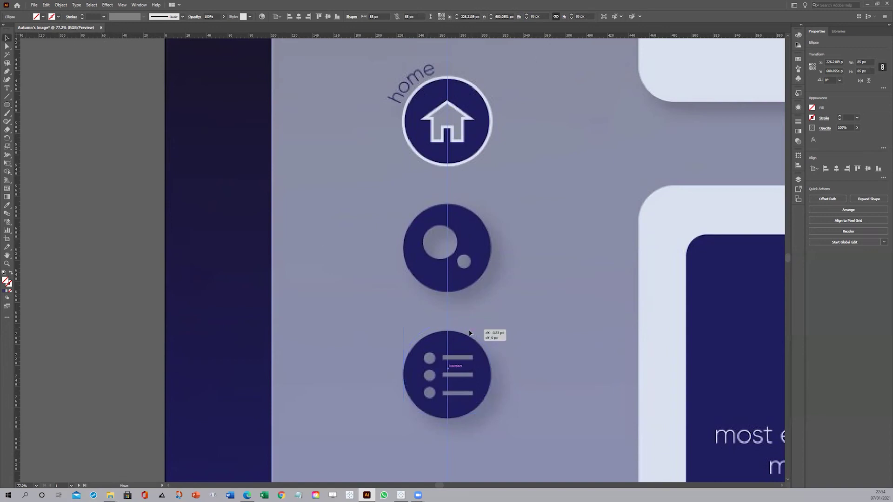
pyautogui.moveTo(471, 332); pyautogui.dragTo(448, 376)
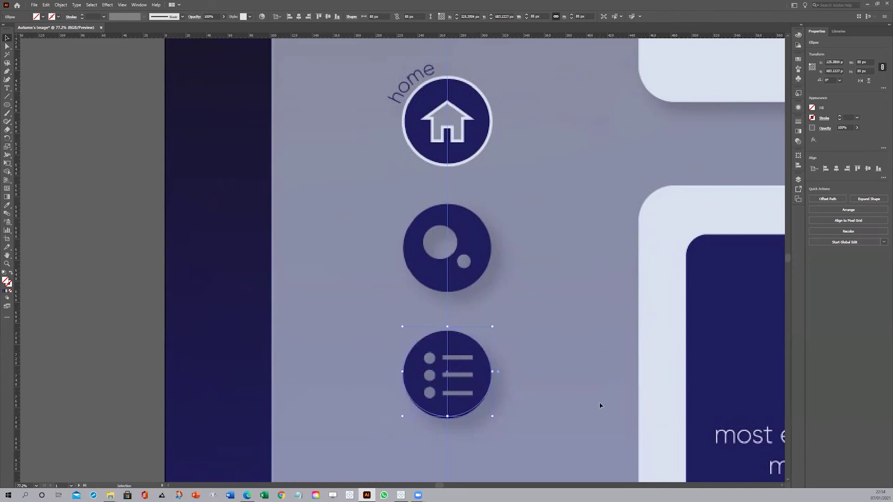
pyautogui.press('Down')
pyautogui.press('Down')
pyautogui.press('Down')
# - Duplicate the circle onto the bubbles icon, fit both circles to their icons and give them a 1 pt pink stroke
pyautogui.click(465, 290)
pyautogui.moveTo(465, 290); pyautogui.dragTo(465, 401)
pyautogui.moveTo(514, 333); pyautogui.dragTo(466, 305)
pyautogui.click(468, 306)
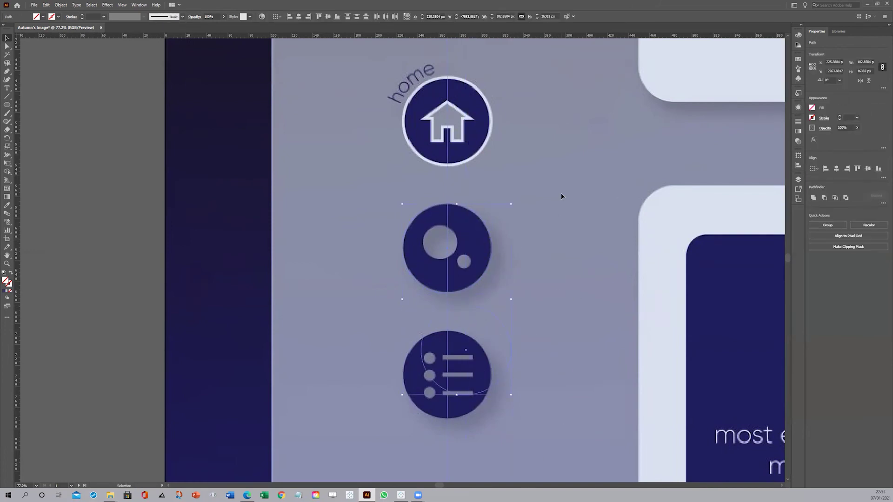
pyautogui.moveTo(467, 352); pyautogui.dragTo(447, 378)
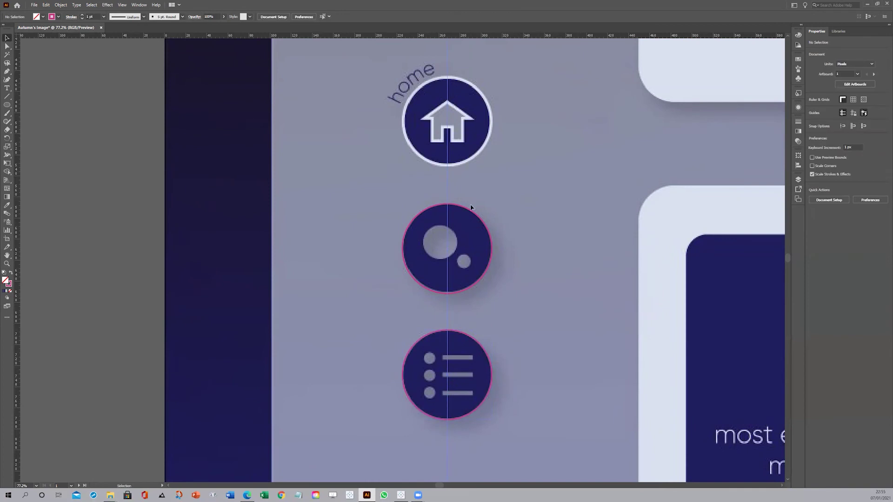
# - Move the bubbles icon's traced circle to the right of the icon and fill it with dark navy
pyautogui.scroll(-5, 431, 258)
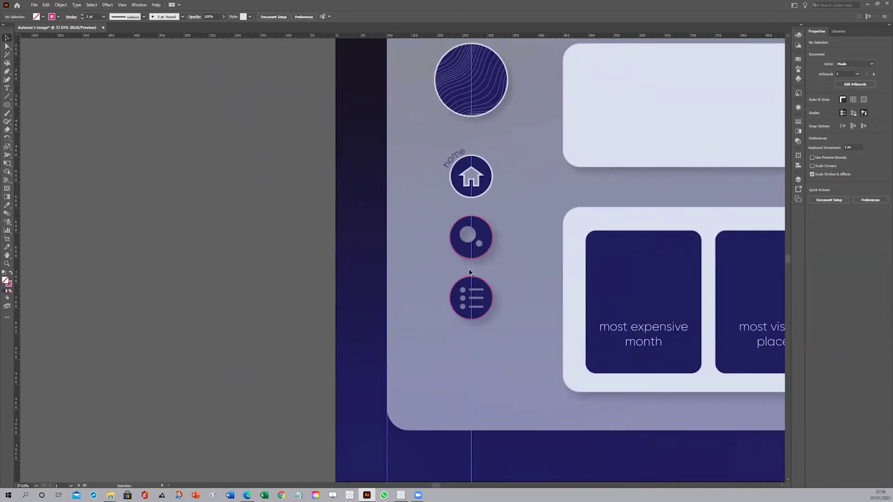
pyautogui.moveTo(484, 230); pyautogui.dragTo(530, 230)
pyautogui.click(812, 107)
pyautogui.click(768, 121)
pyautogui.click(800, 160)
# - Remove the pink stroke from the navy circle beside the bubbles icon
pyautogui.click(812, 118)
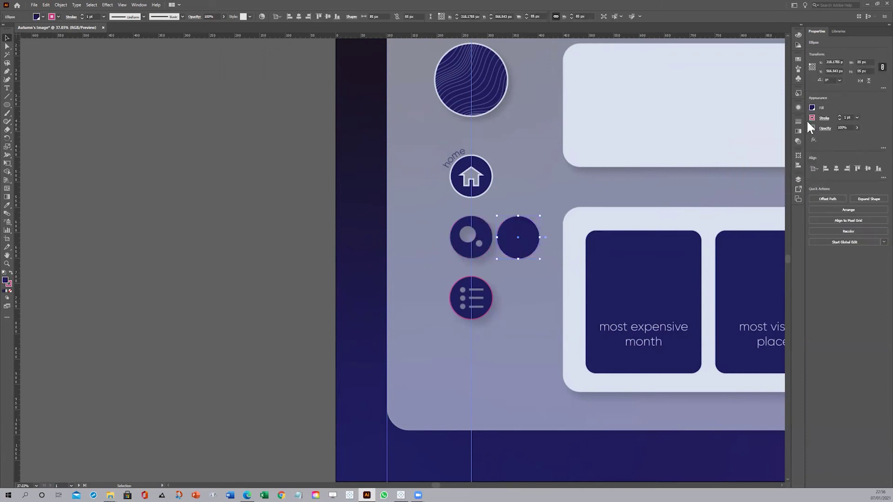
pyautogui.click(810, 117)
pyautogui.click(736, 143)
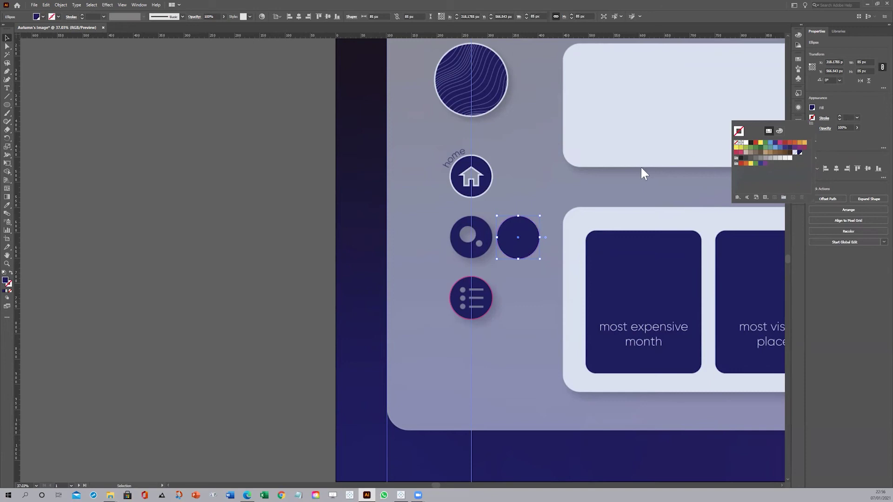
pyautogui.click(851, 106)
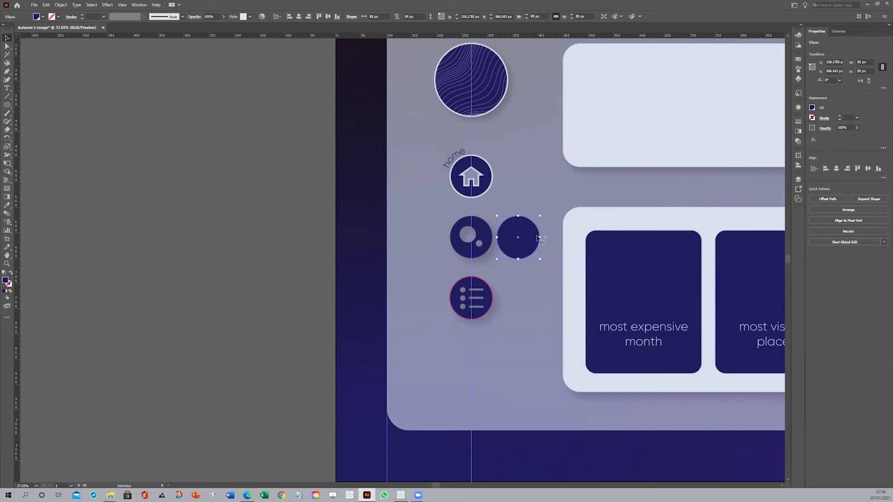
# - Add a Multiply drop shadow to the navy circle beside the bubbles icon: 15% opacity, 7 px offsets, 5 px blur
pyautogui.click(109, 5)
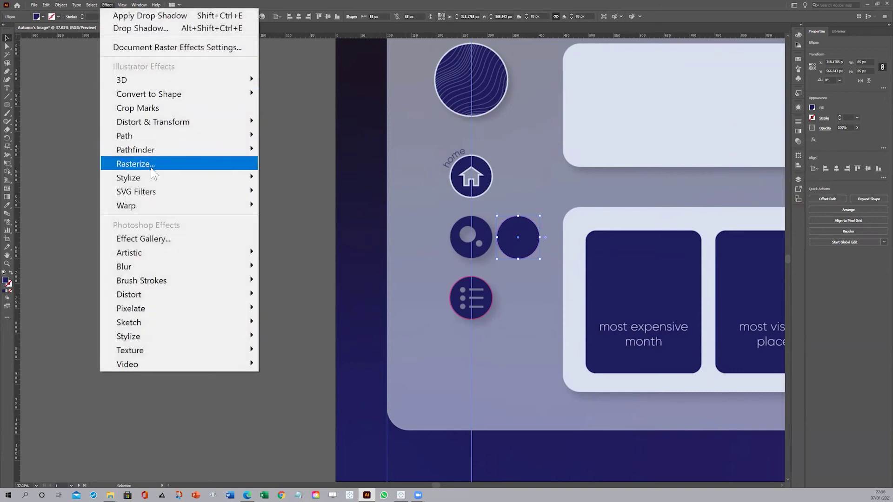
pyautogui.moveTo(159, 177)
pyautogui.click(283, 175)
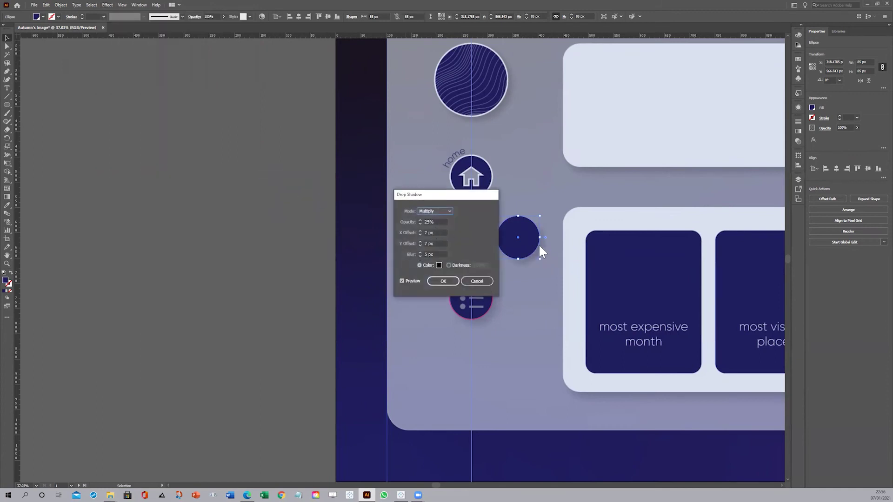
pyautogui.click(427, 222)
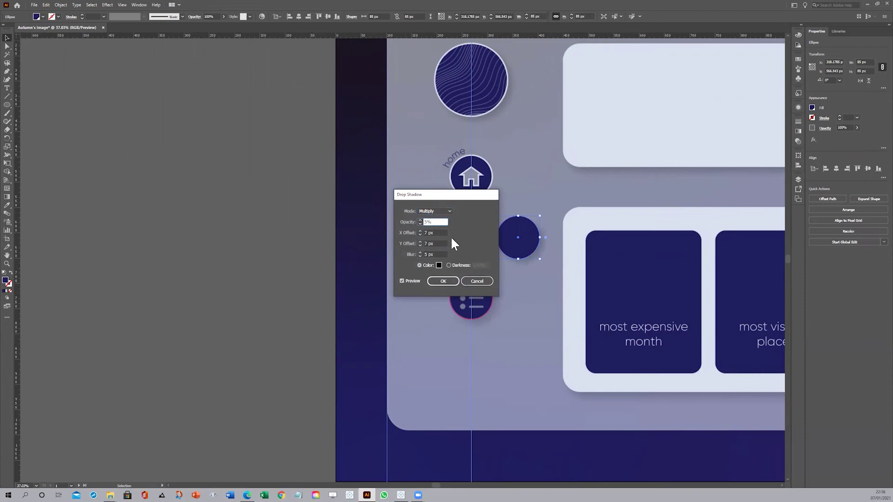
pyautogui.press('Return')
pyautogui.click(537, 182)
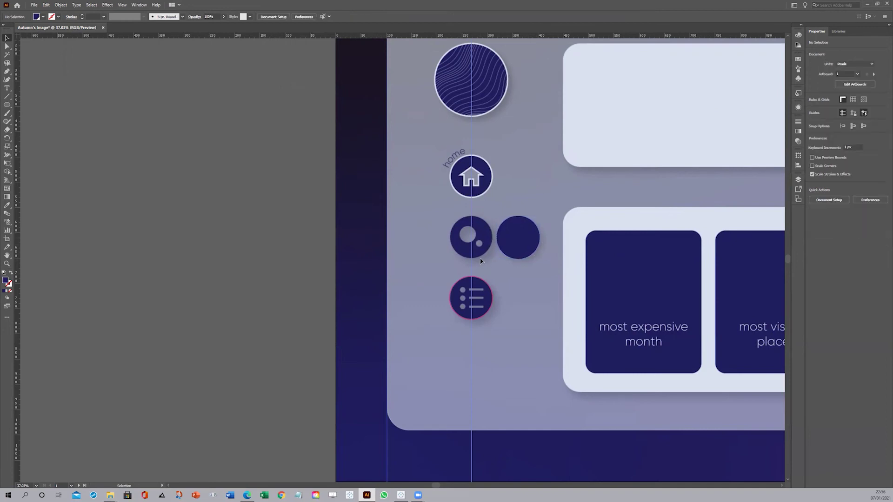
# - Edit the navy circle's existing drop shadow effect and set its opacity to 20%
pyautogui.click(537, 252)
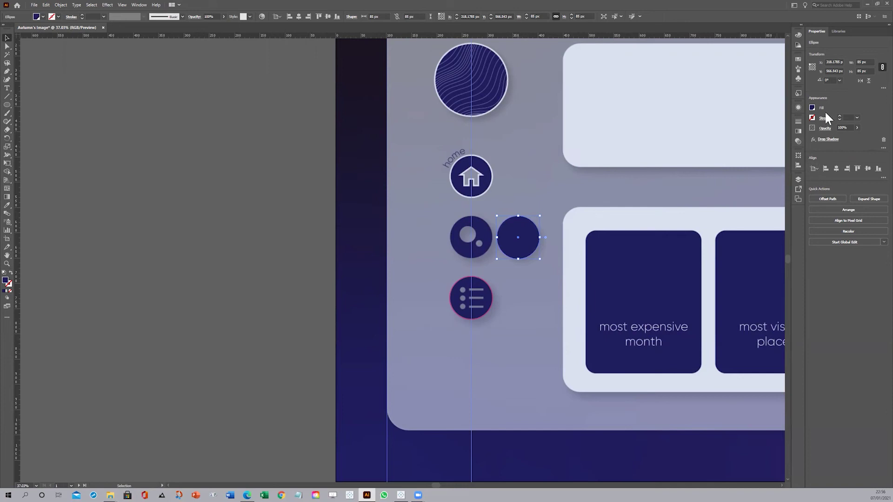
pyautogui.click(828, 139)
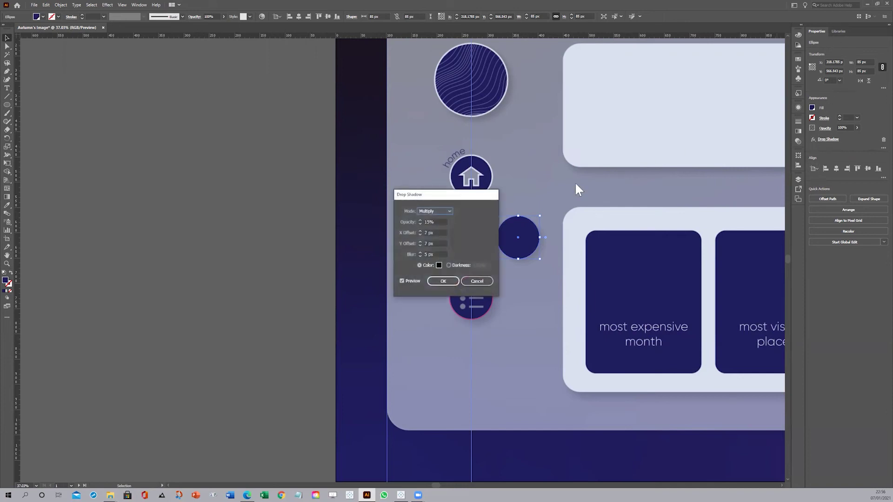
pyautogui.click(486, 281)
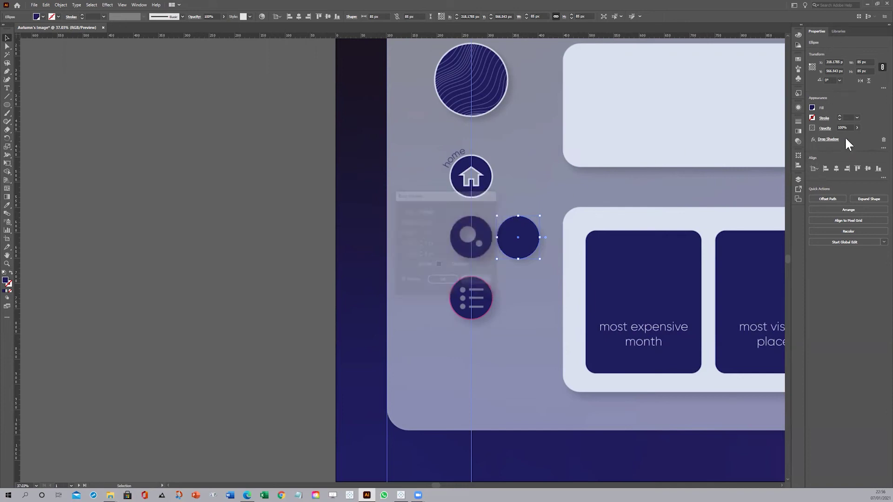
pyautogui.click(798, 107)
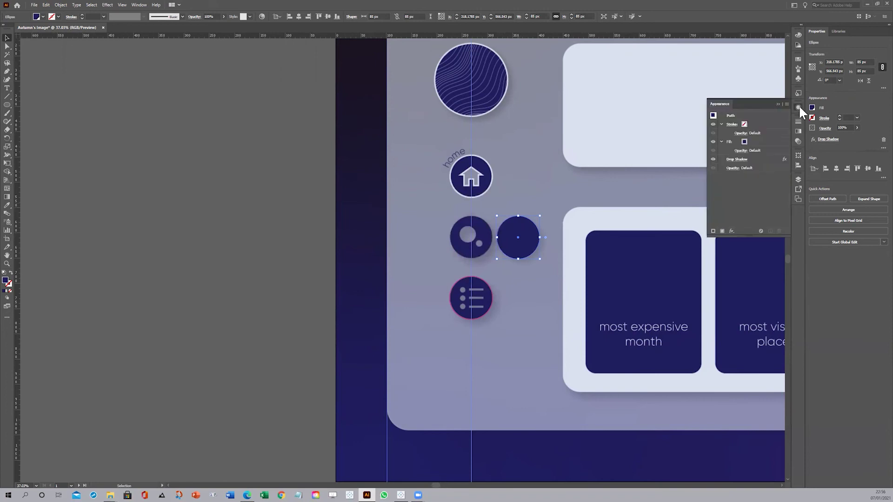
pyautogui.click(737, 160)
pyautogui.click(431, 222)
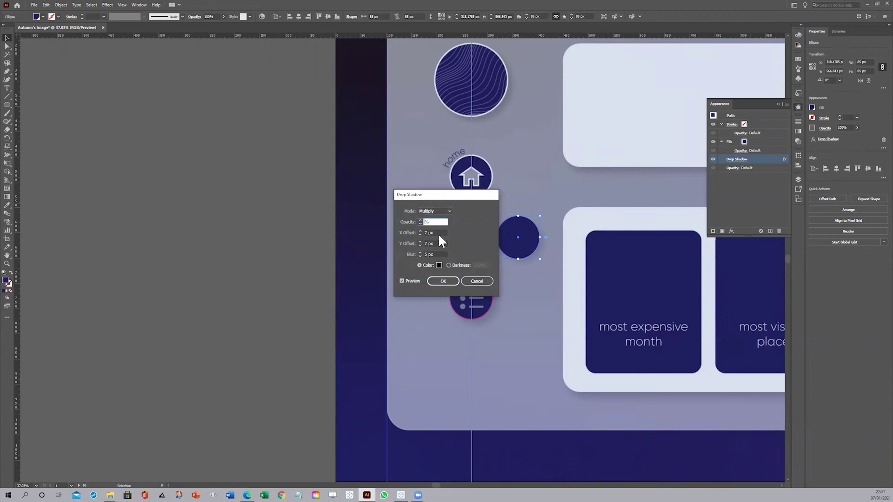
pyautogui.write('20')
pyautogui.press('Return')
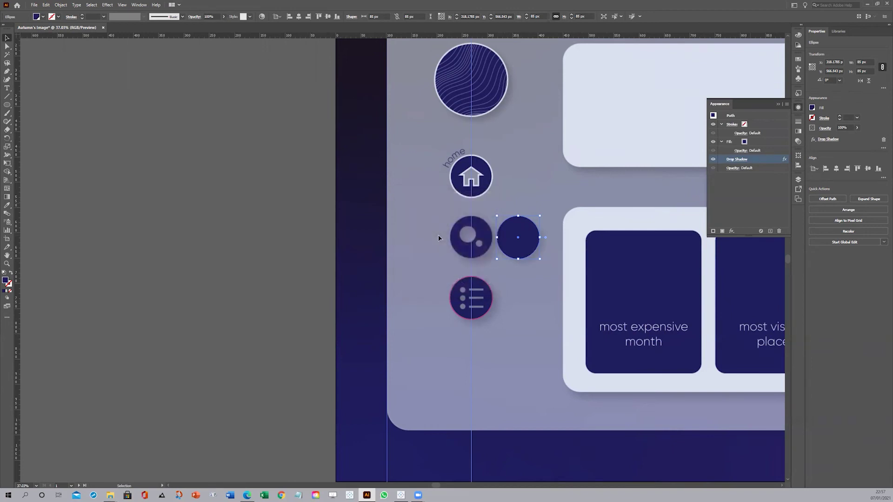
pyautogui.click(778, 105)
pyautogui.click(584, 198)
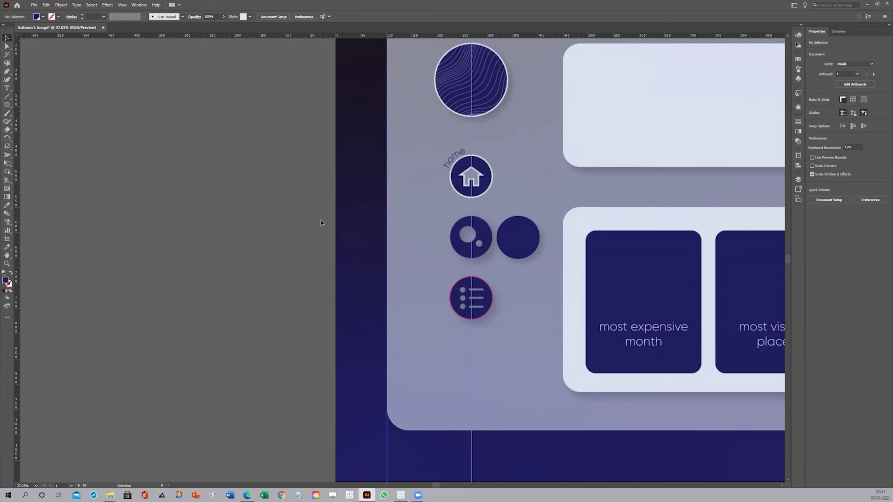
# - Draw a circle about 34 px wide over the large bubble and move it to the matching spot in the navy circle
pyautogui.press('l')
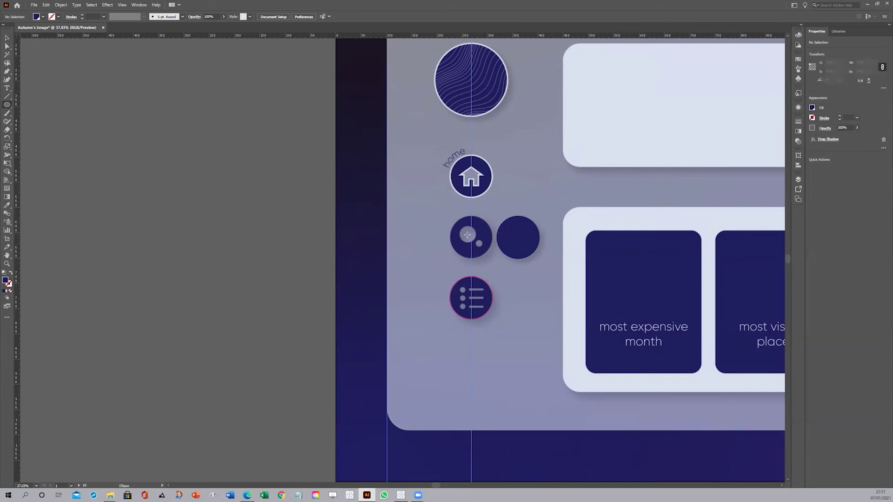
pyautogui.moveTo(468, 234); pyautogui.dragTo(464, 225)
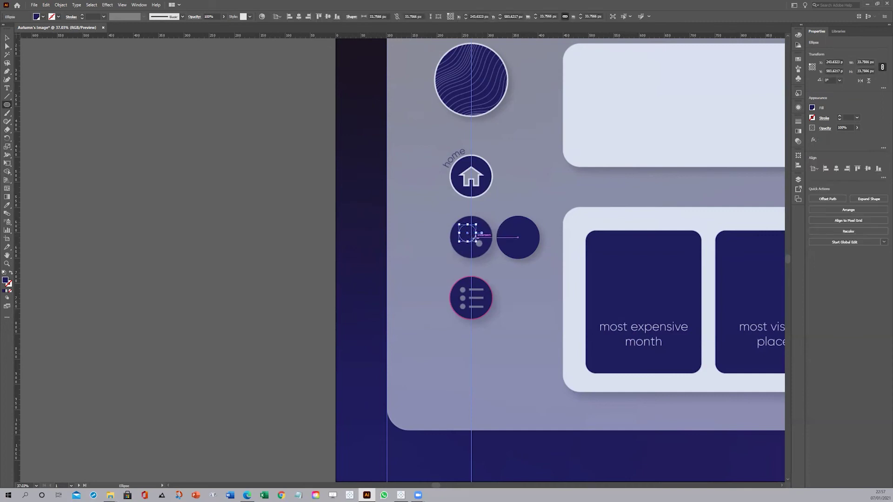
pyautogui.press('z')
pyautogui.moveTo(478, 240); pyautogui.dragTo(63, 47)
pyautogui.press('v')
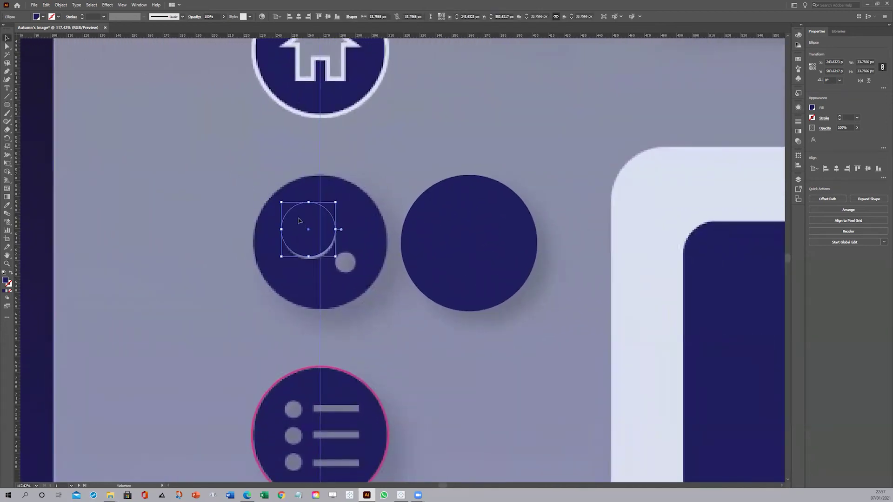
pyautogui.moveTo(292, 214); pyautogui.dragTo(443, 216)
pyautogui.press('Left')
pyautogui.press('Left')
pyautogui.press('Left')
pyautogui.press('Left')
pyautogui.press('Left')
pyautogui.press('Left')
pyautogui.press('Left')
pyautogui.press('Left')
pyautogui.press('Left')
pyautogui.press('Left')
pyautogui.press('Left')
pyautogui.press('Left')
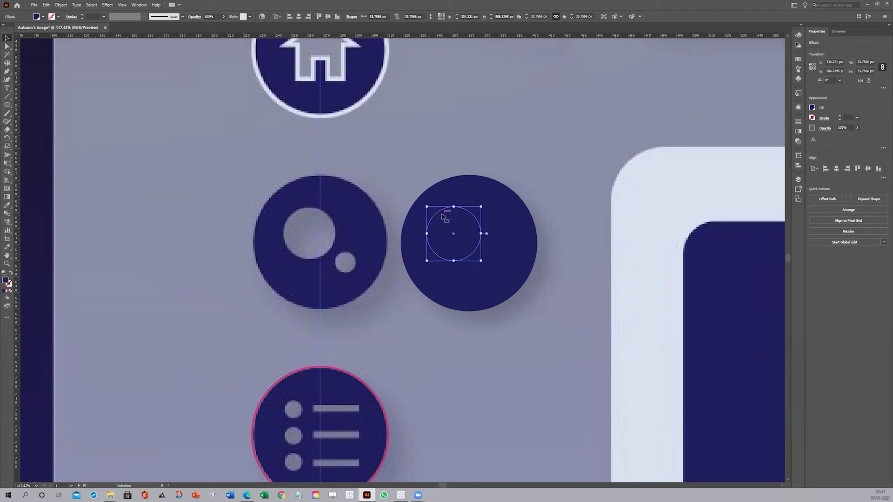
pyautogui.press('Right')
pyautogui.press('Right')
pyautogui.press('Right')
pyautogui.press('Right')
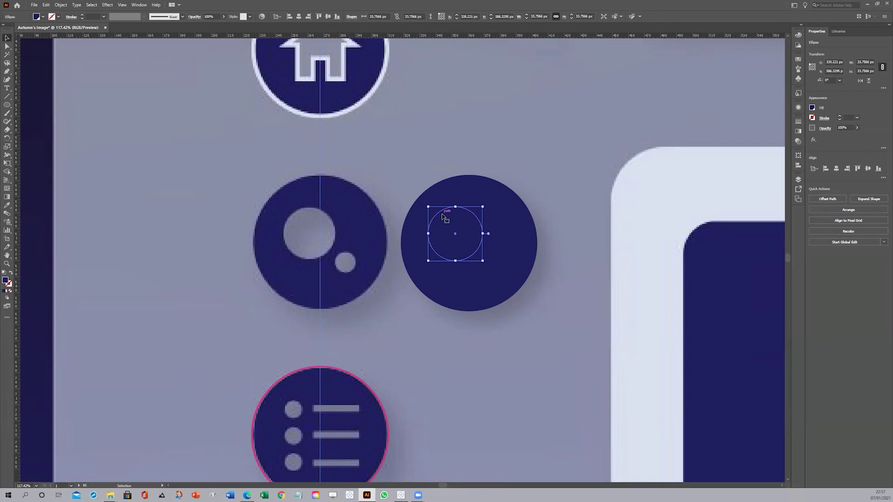
# - Cut the large bubble's circle out of the navy circle with the Shape Builder tool
pyautogui.click(799, 179)
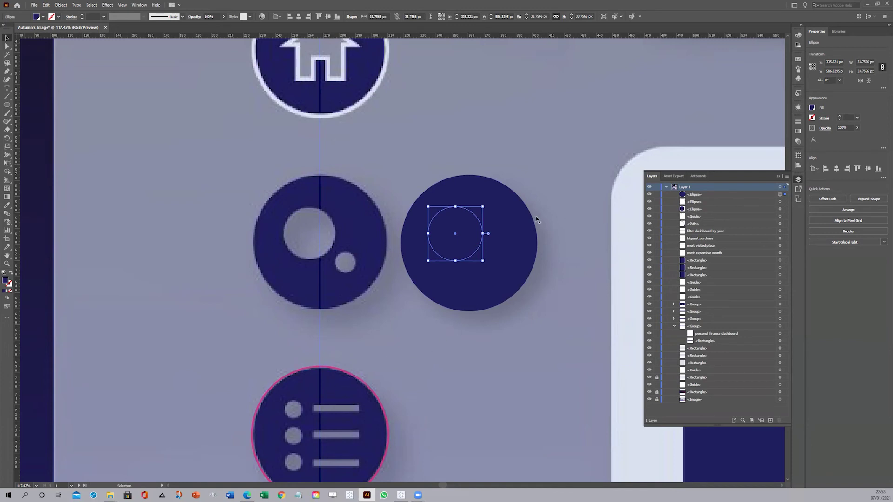
pyautogui.keyDown('shift'); pyautogui.click(525, 206); pyautogui.keyUp('shift')
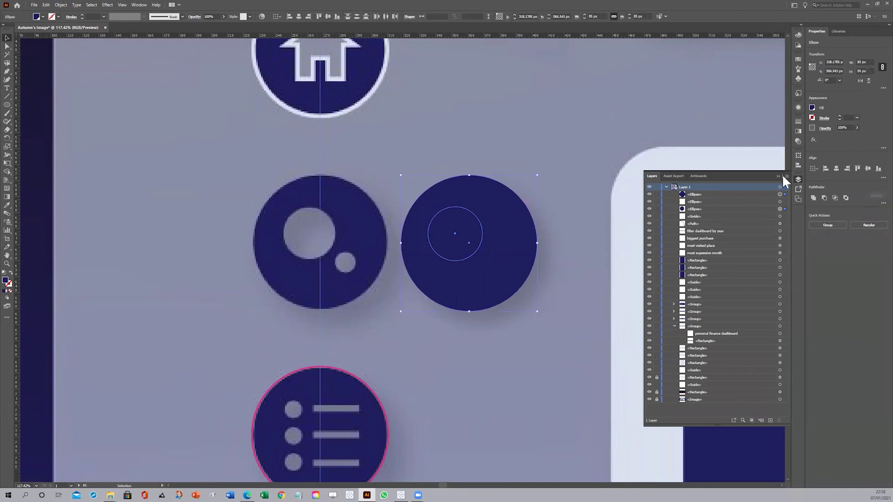
pyautogui.click(777, 176)
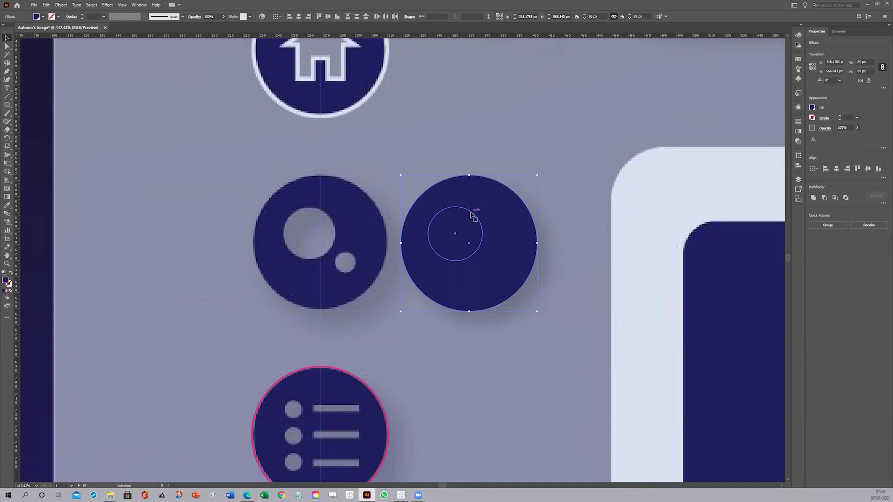
pyautogui.click(8, 172)
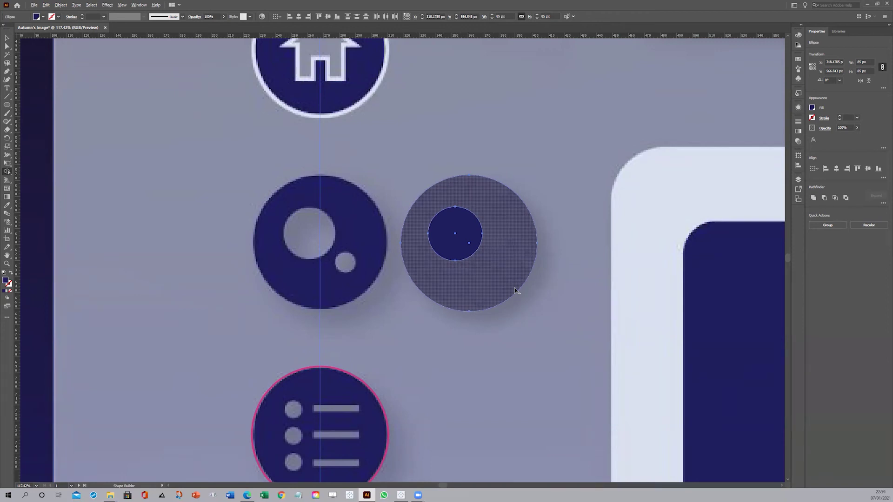
pyautogui.keyDown('alt'); pyautogui.click(457, 227); pyautogui.keyUp('alt')
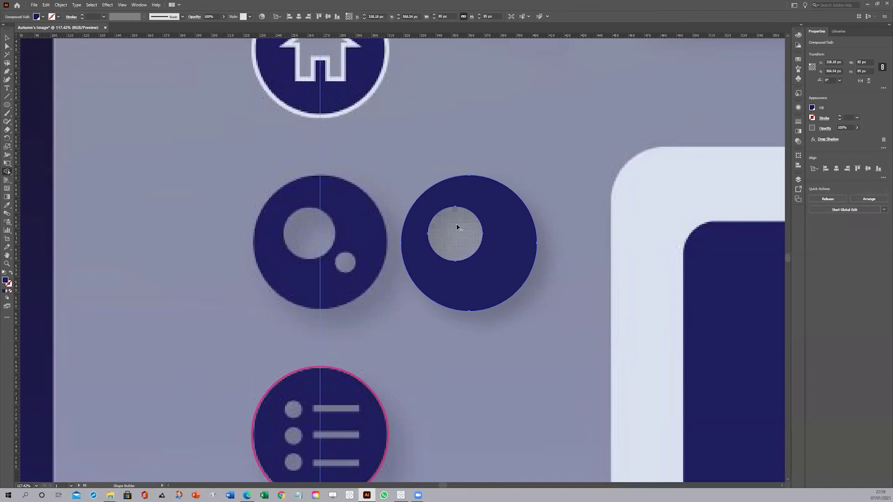
pyautogui.click(7, 38)
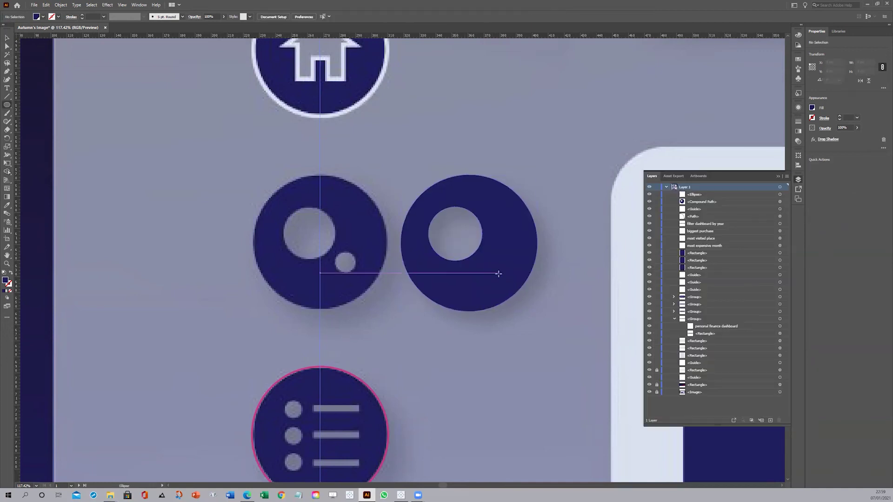
# - Cut the small bubble's traced circle out of the navy circle with Shape Builder and move the finished button down onto the second artboard
pyautogui.press('v')
pyautogui.moveTo(358, 263); pyautogui.dragTo(506, 263)
pyautogui.keyDown('shift'); pyautogui.click(469, 289); pyautogui.keyUp('shift')
pyautogui.hotkey('shift', 'm')
pyautogui.keyDown('alt'); pyautogui.click(494, 263); pyautogui.keyUp('alt')
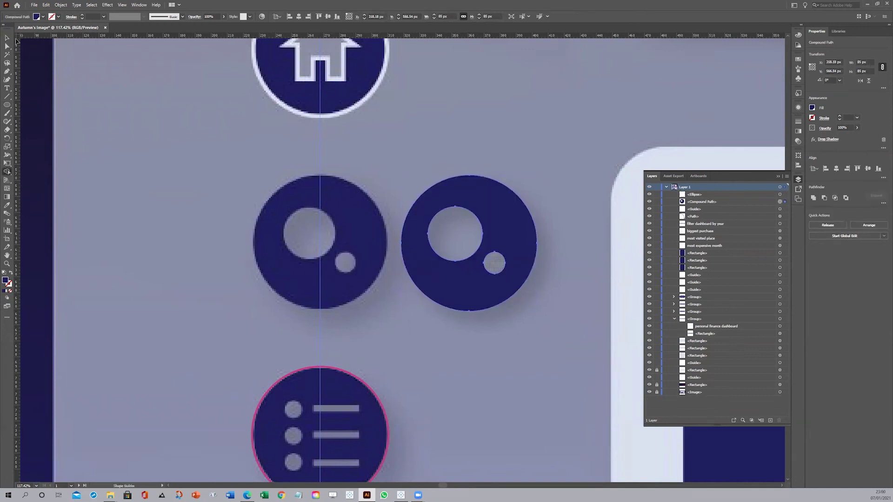
pyautogui.scroll(-6, 410, 135)
pyautogui.moveTo(411, 135); pyautogui.dragTo(394, 339)
# - Move the list icon's traced circle to the right of the icon and give it a dark navy fill without a stroke
pyautogui.press('z')
pyautogui.moveTo(391, 154); pyautogui.dragTo(507, 111)
pyautogui.press('v')
pyautogui.click(288, 256)
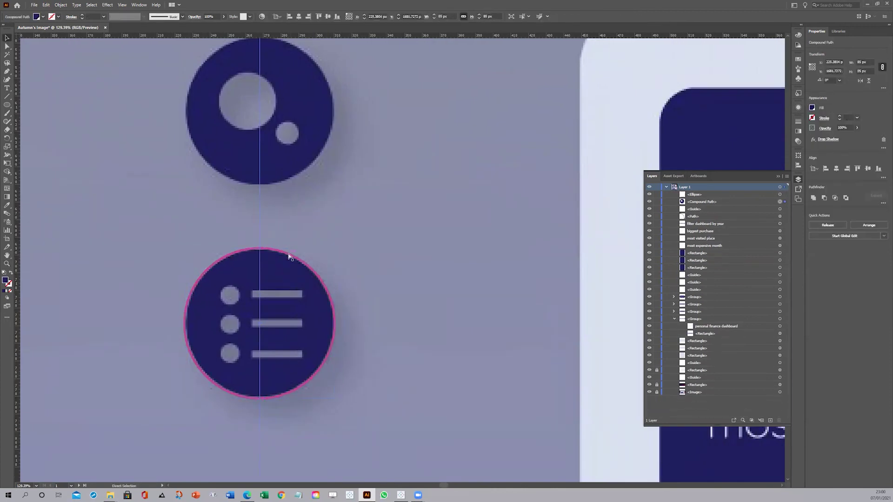
pyautogui.moveTo(288, 256); pyautogui.dragTo(471, 252)
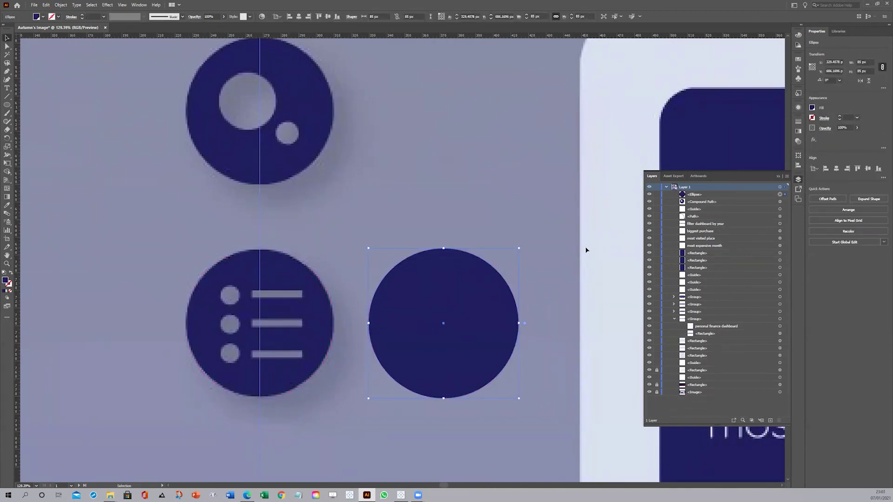
# - Draw a circle about 11 px wide over the list icon's first bullet and move it to the matching spot in the navy circle
pyautogui.click(7, 106)
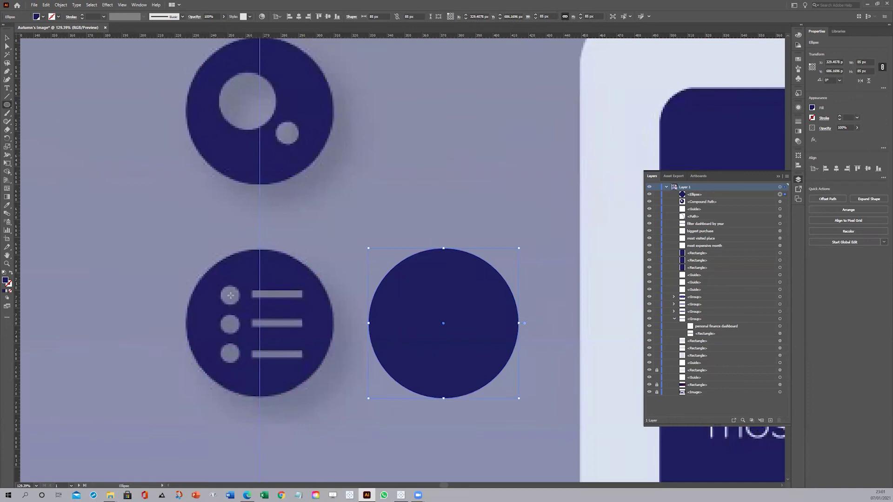
pyautogui.moveTo(230, 296); pyautogui.dragTo(221, 285)
pyautogui.click(7, 38)
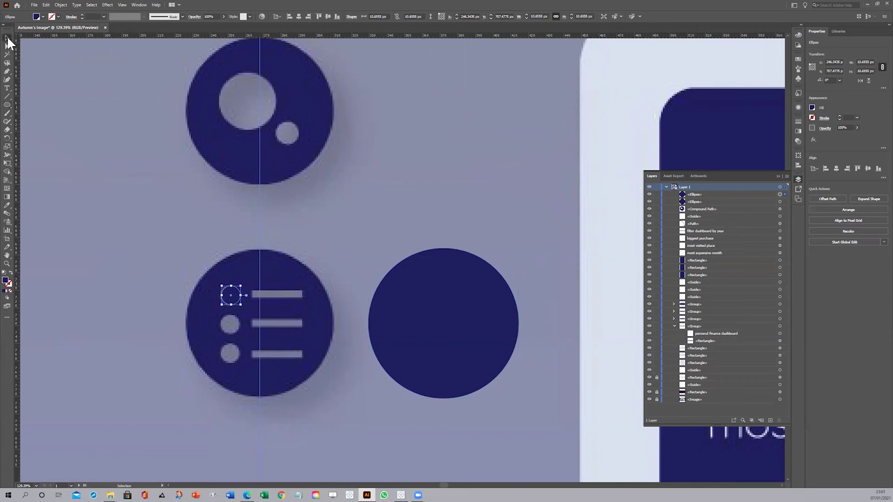
pyautogui.moveTo(234, 296); pyautogui.dragTo(411, 297)
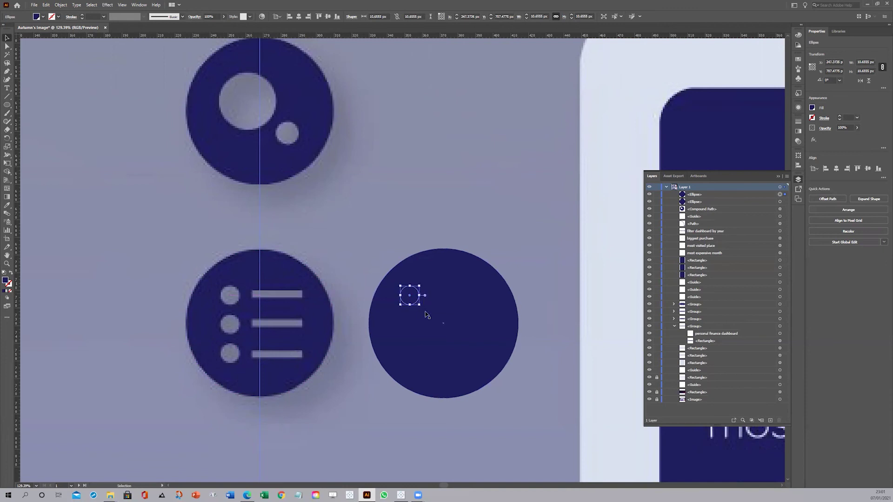
# - Subtract the bullet circle from the navy circle as a compound shape using Pathfinder's Minus Front
pyautogui.keyDown('shift'); pyautogui.click(452, 340); pyautogui.keyUp('shift')
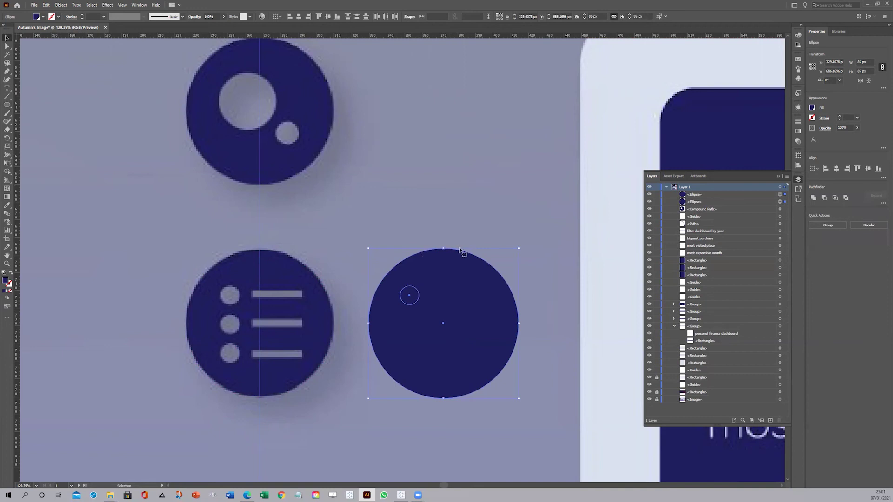
pyautogui.click(138, 5)
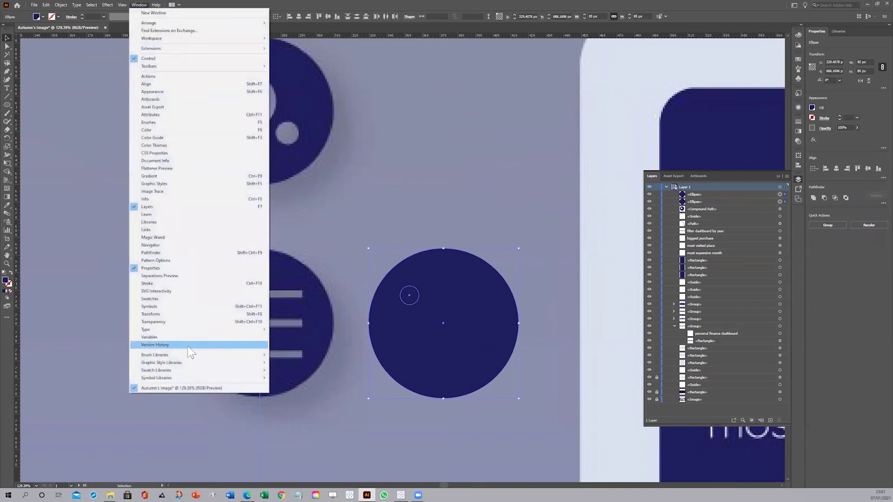
pyautogui.click(165, 253)
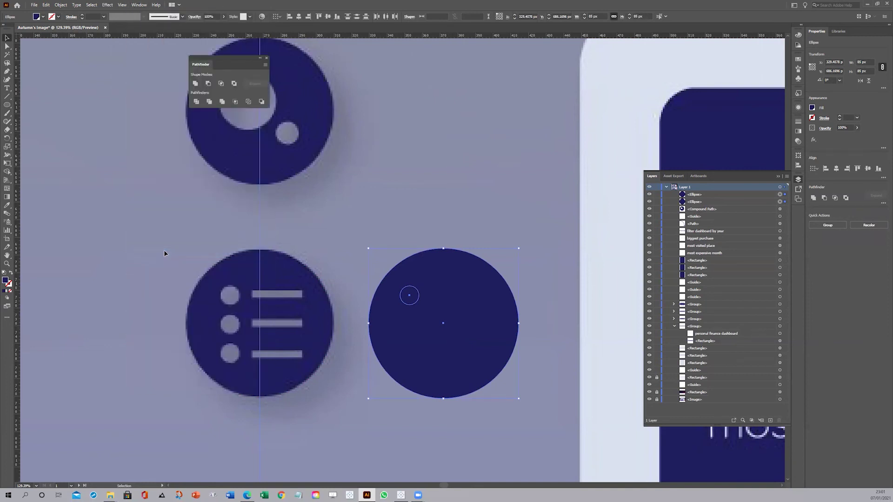
pyautogui.moveTo(235, 64); pyautogui.dragTo(515, 158)
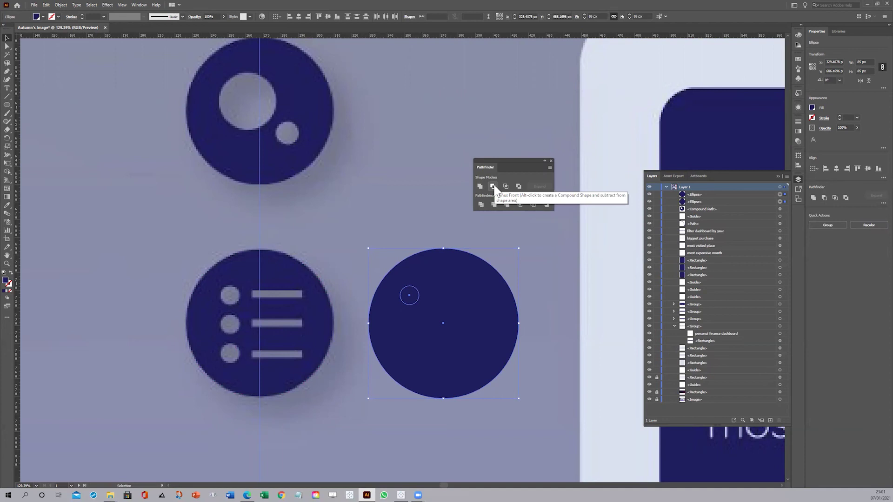
pyautogui.click(494, 187)
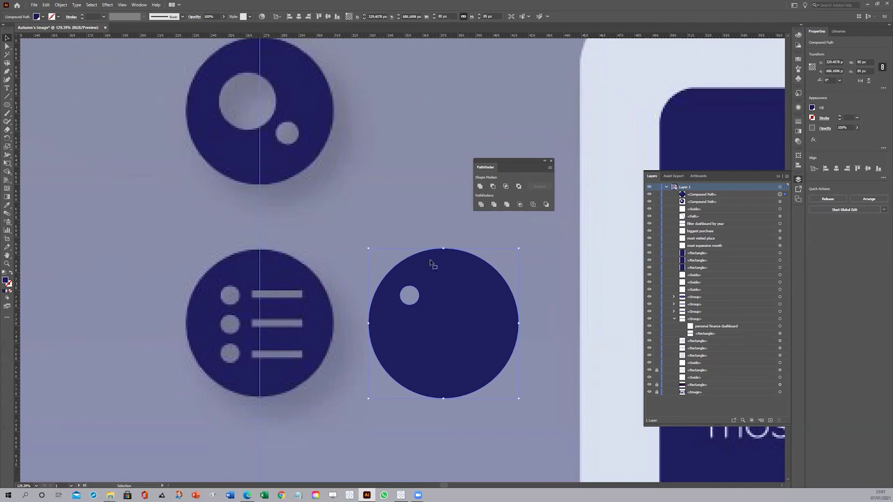
pyautogui.hotkey('ctrl', 'z')
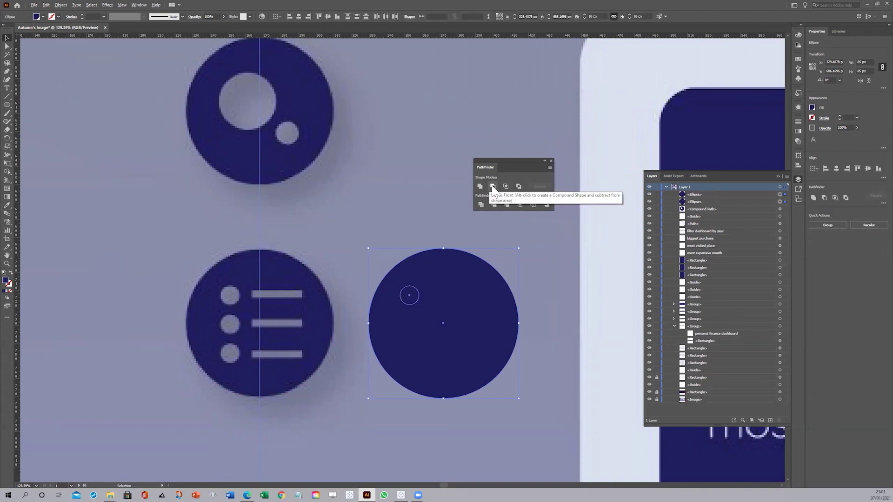
pyautogui.click(492, 186)
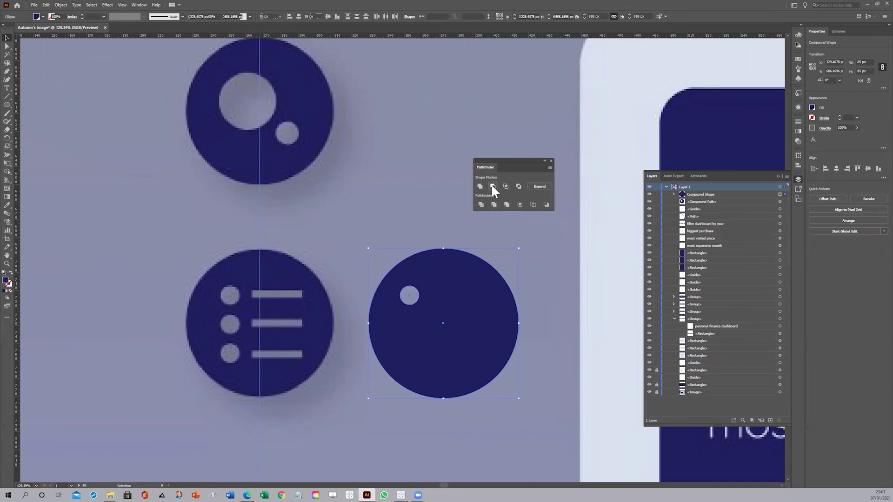
# - Isolate the list button's compound shape and select the bullet circle inside it
pyautogui.click(485, 236)
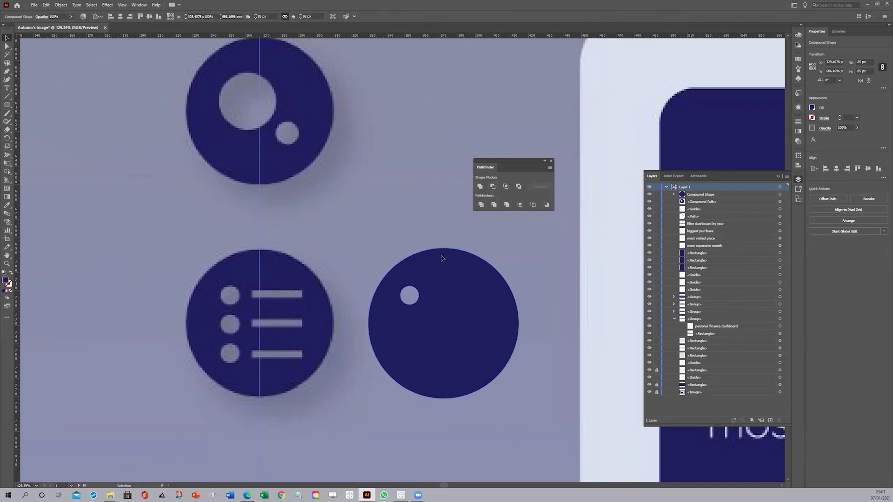
pyautogui.click(417, 292)
pyautogui.doubleClick(417, 293)
# - Try shifting the bullet cut-out within the isolated compound shape and put it back in its original spot
pyautogui.moveTo(416, 293); pyautogui.dragTo(429, 278)
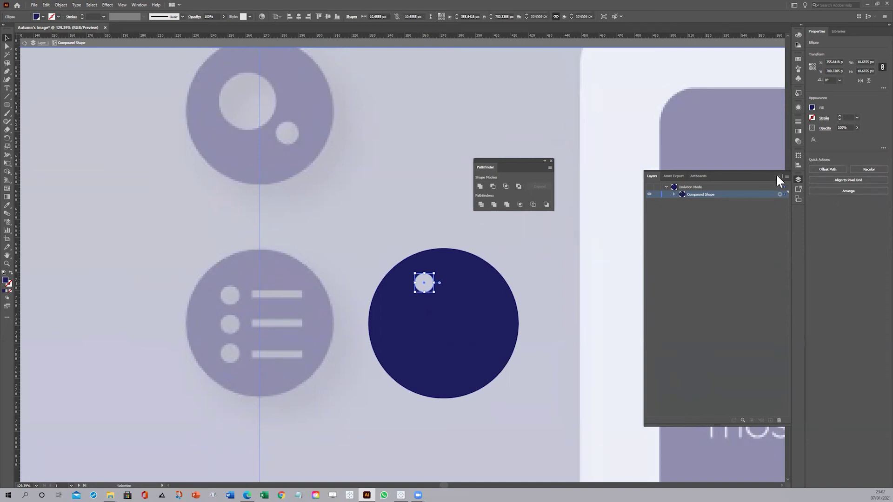
pyautogui.click(674, 194)
pyautogui.click(779, 176)
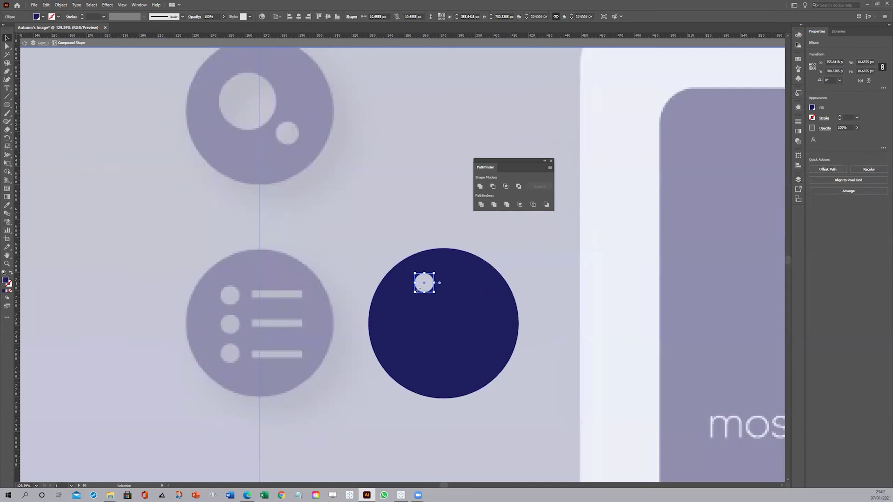
pyautogui.moveTo(421, 289); pyautogui.dragTo(406, 301)
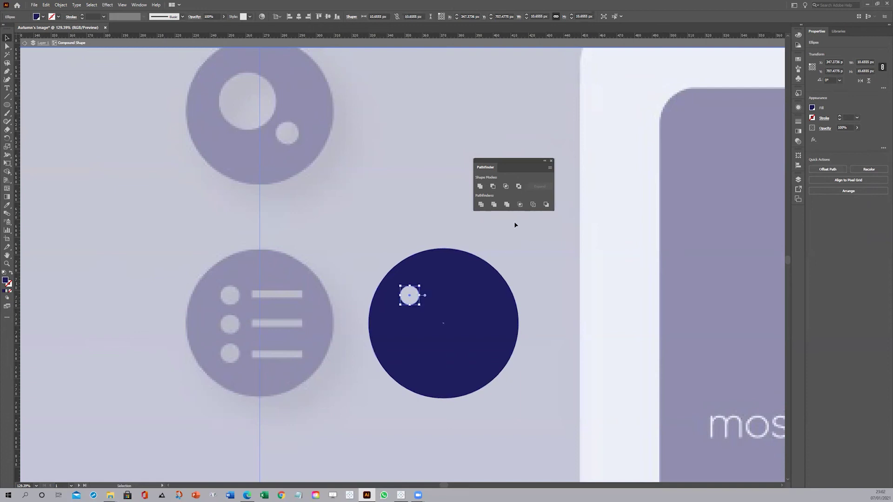
pyautogui.click(397, 239)
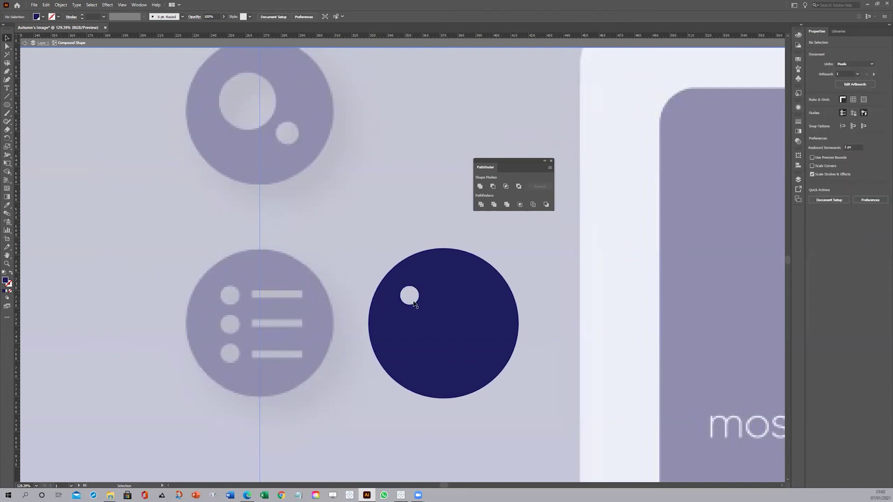
# - Duplicate the bullet circle twice straight down to form a column of three bullet cut-outs
pyautogui.click(418, 293)
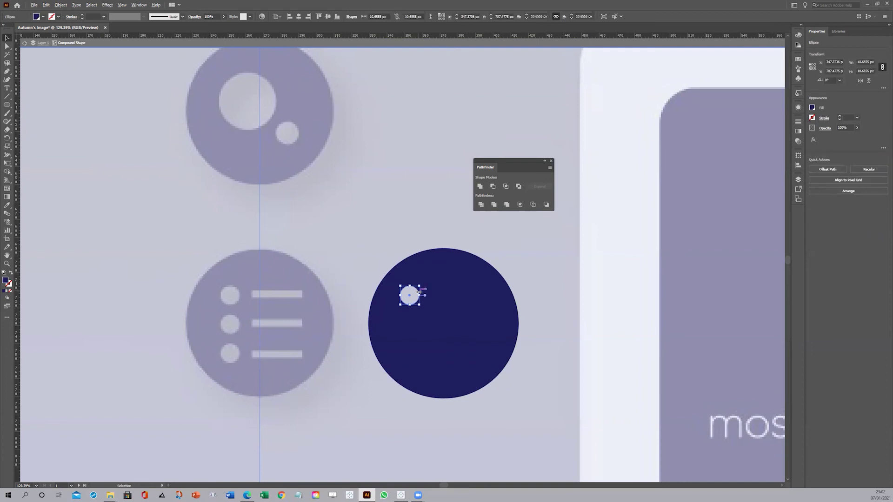
pyautogui.hotkey('ctrl', 'space')
pyautogui.moveTo(407, 299); pyautogui.dragTo(427, 347)
pyautogui.hotkey('ctrl', 'space')
pyautogui.moveTo(555, 308); pyautogui.dragTo(525, 308)
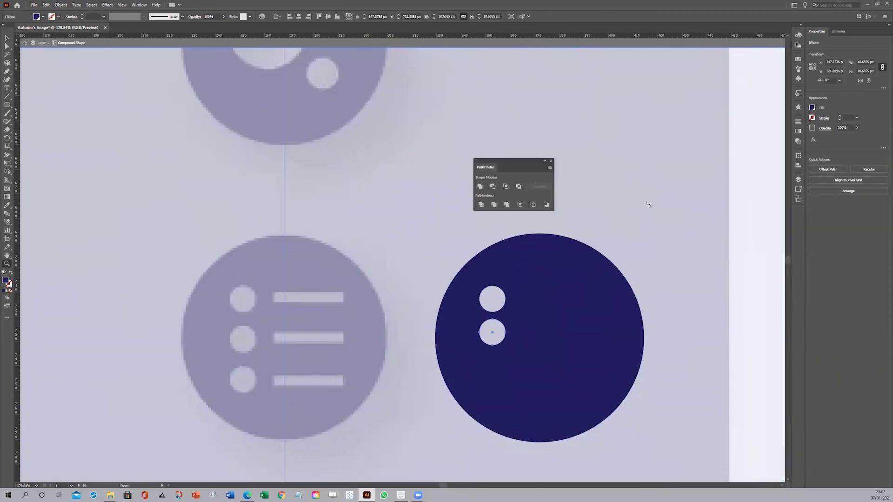
pyautogui.hotkey('ctrl', 'd')
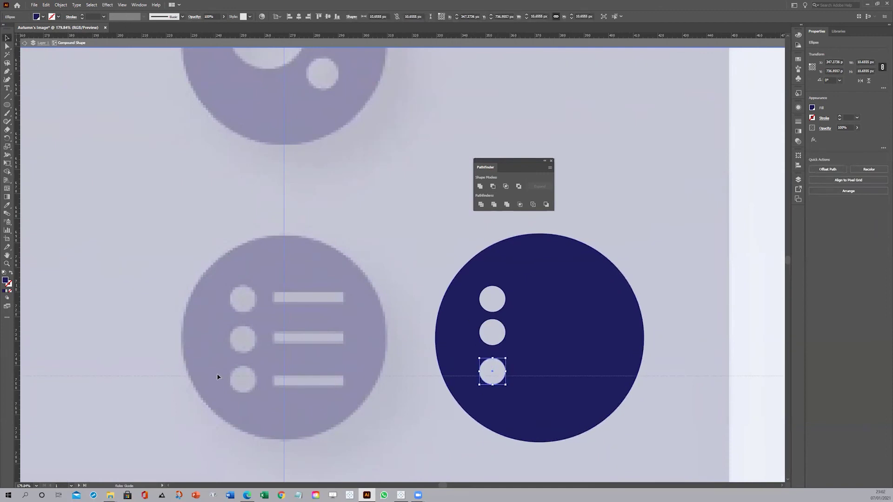
# - Space the three bullets vertically with horizontal guides to match the reference list icon, and exit isolation mode
pyautogui.click(492, 298)
pyautogui.keyDown('shift'); pyautogui.click(494, 375); pyautogui.keyUp('shift')
pyautogui.keyDown('shift'); pyautogui.click(492, 332); pyautogui.keyUp('shift')
pyautogui.click(358, 15)
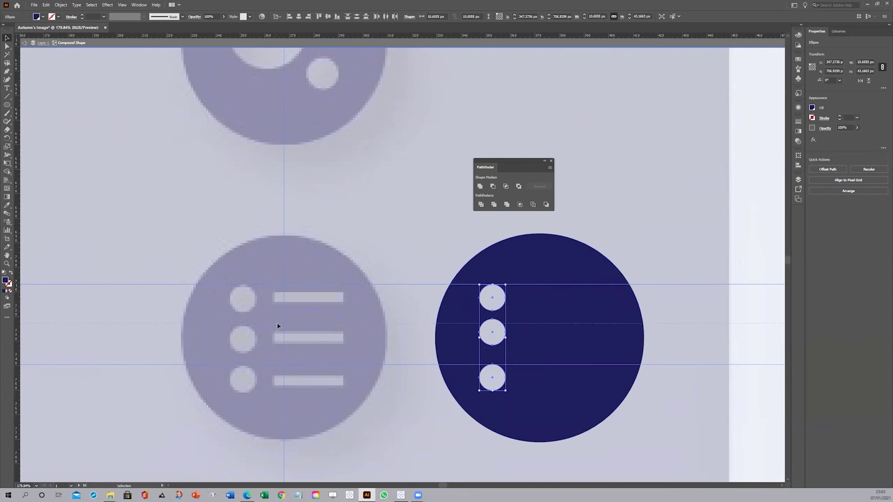
pyautogui.click(705, 347)
pyautogui.press('Escape')
# - Close the Pathfinder panel and hide the guides
pyautogui.press('z')
pyautogui.keyDown('alt'); pyautogui.click(421, 282); pyautogui.keyUp('alt')
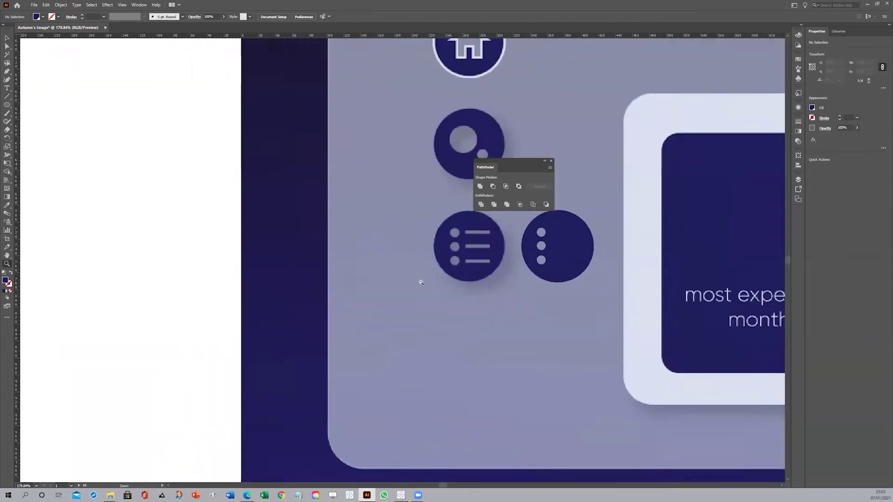
pyautogui.keyDown('alt'); pyautogui.click(421, 282); pyautogui.keyUp('alt')
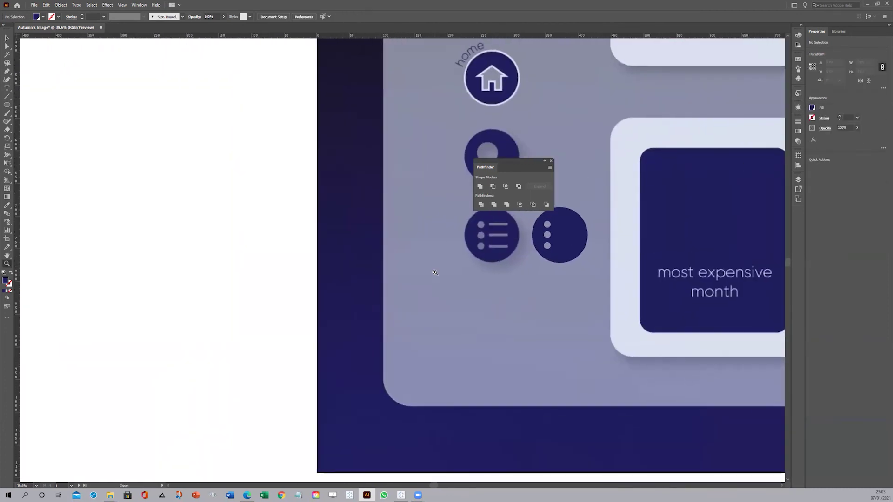
pyautogui.click(551, 161)
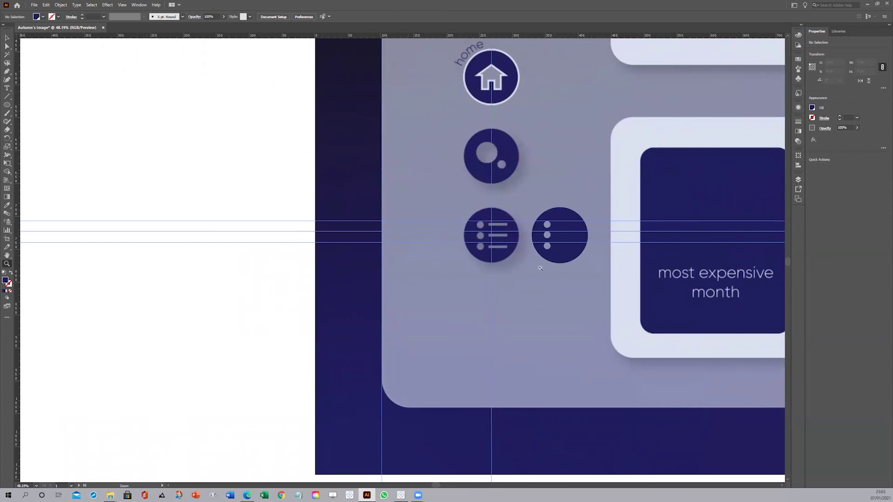
pyautogui.moveTo(576, 295); pyautogui.dragTo(425, 325)
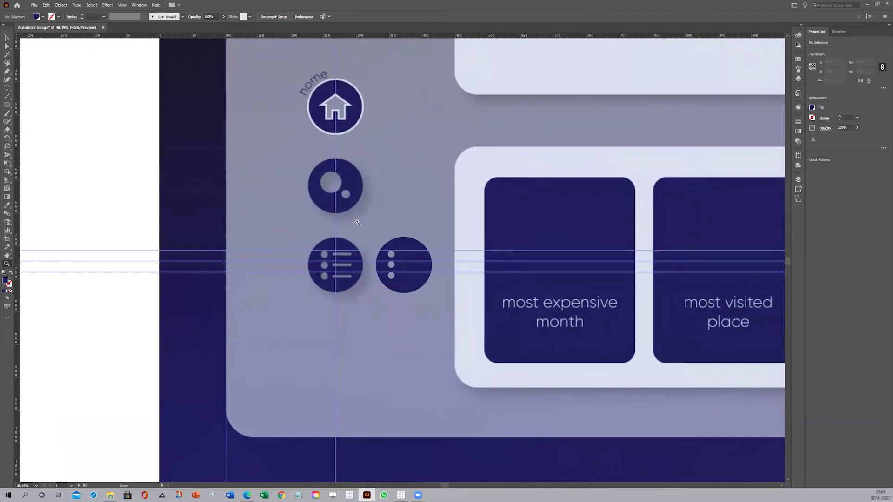
pyautogui.click(7, 38)
pyautogui.hotkey('ctrl', ';')
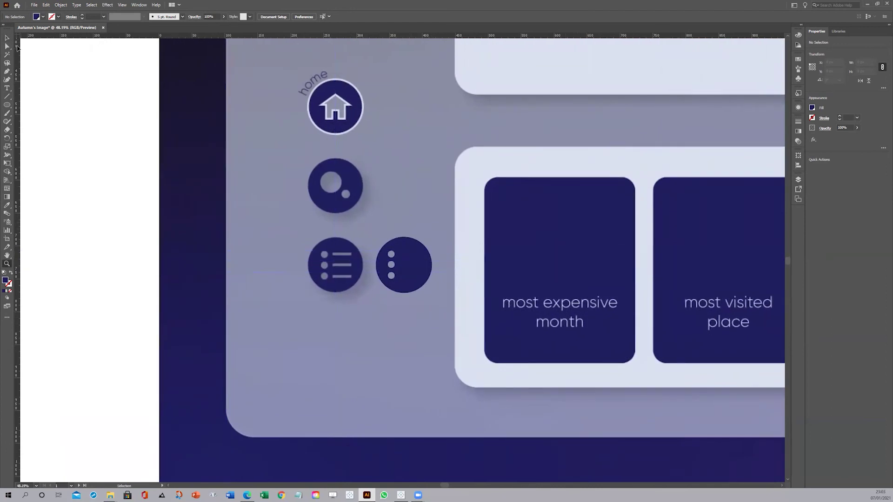
pyautogui.press('z')
pyautogui.click(7, 37)
# - Delete the three guides stored inside the list button's compound shape
pyautogui.click(393, 252)
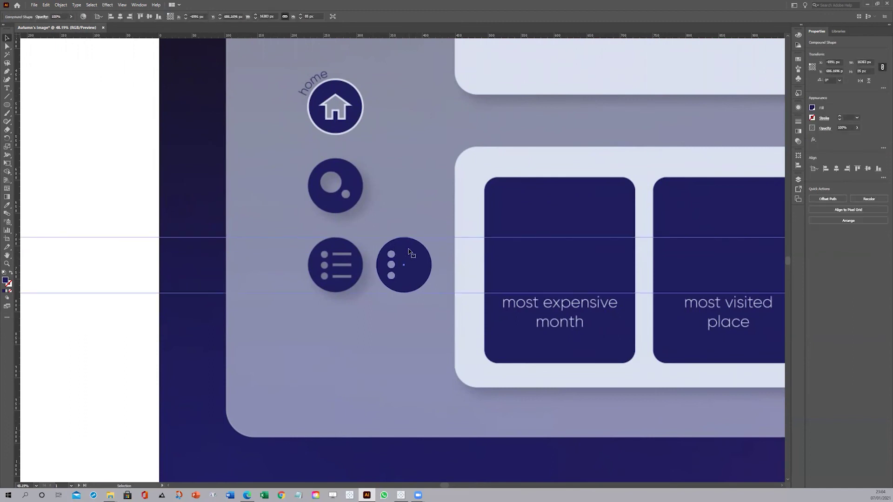
pyautogui.click(799, 179)
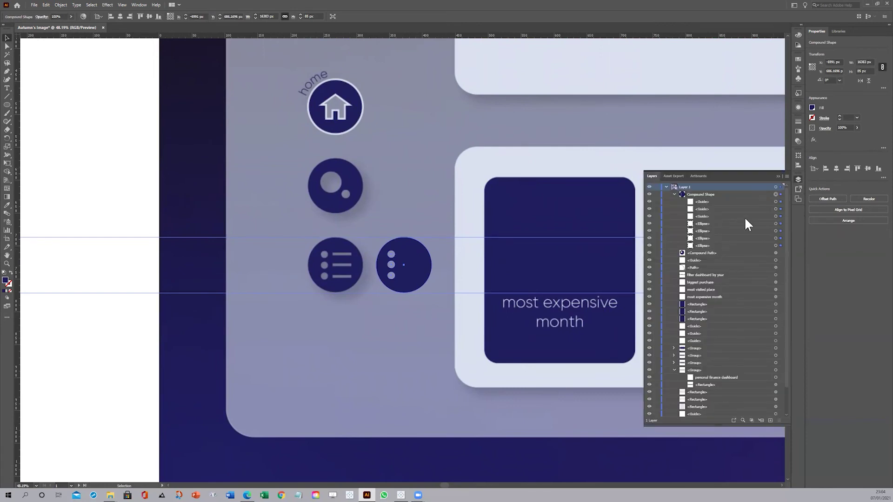
pyautogui.click(781, 217)
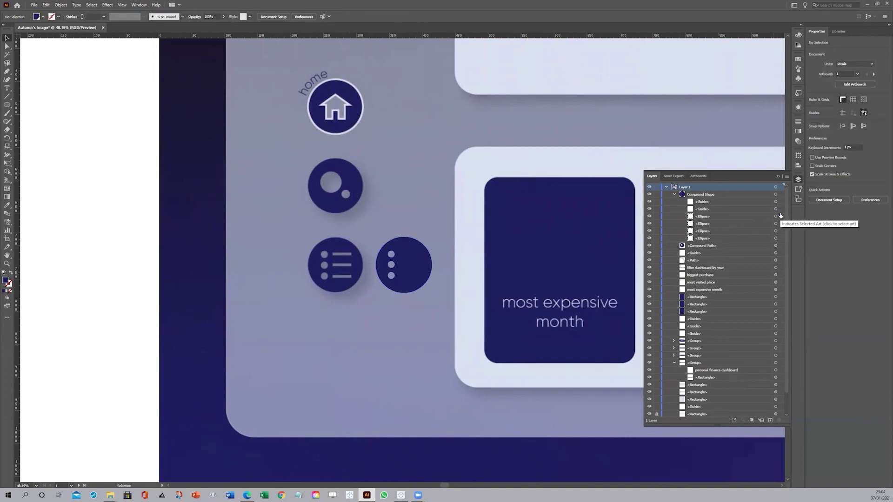
pyautogui.press('Delete')
pyautogui.press('Delete')
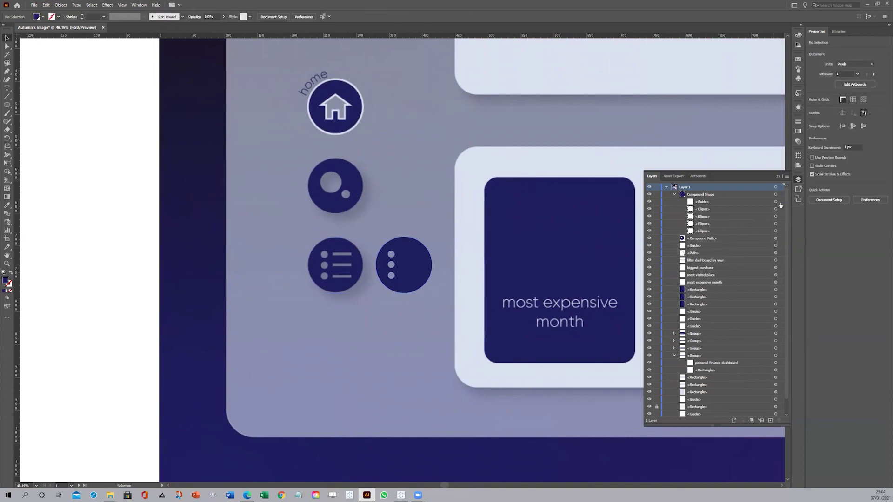
pyautogui.click(777, 172)
pyautogui.click(417, 242)
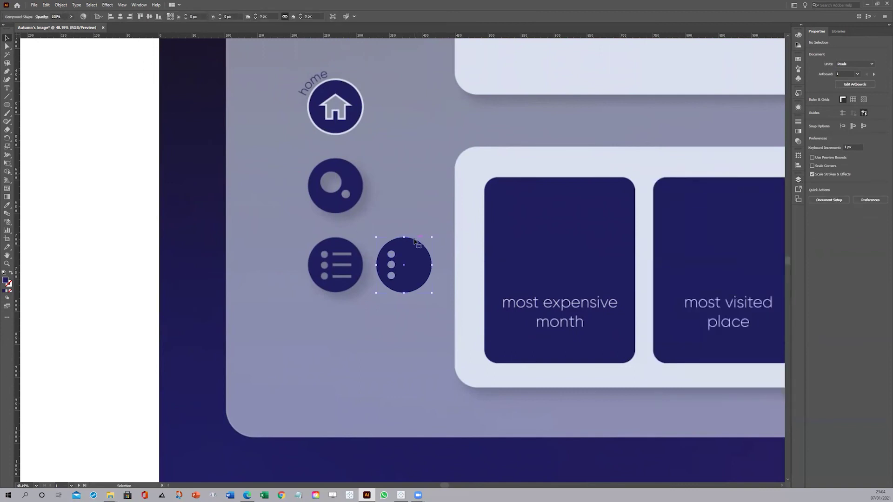
# - Draw a horizontal rectangle about 32 by 5 px beside the first bullet in the navy circle
pyautogui.moveTo(421, 247); pyautogui.dragTo(541, 188)
pyautogui.press('z')
pyautogui.press('v')
pyautogui.moveTo(10, 108); pyautogui.dragTo(29, 106)
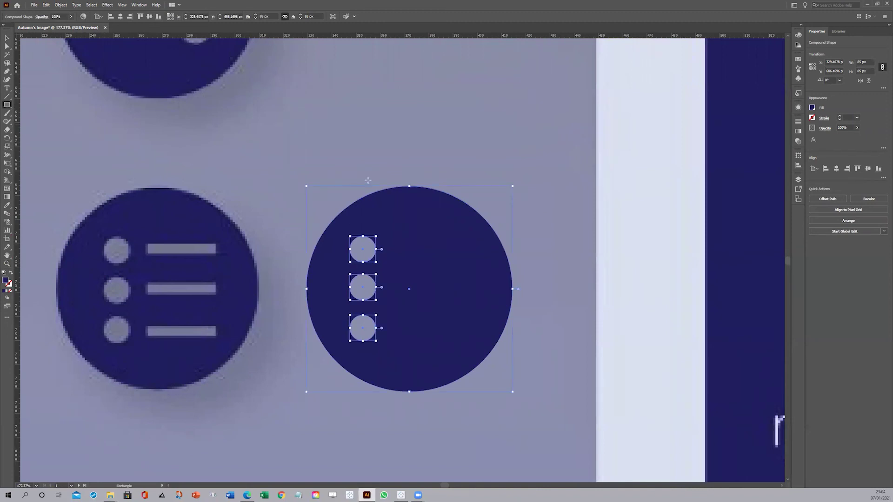
pyautogui.moveTo(397, 241); pyautogui.dragTo(475, 253)
# - Subtract the bar rectangle from the navy circle as a compound shape using Pathfinder's Minus Front
pyautogui.press('v')
pyautogui.keyDown('shift'); pyautogui.click(459, 201); pyautogui.keyUp('shift')
pyautogui.click(883, 203)
pyautogui.click(826, 223)
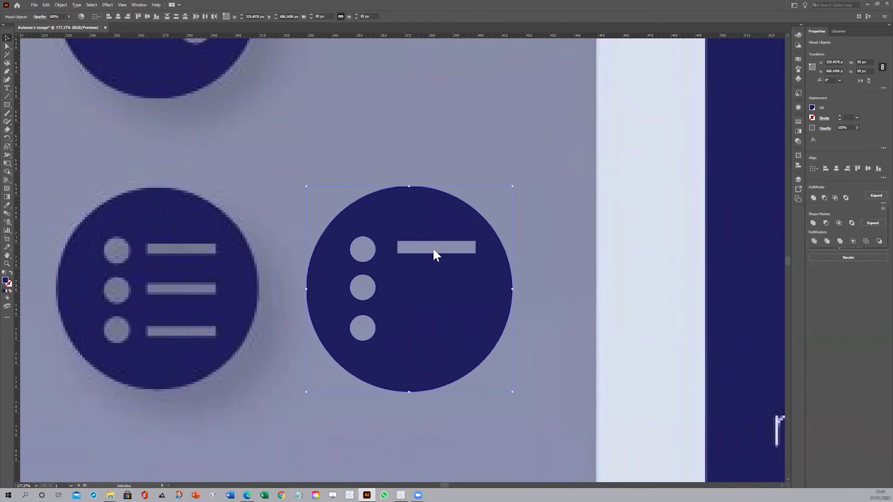
# - Isolate the compound shape, duplicate the bar cut-out twice downward beside the other two bullets, and exit isolation
pyautogui.doubleClick(433, 247)
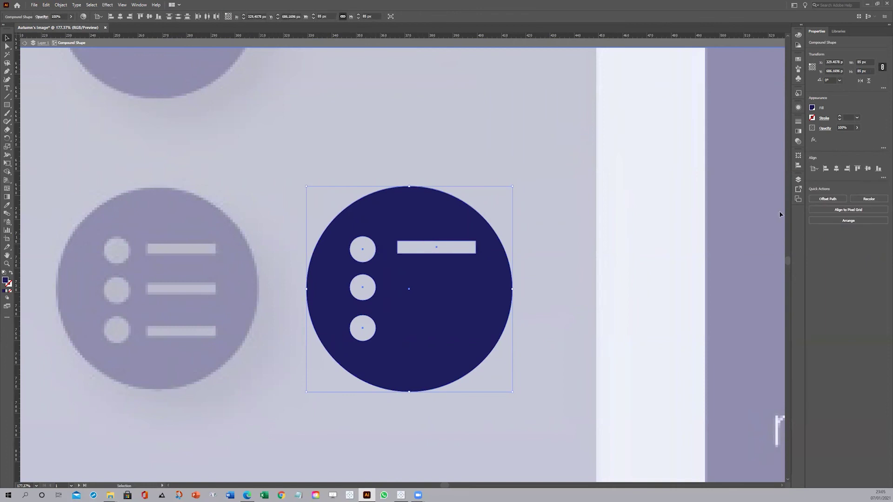
pyautogui.click(798, 180)
pyautogui.click(682, 209)
pyautogui.click(784, 202)
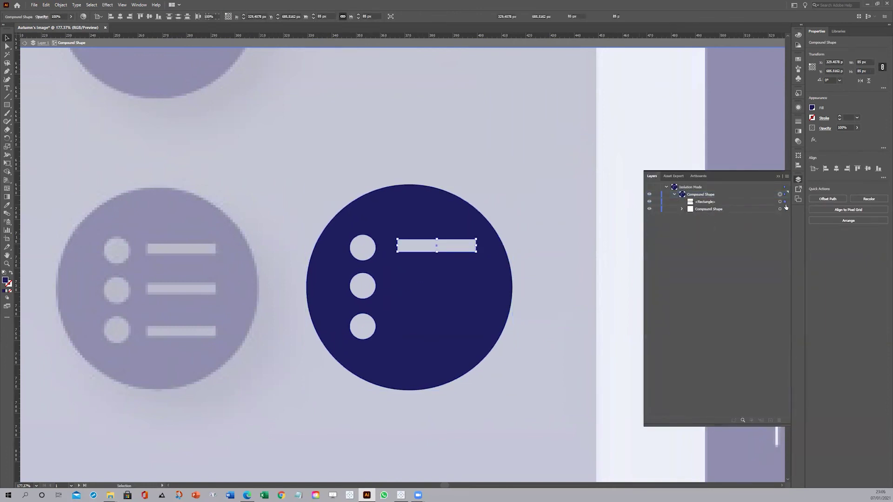
pyautogui.scroll(3, 435, 244)
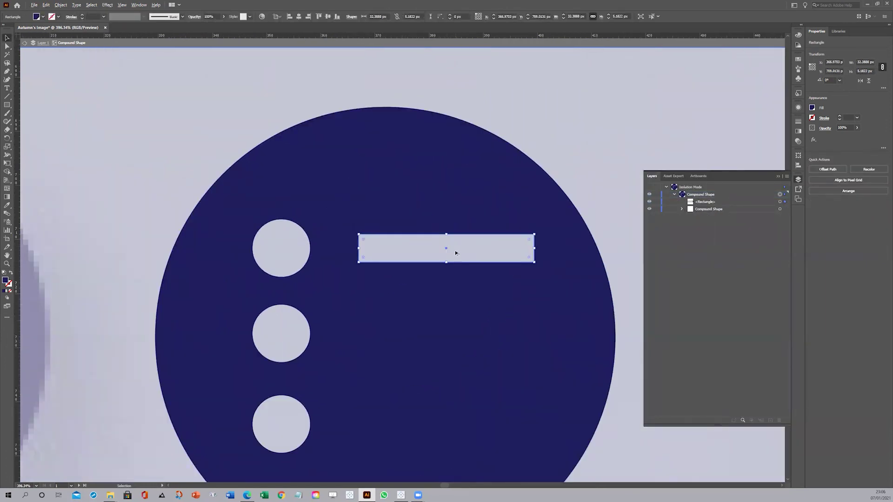
pyautogui.moveTo(454, 252); pyautogui.dragTo(448, 335)
pyautogui.hotkey('ctrl', 'd')
pyautogui.scroll(-6, 522, 123)
pyautogui.press('Escape')
# - Apply a Drop Shadow effect to the list button and move it onto the second artboard below the bubble button
pyautogui.click(108, 5)
pyautogui.moveTo(186, 175)
pyautogui.click(289, 177)
pyautogui.click(442, 281)
pyautogui.scroll(-6, 445, 257)
pyautogui.moveTo(507, 191); pyautogui.dragTo(500, 416)
pyautogui.hotkey('ctrl', 'shift', 'a')
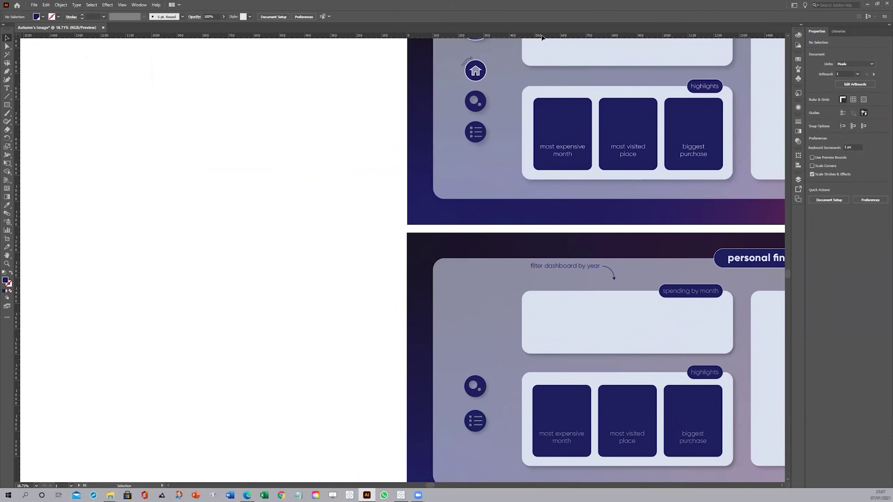
# - Draw a navy circle about 85 px wide over the home icon and move it to the icon's right
pyautogui.scroll(5, 476, 81)
pyautogui.moveTo(7, 105); pyautogui.dragTo(33, 122)
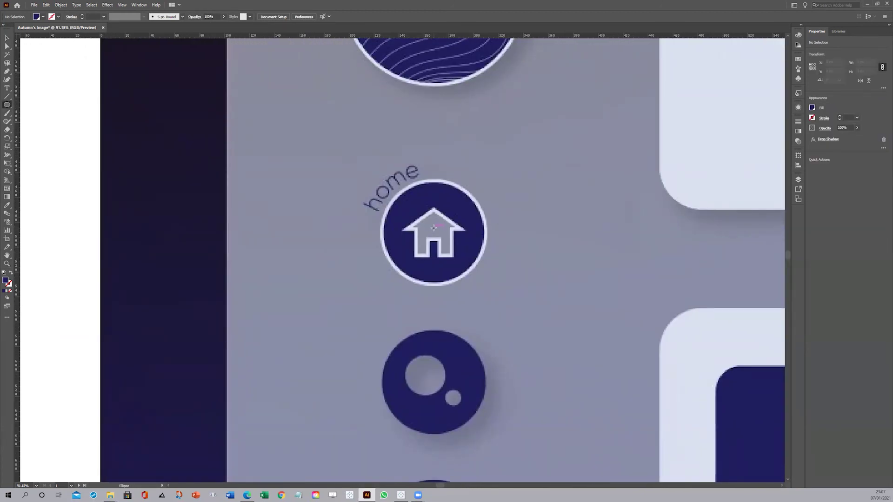
pyautogui.moveTo(434, 230); pyautogui.dragTo(470, 199)
pyautogui.press('v')
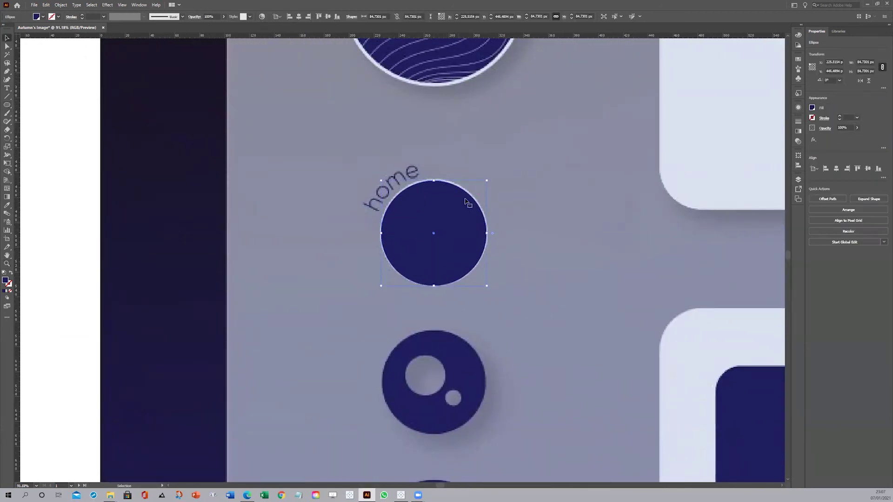
pyautogui.moveTo(461, 233); pyautogui.dragTo(607, 233)
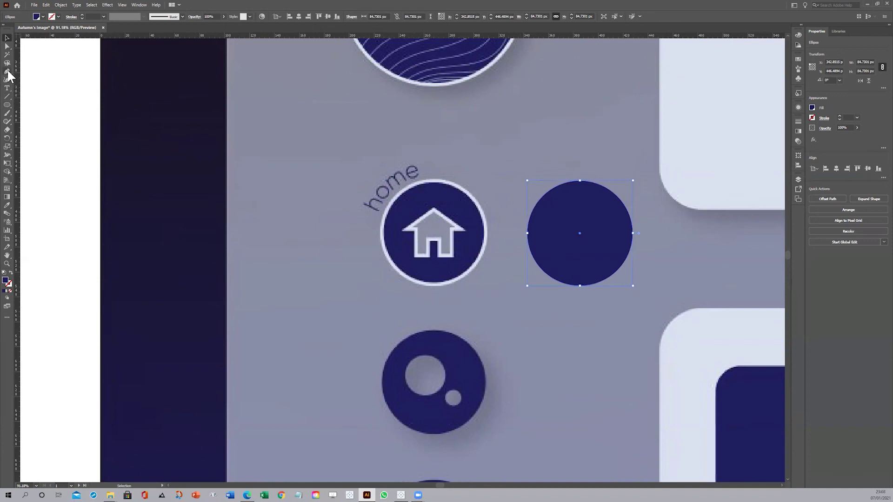
# - Trace the left half of the home icon's house with the Pen tool, from the roof peak down to the doorway's top centre
pyautogui.moveTo(7, 71); pyautogui.dragTo(28, 85)
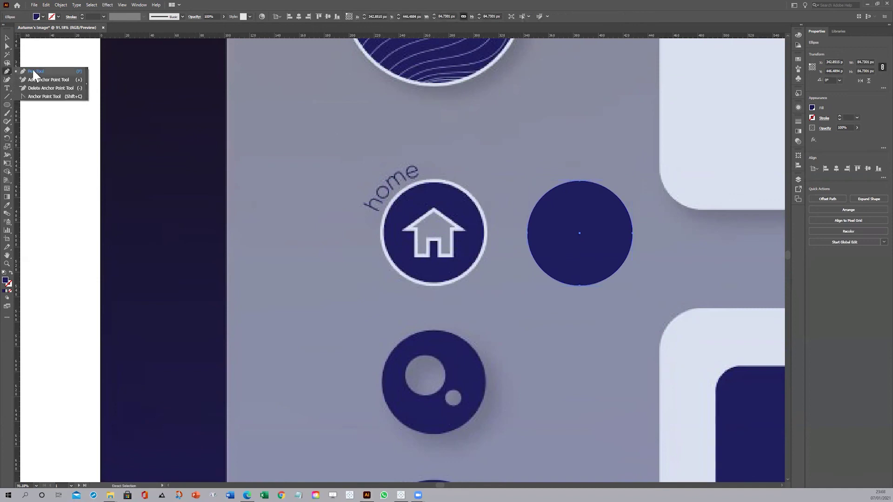
pyautogui.click(34, 73)
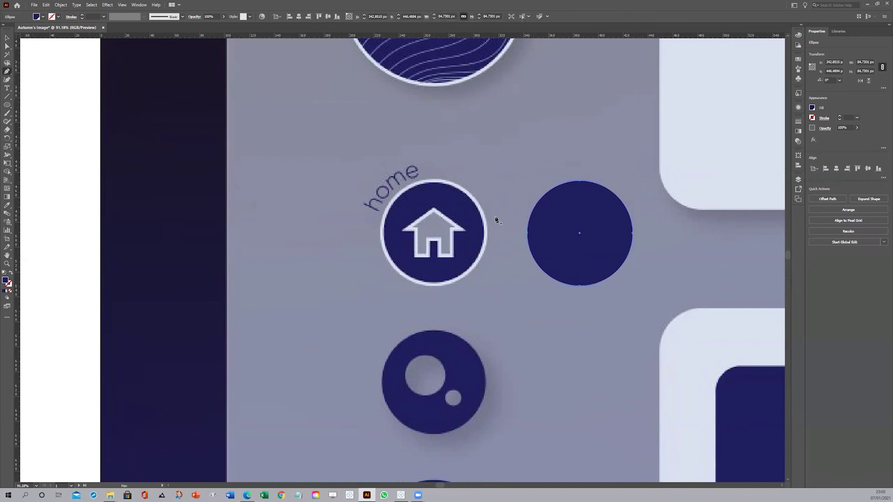
pyautogui.click(434, 213)
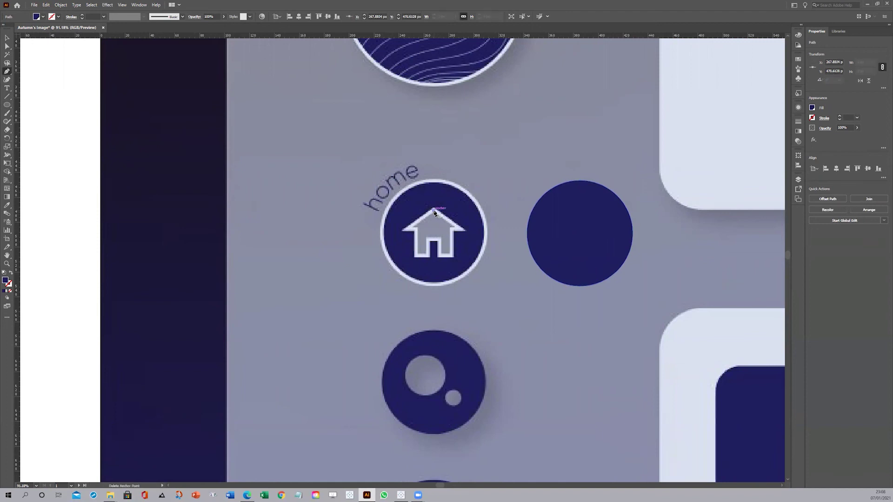
pyautogui.click(407, 231)
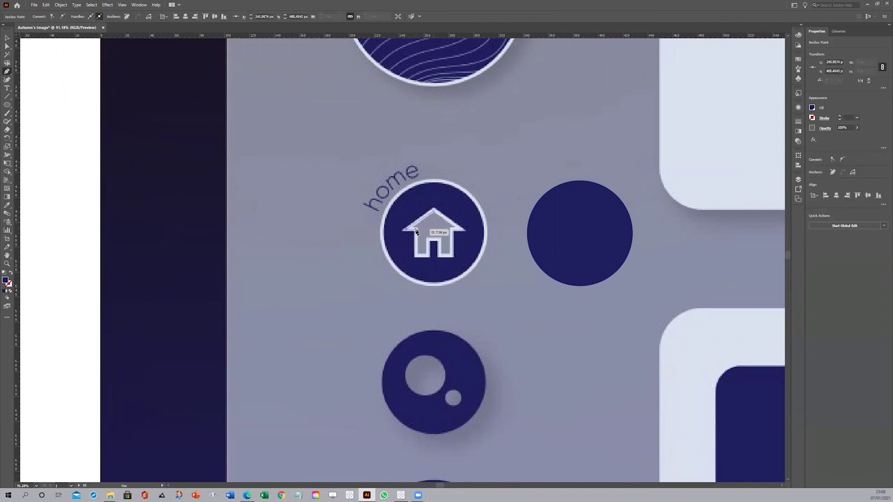
pyautogui.click(417, 232)
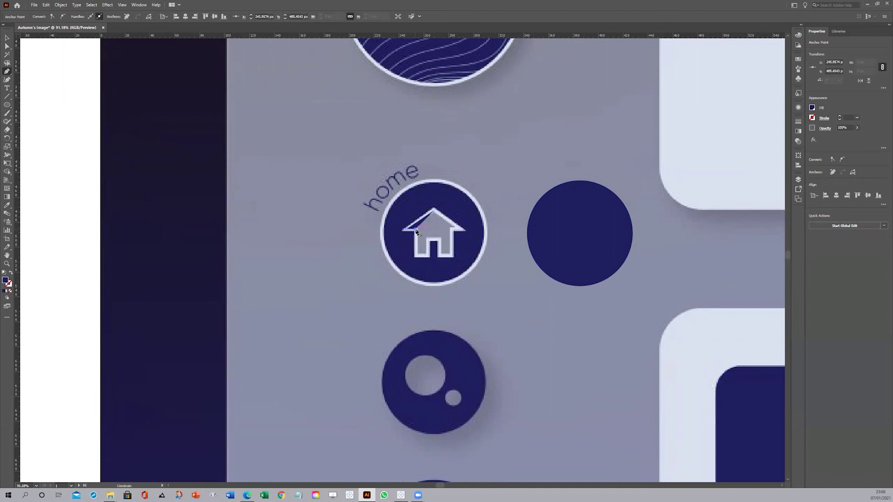
pyautogui.click(417, 256)
pyautogui.keyDown('shift'); pyautogui.click(429, 257); pyautogui.keyUp('shift')
pyautogui.press('shift')
pyautogui.click(433, 241)
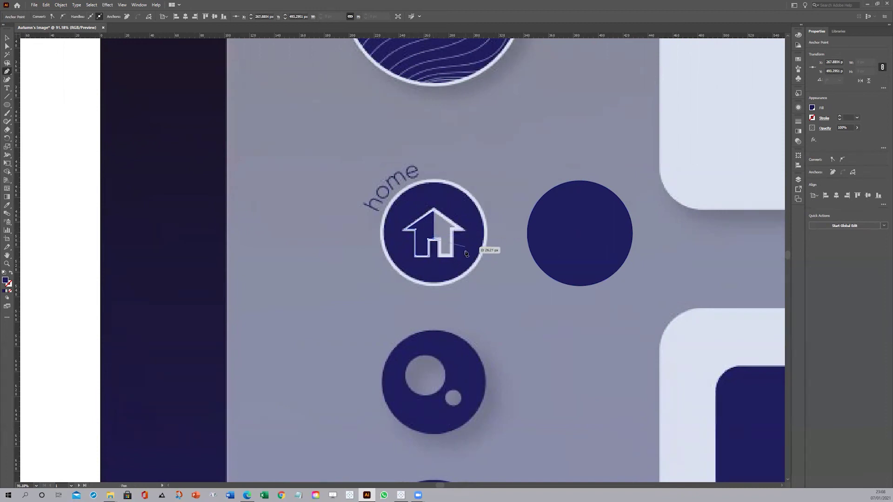
pyautogui.press('z')
pyautogui.moveTo(411, 225); pyautogui.dragTo(631, 135)
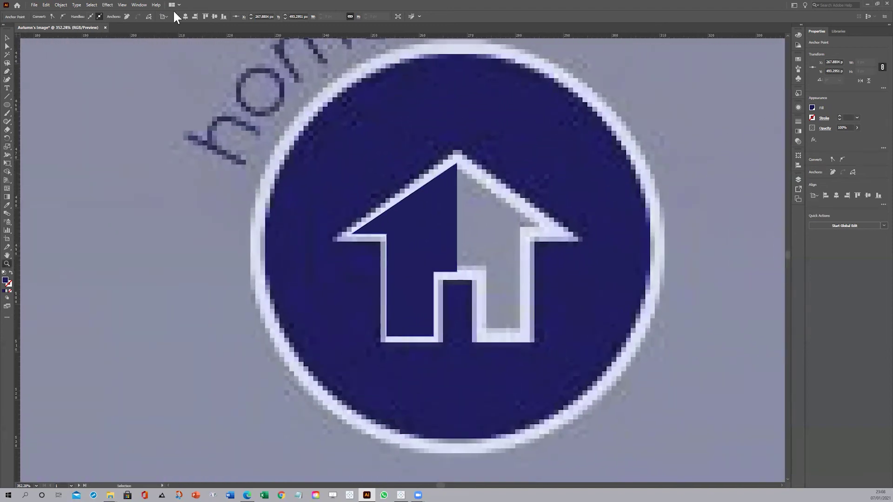
# - Remove the fill from the half-house path and give it a 1 pt pink stroke
pyautogui.click(431, 172)
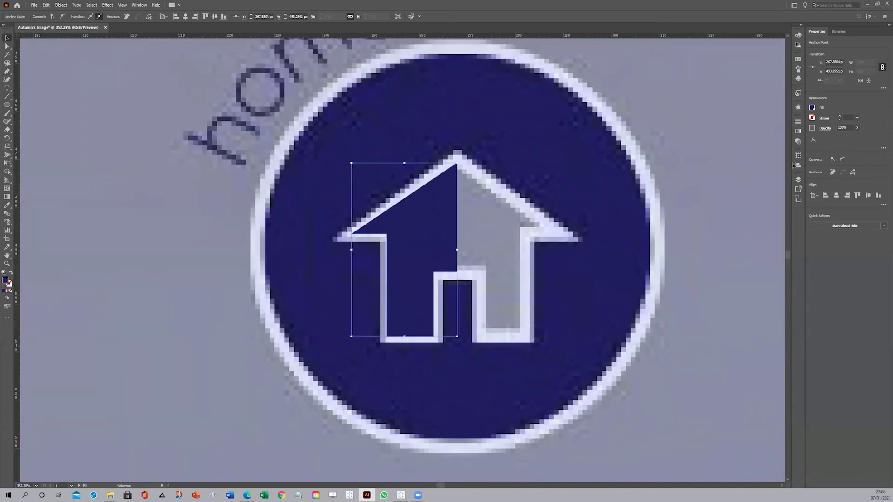
pyautogui.click(813, 108)
pyautogui.click(738, 134)
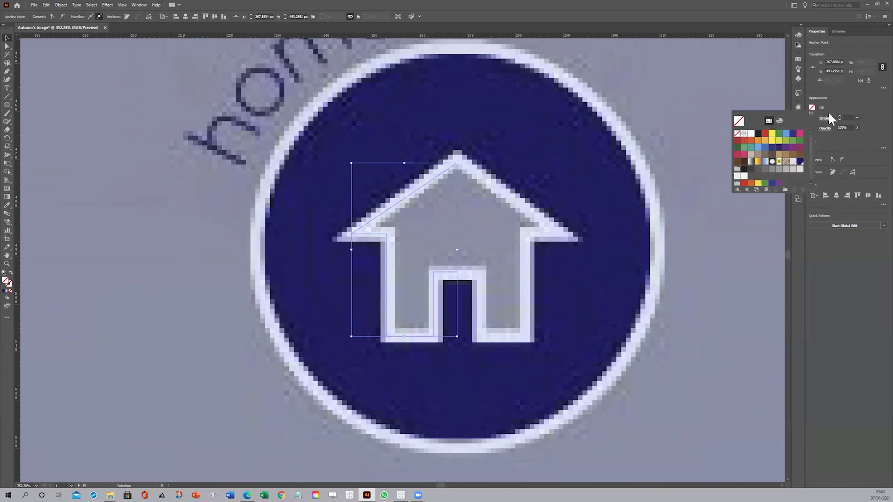
pyautogui.click(812, 118)
pyautogui.click(779, 142)
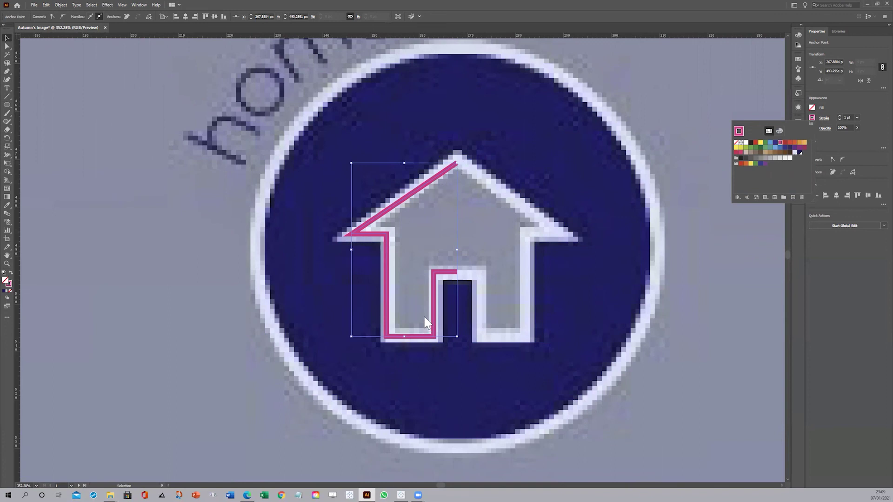
# - Try to reflect a copy of the half-house path across the vertical axis, and undo it
pyautogui.click(446, 175)
pyautogui.rightClick(445, 174)
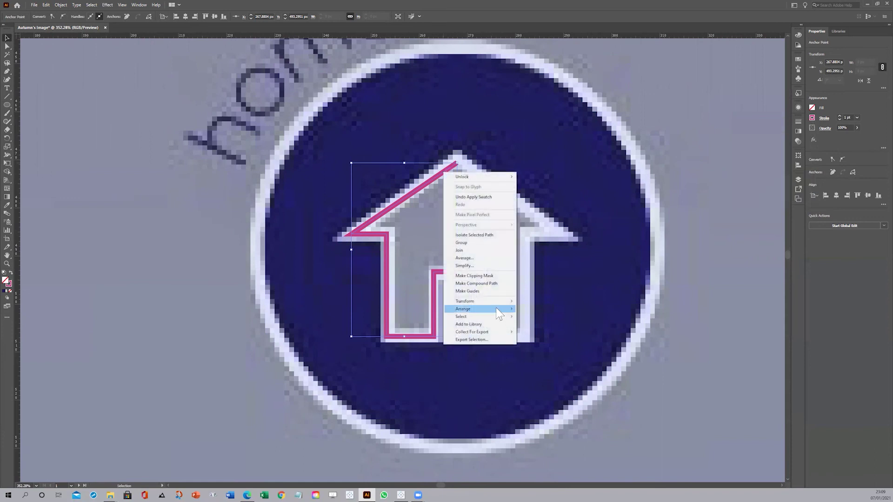
pyautogui.moveTo(499, 301)
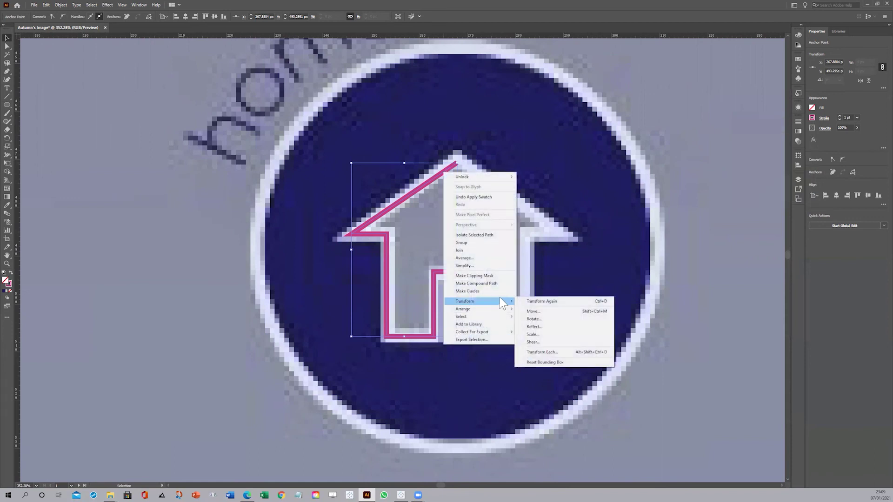
pyautogui.click(538, 326)
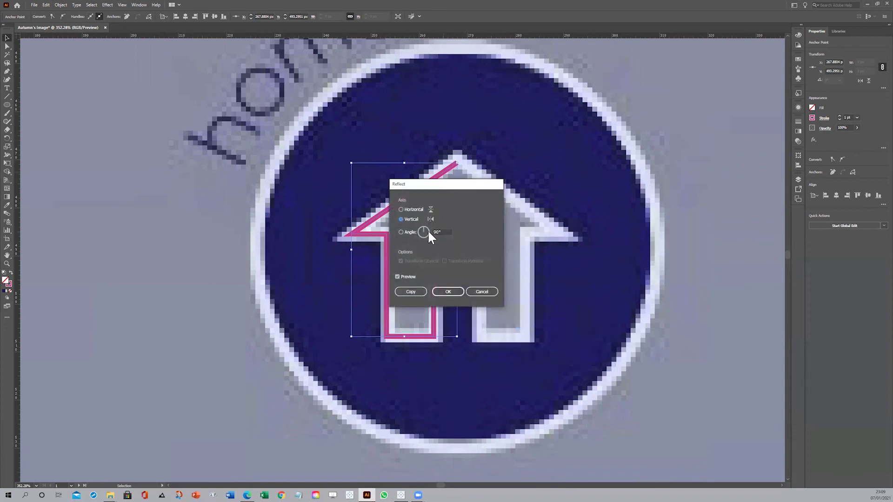
pyautogui.moveTo(441, 189); pyautogui.dragTo(647, 177)
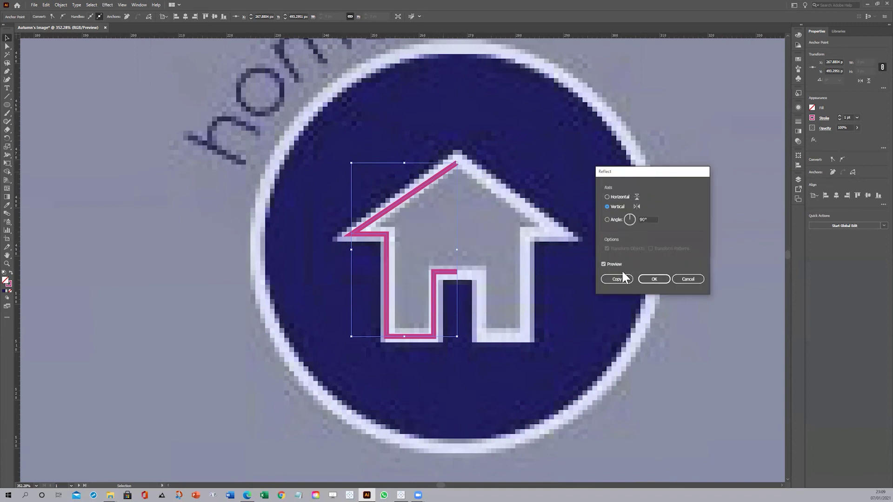
pyautogui.click(604, 264)
pyautogui.click(618, 281)
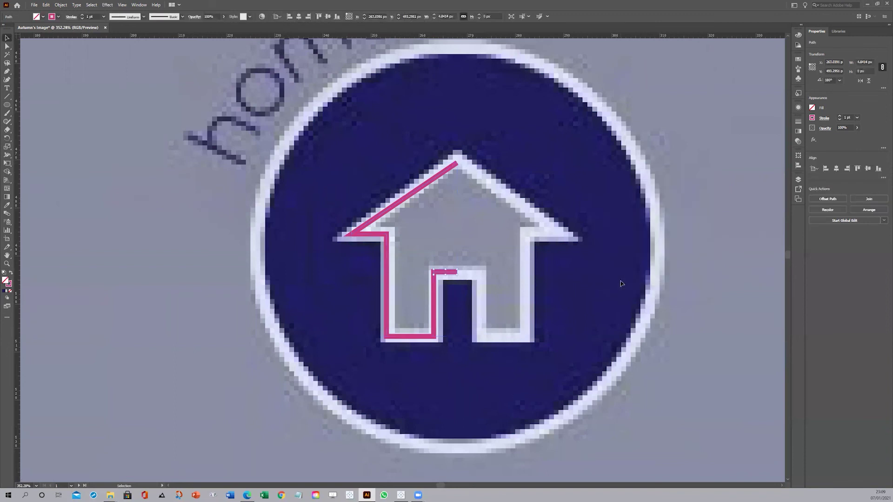
pyautogui.hotkey('ctrl', 'j')
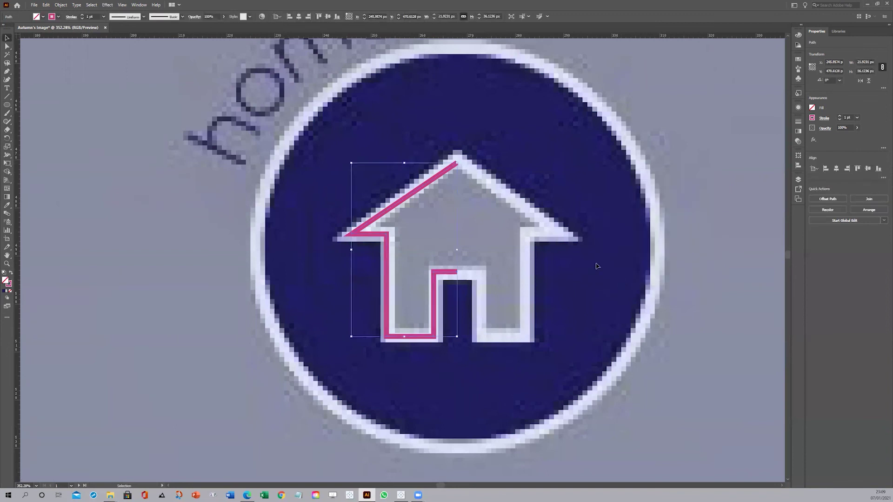
pyautogui.click(47, 50)
# - Reflect a copy of the half-house path across the vertical axis and move it into place over the house's right half
pyautogui.click(444, 174)
pyautogui.rightClick(444, 174)
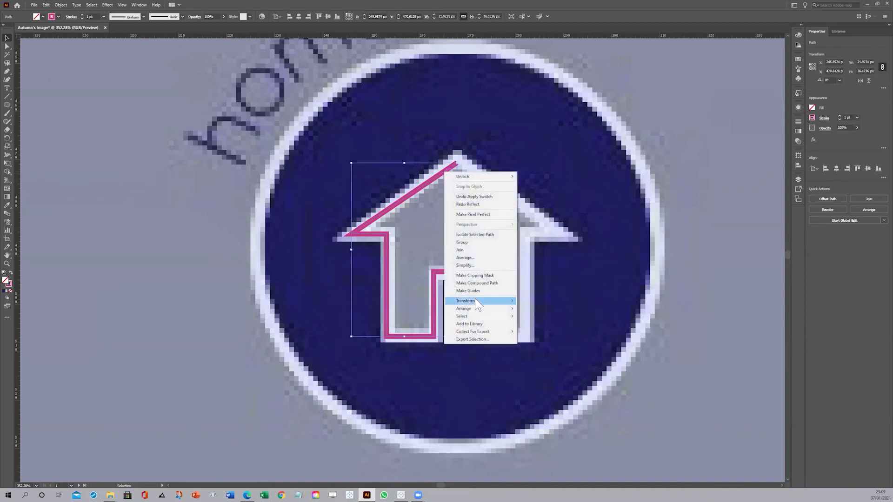
pyautogui.moveTo(480, 302)
pyautogui.click(542, 325)
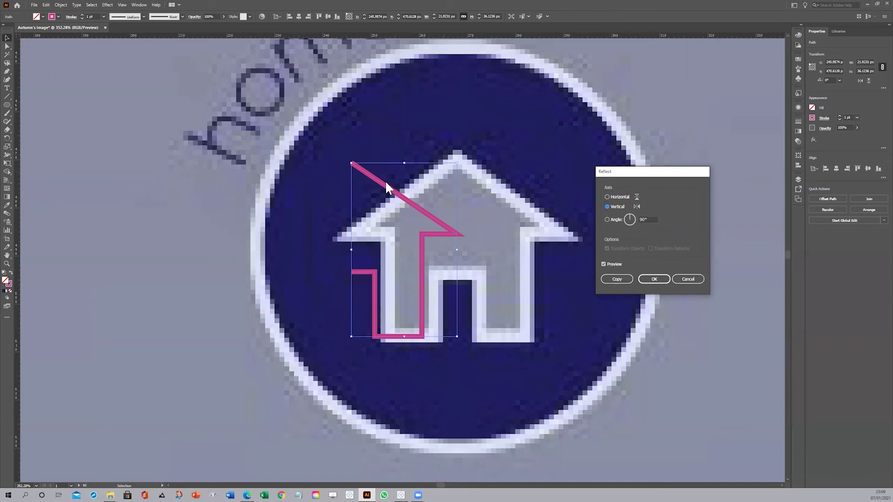
pyautogui.click(617, 279)
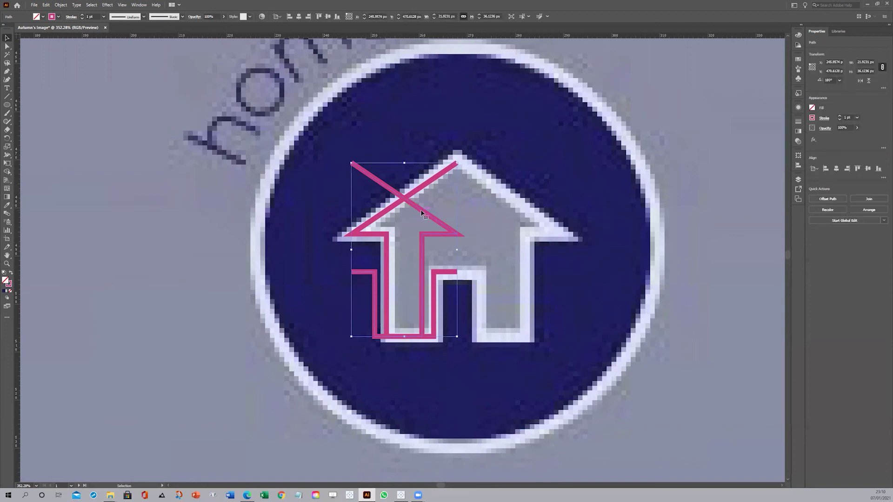
pyautogui.moveTo(433, 236); pyautogui.dragTo(525, 238)
pyautogui.moveTo(536, 236); pyautogui.dragTo(539, 237)
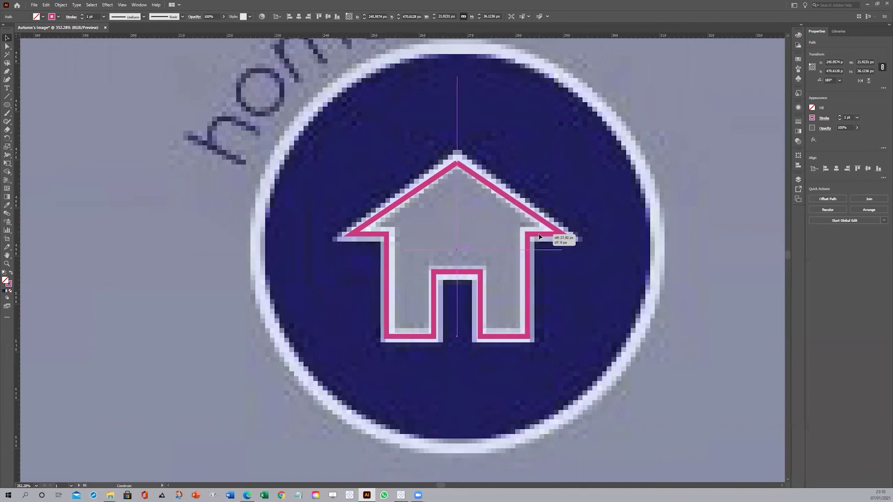
pyautogui.moveTo(539, 236); pyautogui.dragTo(539, 237)
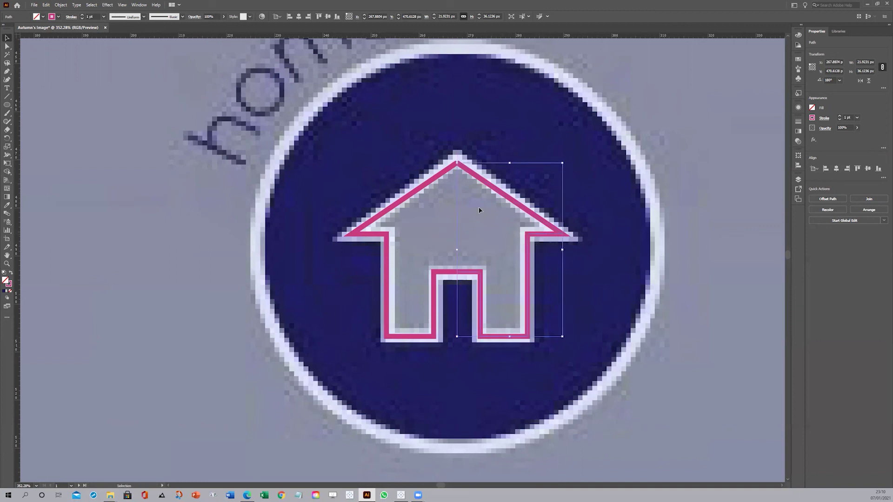
# - Select both house halves and join their open ends at the roof peak with the Join tool
pyautogui.click(435, 177)
pyautogui.click(483, 180)
pyautogui.scroll(-1, 482, 186)
pyautogui.scroll(10, 482, 186)
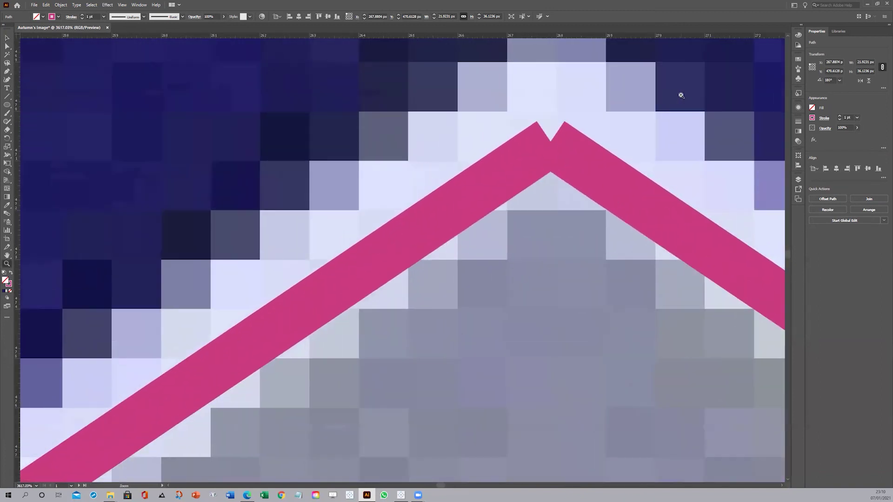
pyautogui.moveTo(626, 160); pyautogui.dragTo(458, 229)
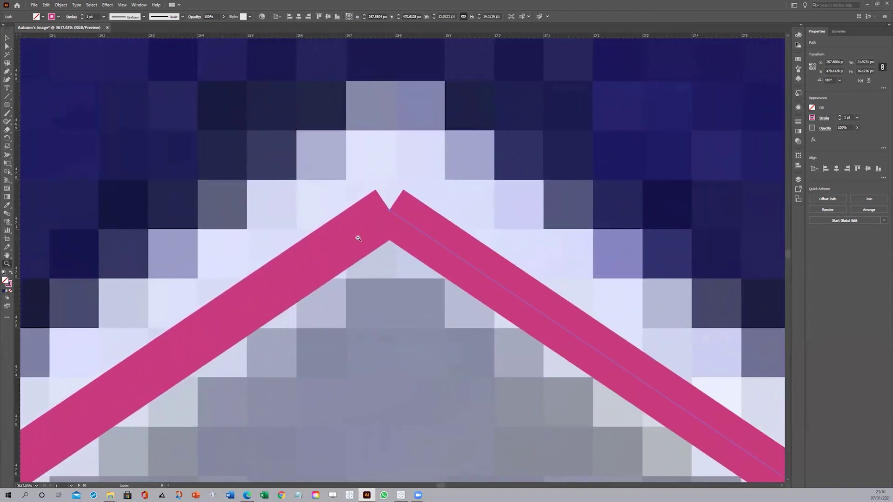
pyautogui.press('v')
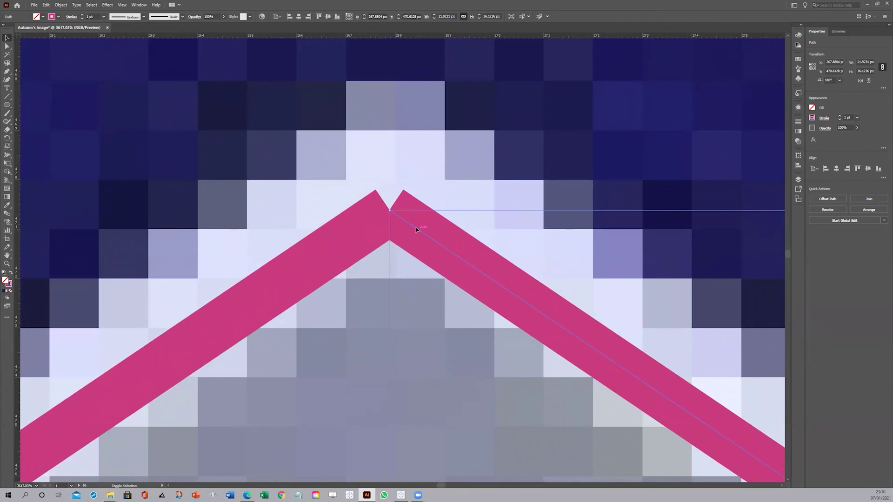
pyautogui.keyDown('shift'); pyautogui.click(355, 237); pyautogui.keyUp('shift')
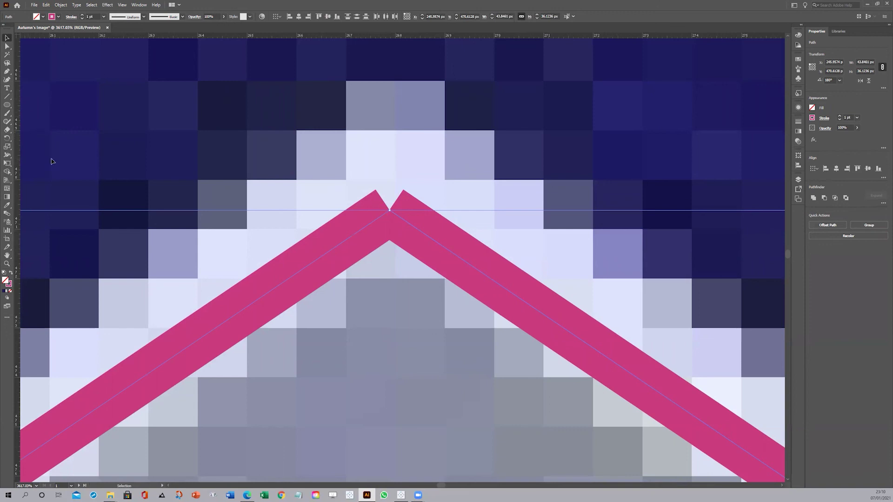
pyautogui.click(7, 121)
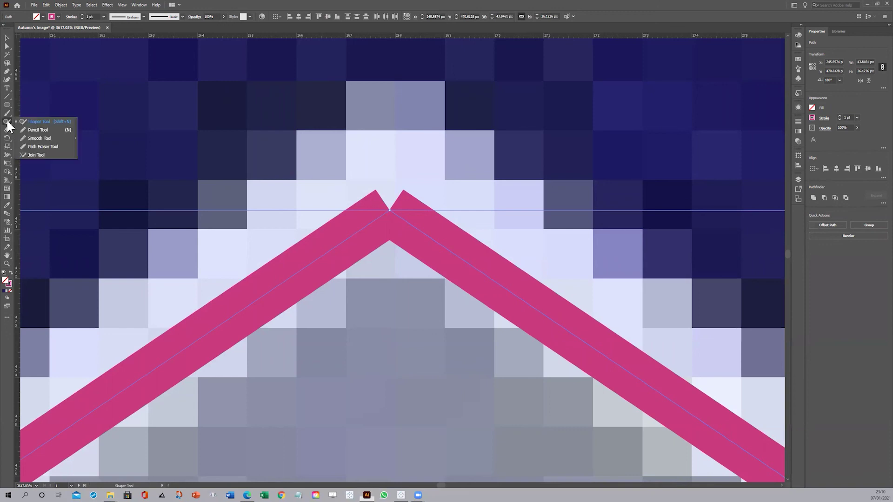
pyautogui.click(36, 155)
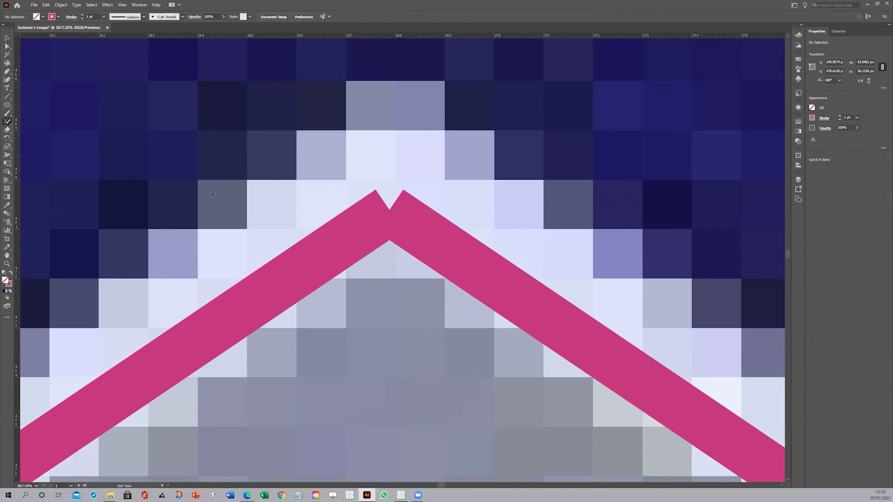
pyautogui.moveTo(385, 210); pyautogui.dragTo(371, 215)
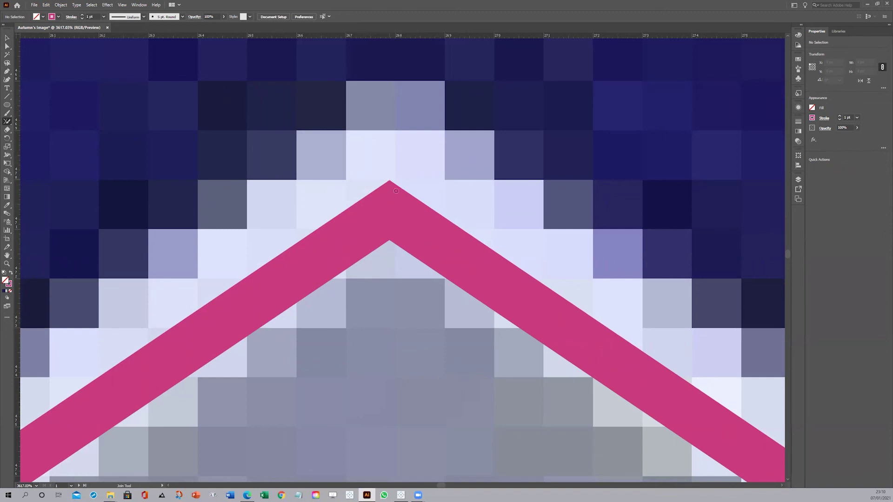
pyautogui.hotkey('ctrl', 'z')
pyautogui.moveTo(379, 212); pyautogui.dragTo(381, 207)
# - Move the joined house outline onto the middle of the navy circle beside the home icon
pyautogui.press('v')
pyautogui.click(442, 244)
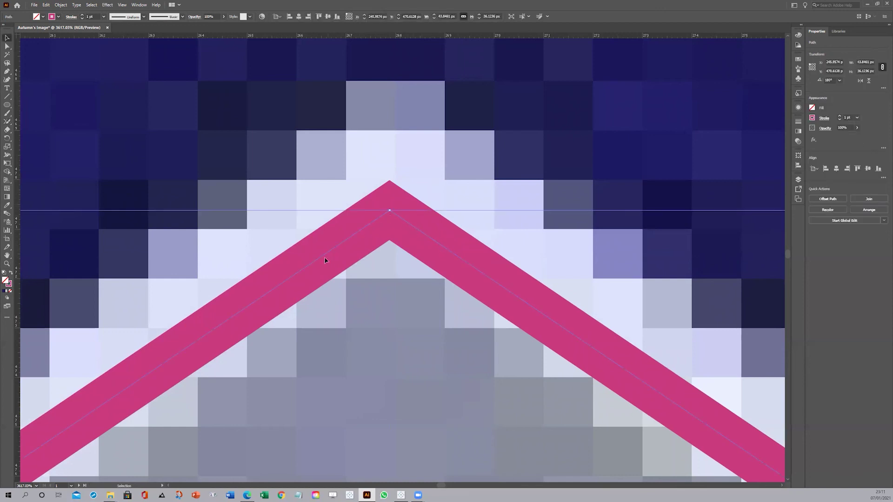
pyautogui.press('z')
pyautogui.moveTo(470, 209); pyautogui.dragTo(293, 325)
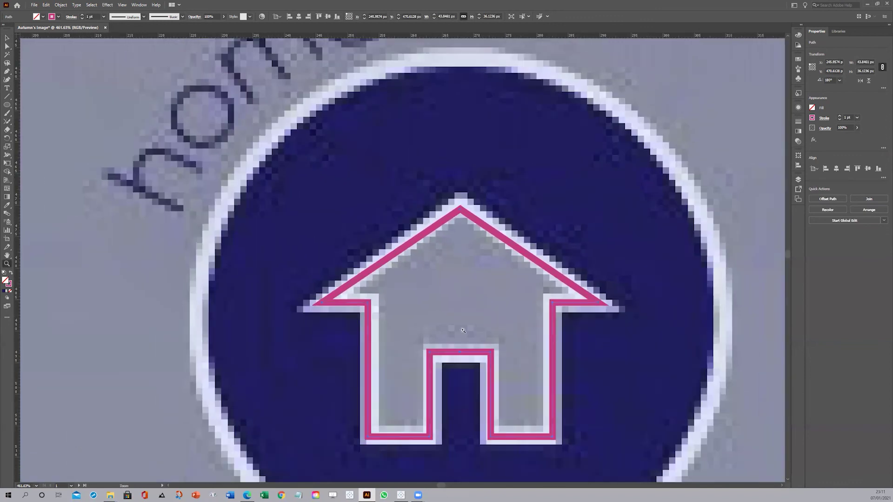
pyautogui.moveTo(463, 330); pyautogui.dragTo(273, 331)
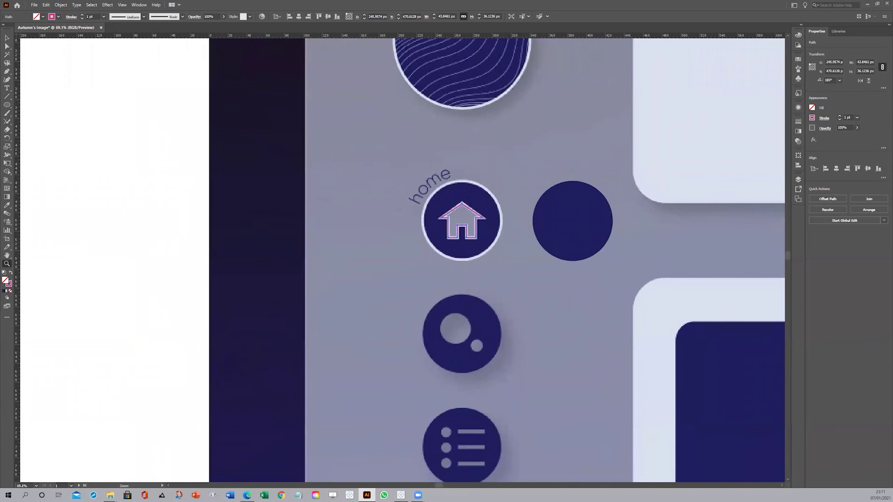
pyautogui.click(7, 37)
pyautogui.moveTo(472, 212); pyautogui.dragTo(583, 212)
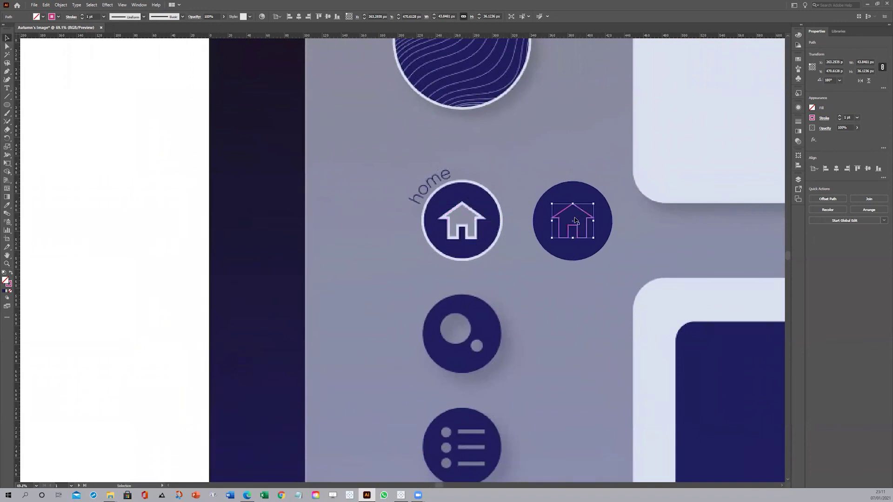
# - Combine the house outline and navy circle into a compound path and give it a 2 pt white stroke
pyautogui.keyDown('shift'); pyautogui.click(588, 185); pyautogui.keyUp('shift')
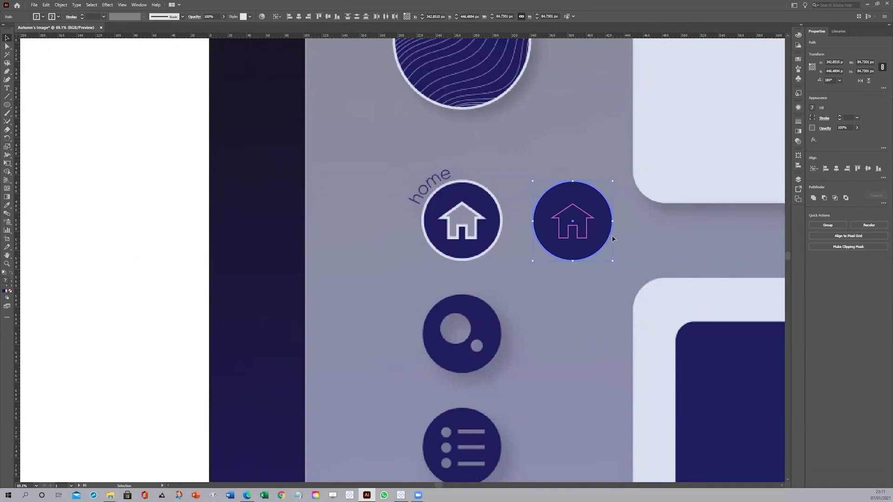
pyautogui.hotkey('ctrl', '8')
pyautogui.moveTo(589, 187)
pyautogui.mouseDown()
pyautogui.moveTo(656, 160)
pyautogui.moveTo(590, 186)
pyautogui.mouseUp()
pyautogui.click(813, 117)
pyautogui.click(745, 135)
pyautogui.click(842, 121)
pyautogui.hotkey('ctrl', 'shift', 'a')
pyautogui.hotkey('ctrl', 'z')
# - Draw a concentric circle about 100 px wide around the new home button, with no fill and a 1 pt white stroke
pyautogui.press('l')
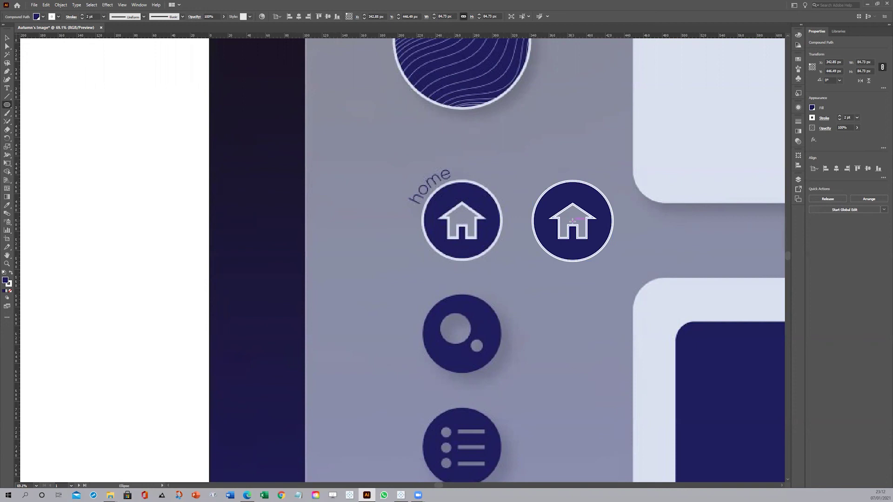
pyautogui.moveTo(572, 220); pyautogui.dragTo(526, 173)
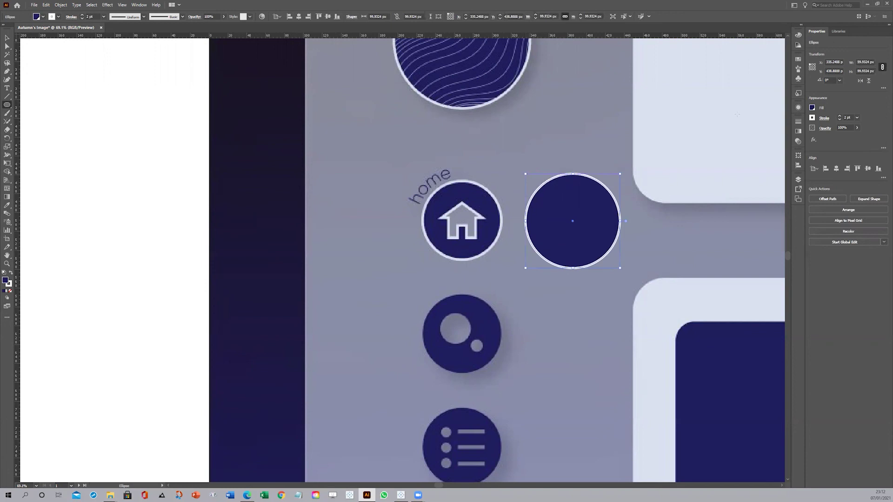
pyautogui.click(812, 108)
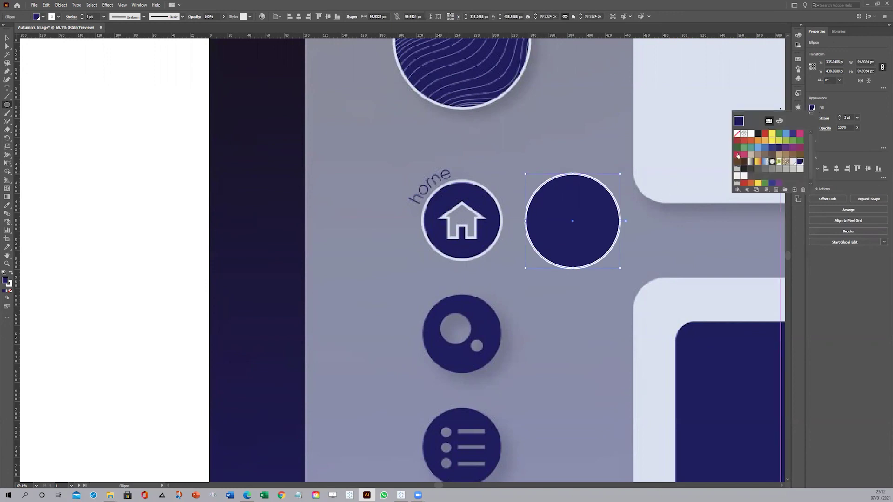
pyautogui.click(737, 134)
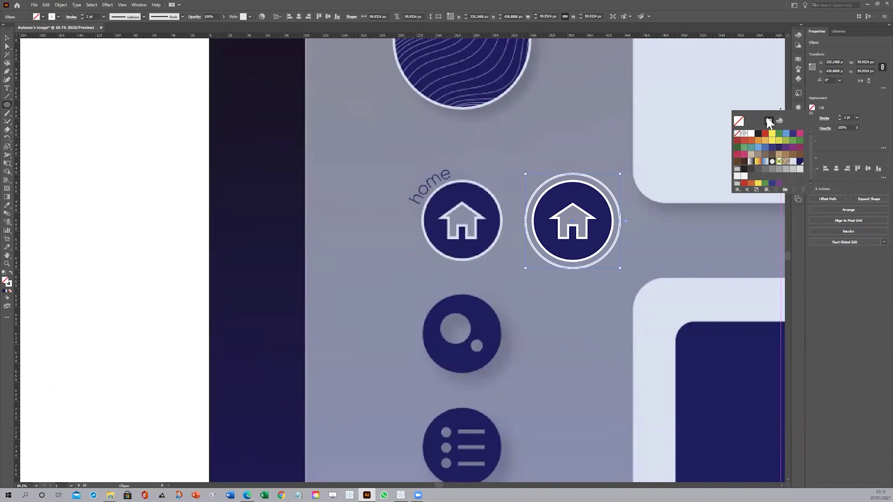
pyautogui.click(840, 119)
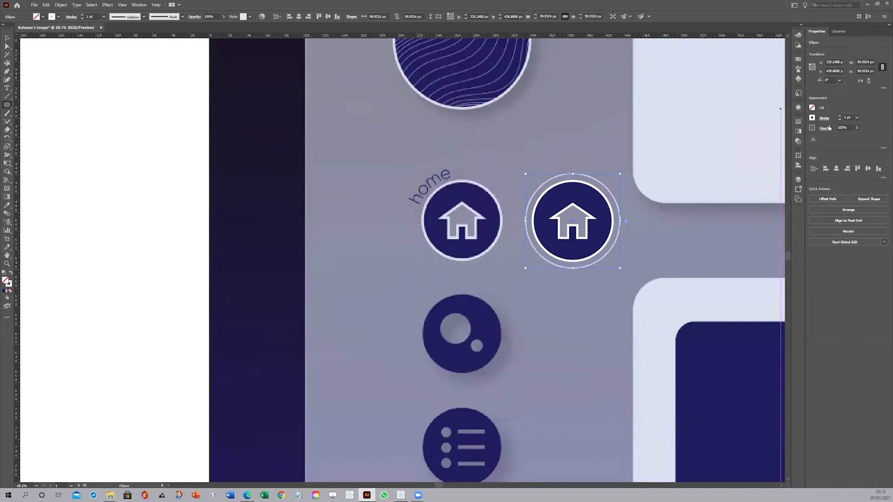
# - Scale the outer ring down from its centre to about 94 px wide and deselect it
pyautogui.click(7, 37)
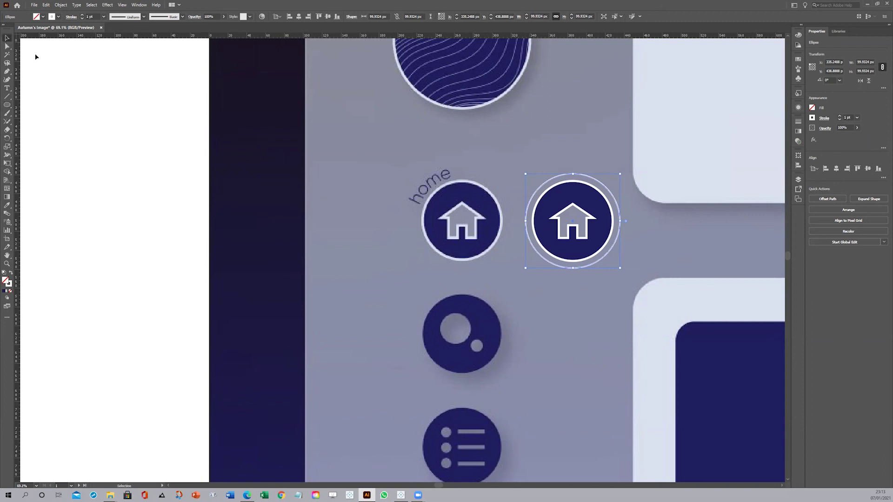
pyautogui.moveTo(524, 174); pyautogui.dragTo(529, 177)
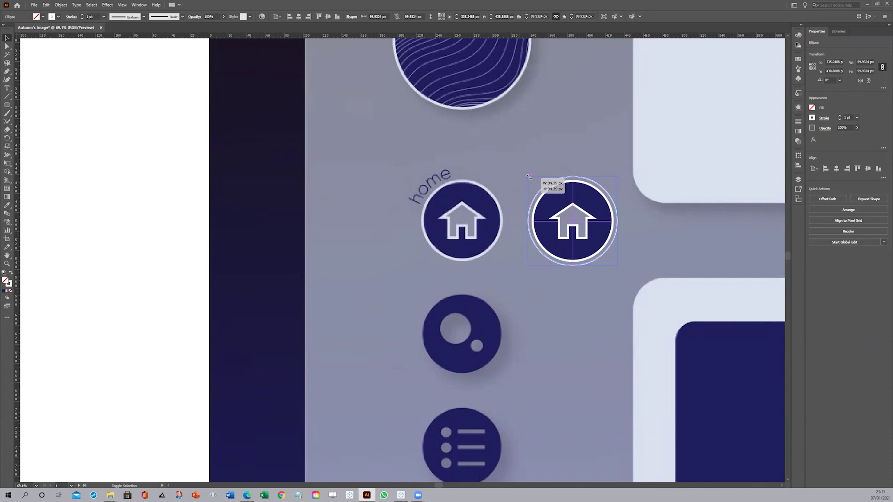
pyautogui.moveTo(529, 177)
pyautogui.mouseDown()
pyautogui.moveTo(518, 172)
pyautogui.moveTo(529, 177)
pyautogui.mouseUp()
pyautogui.click(659, 233)
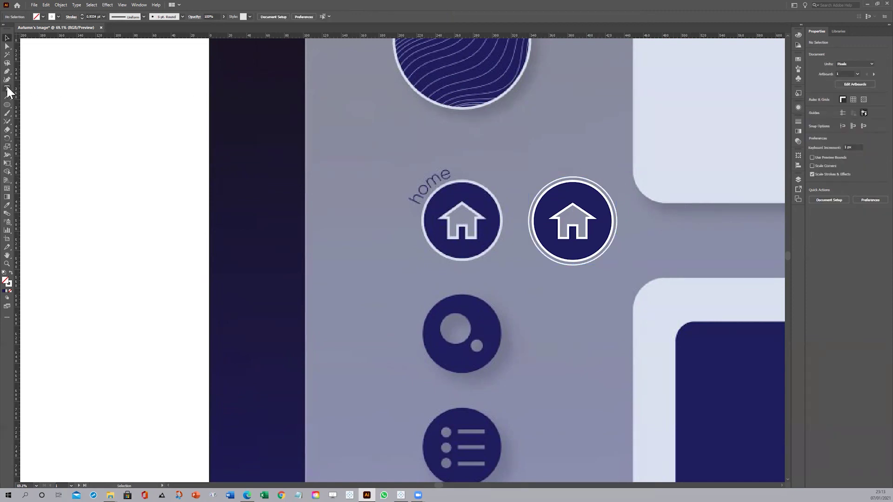
# - Turn the outer ring around the new home button into a type path filled with placeholder text
pyautogui.moveTo(7, 87); pyautogui.dragTo(40, 107)
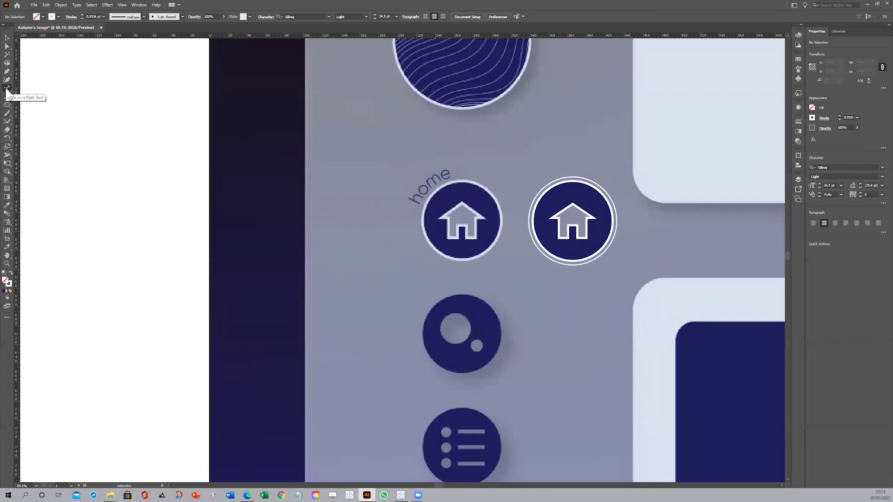
pyautogui.moveTo(6, 88); pyautogui.dragTo(6, 90)
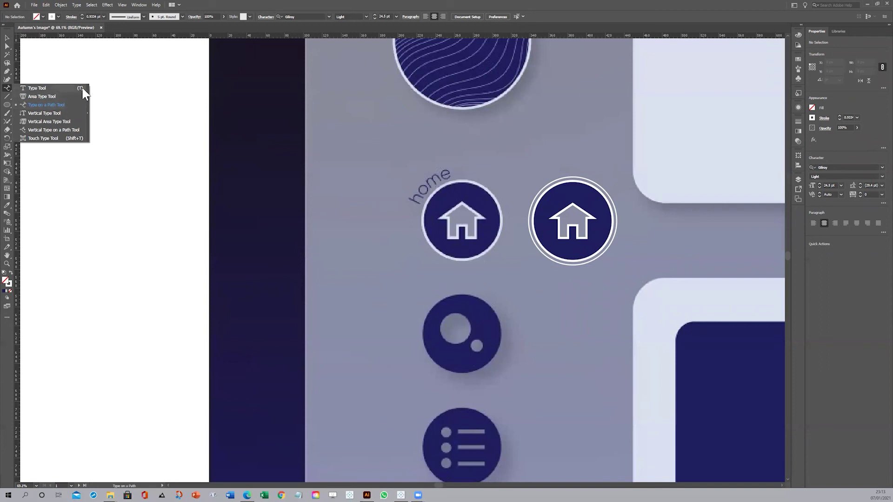
pyautogui.click(7, 37)
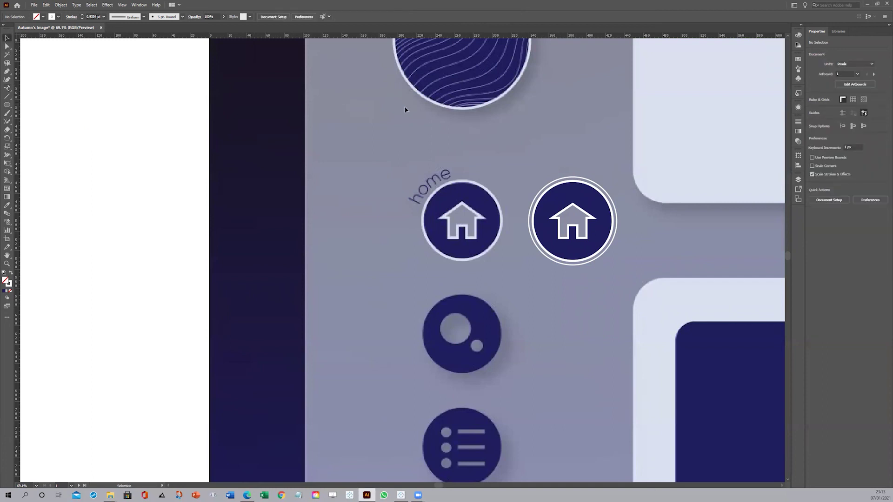
pyautogui.press('t')
pyautogui.click(578, 178)
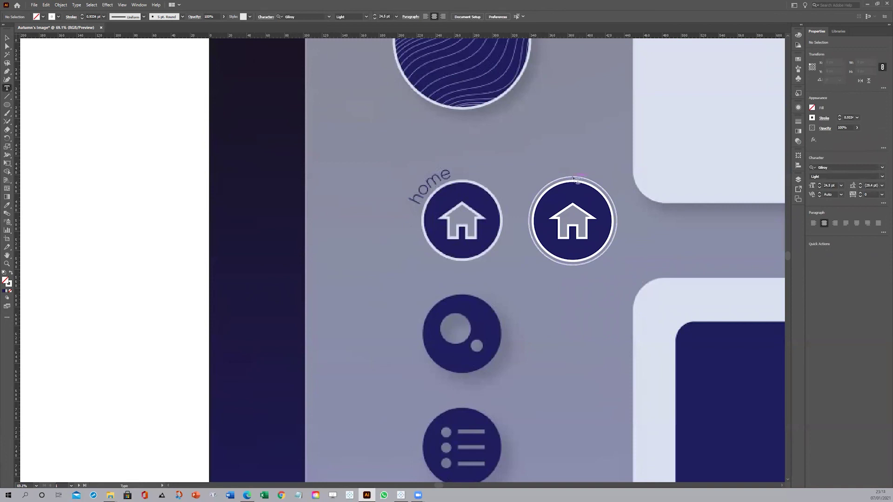
pyautogui.press('Escape')
pyautogui.press('z')
pyautogui.moveTo(574, 182); pyautogui.dragTo(655, 130)
pyautogui.press('t')
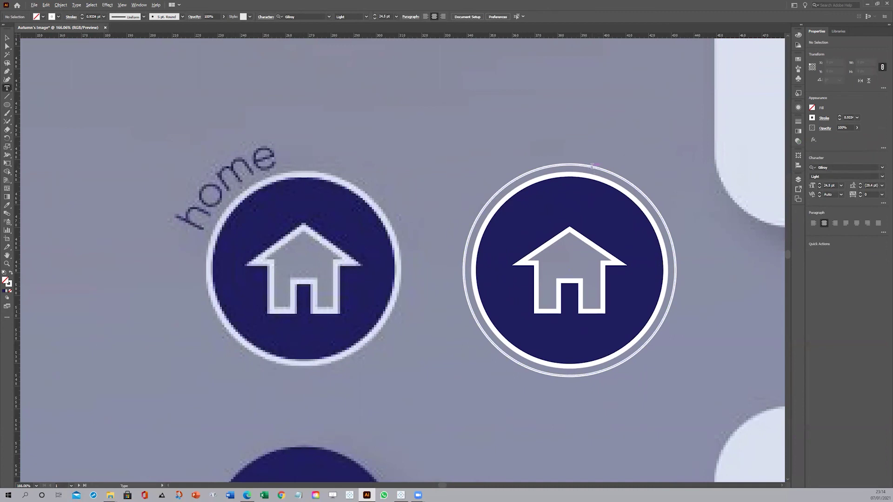
pyautogui.click(592, 165)
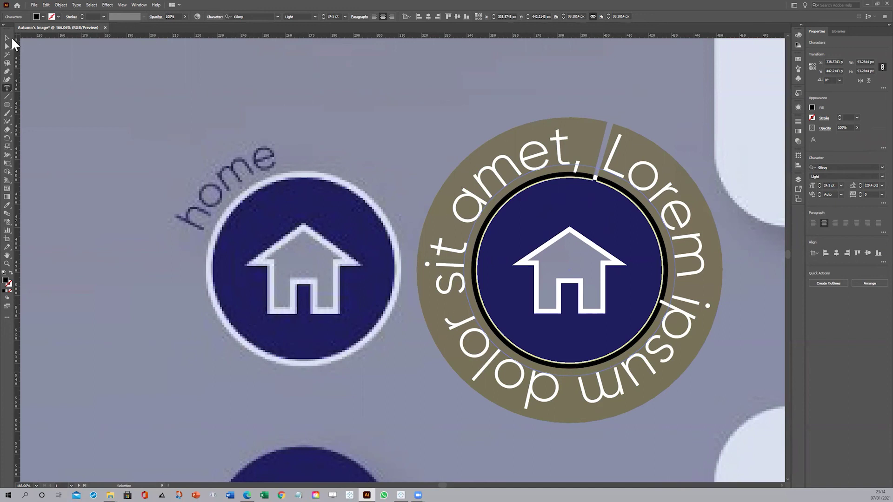
pyautogui.press('Escape')
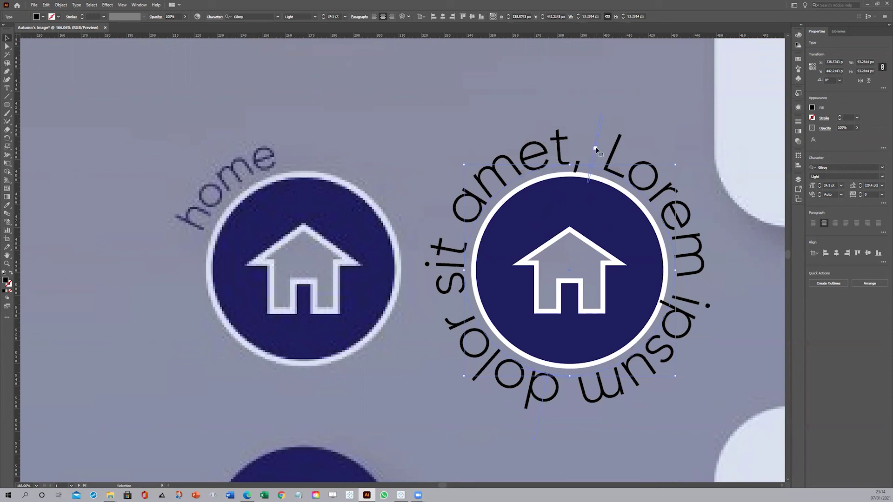
# - Left-align the text on the ring and replace the placeholder with "home"
pyautogui.click(374, 16)
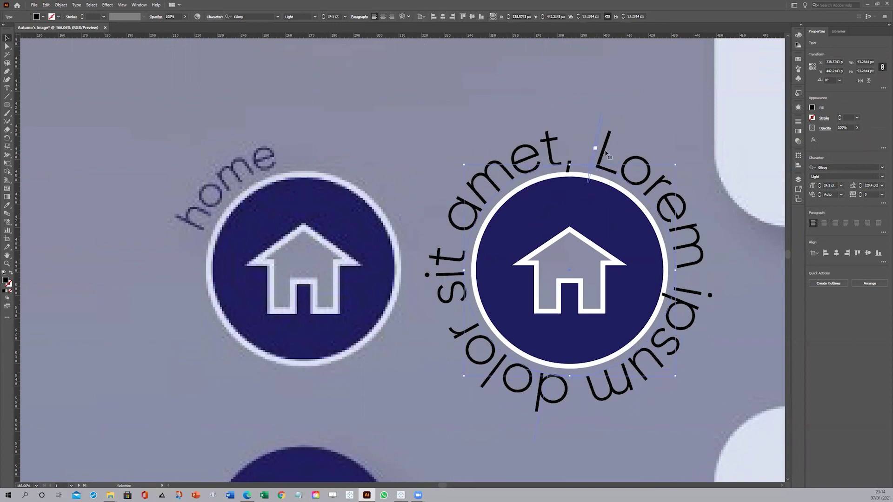
pyautogui.doubleClick(604, 150)
pyautogui.hotkey('ctrl', 'a')
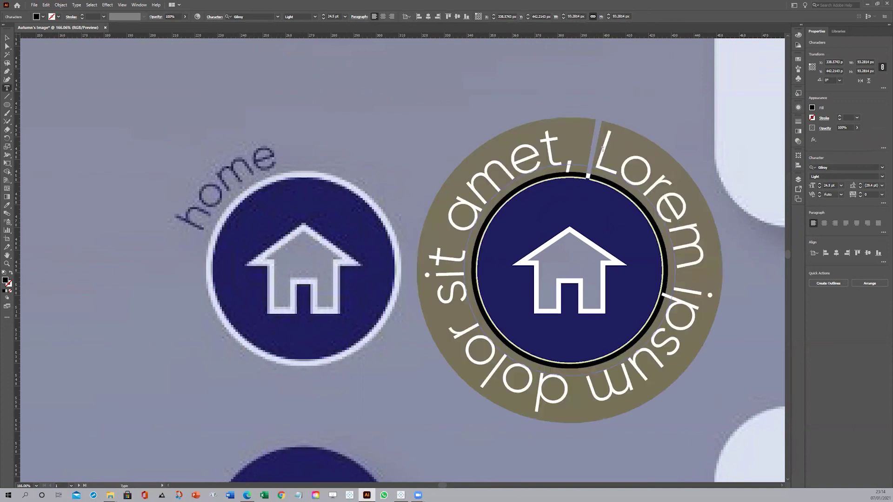
pyautogui.write('home')
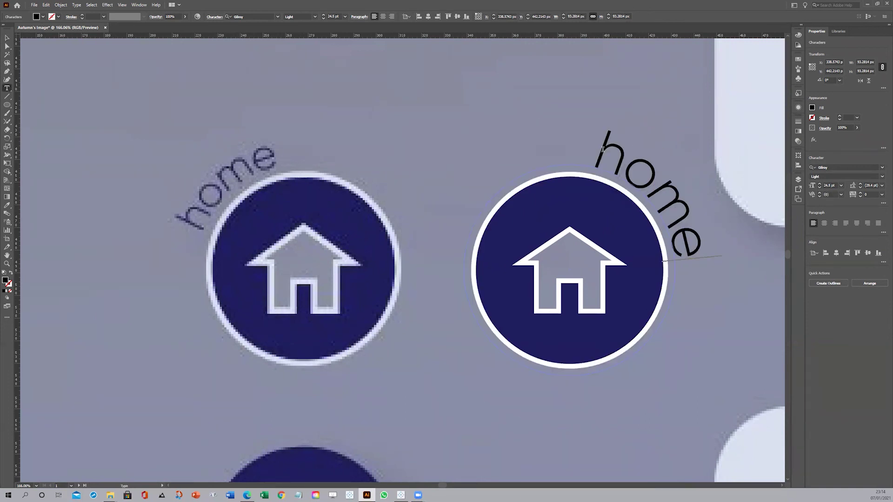
pyautogui.press('Escape')
# - Slide the "home" text around the ring so it curves over the upper-left side of the home button
pyautogui.click(8, 38)
pyautogui.moveTo(593, 151); pyautogui.dragTo(651, 402)
pyautogui.moveTo(702, 266); pyautogui.dragTo(703, 264)
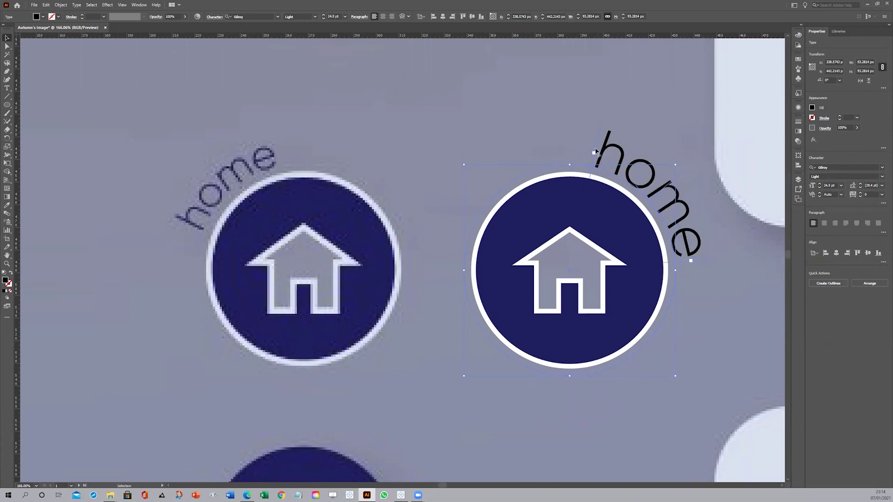
pyautogui.moveTo(595, 151); pyautogui.dragTo(450, 221)
pyautogui.moveTo(449, 223); pyautogui.dragTo(440, 232)
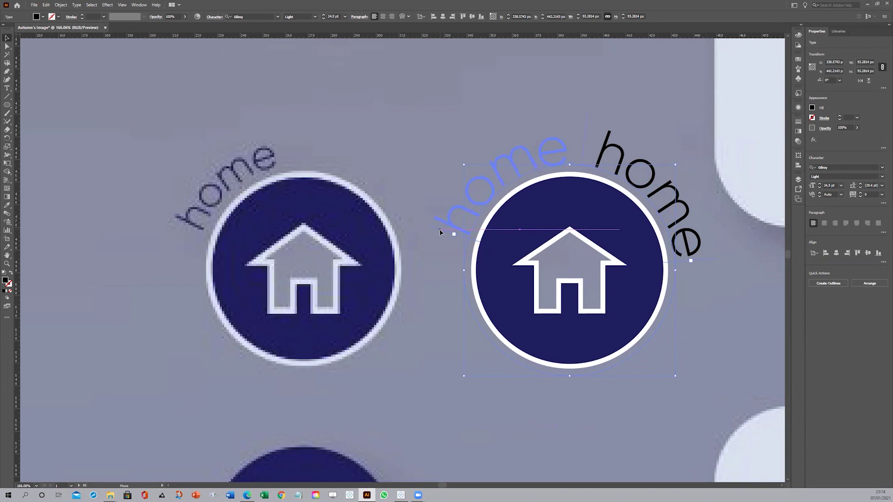
pyautogui.moveTo(441, 232); pyautogui.dragTo(441, 233)
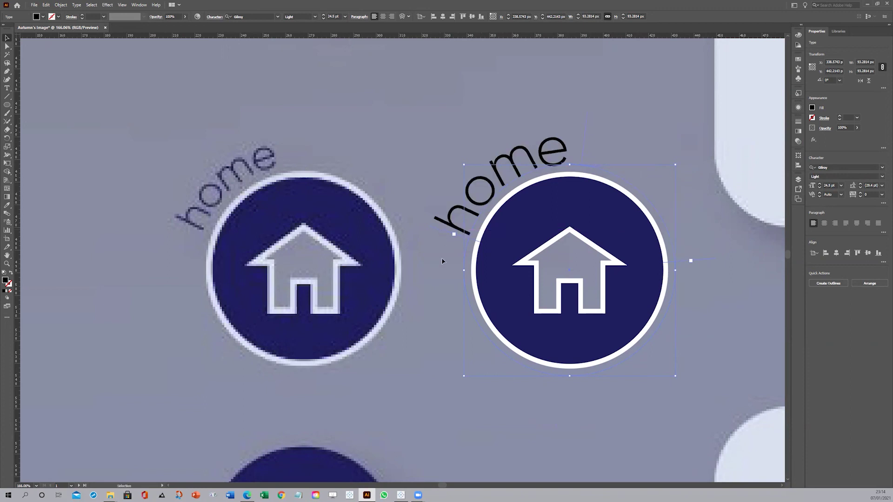
# - Set the curved "home" label's font size to 19 pt, fill it with the navy swatch and deselect it
pyautogui.tripleClick(553, 154)
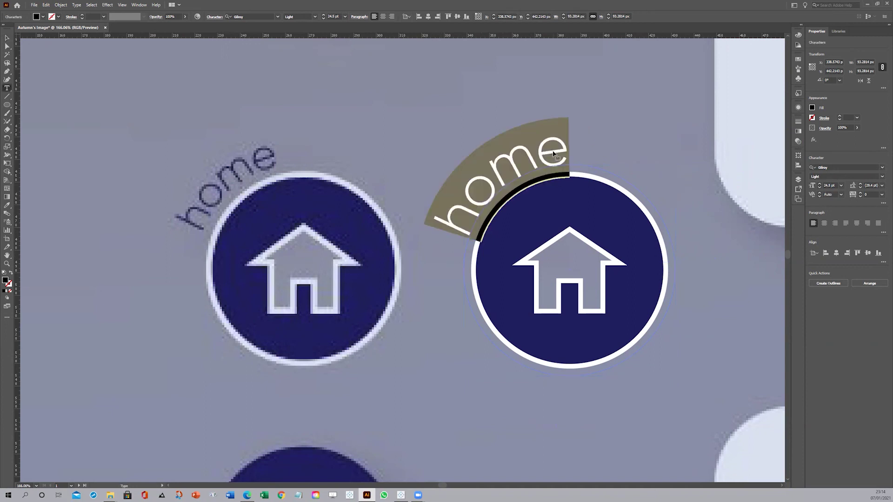
pyautogui.click(331, 17)
pyautogui.write('19.8')
pyautogui.press('Return')
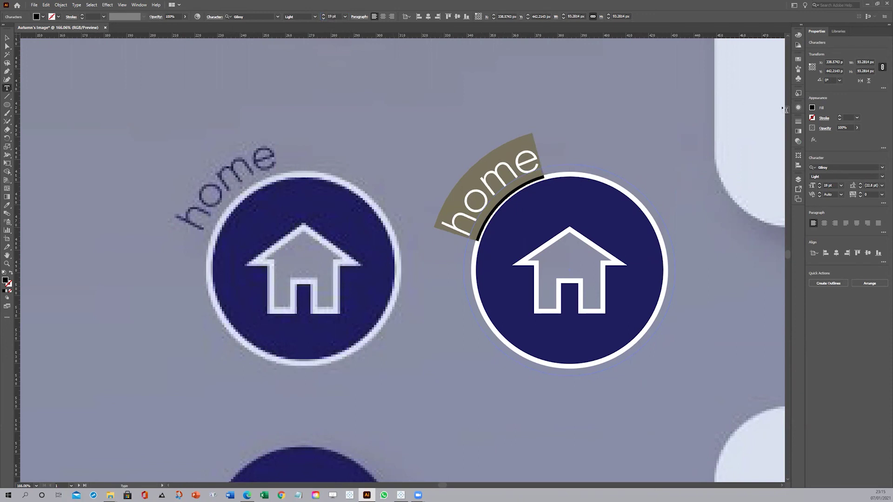
pyautogui.click(812, 108)
pyautogui.click(800, 162)
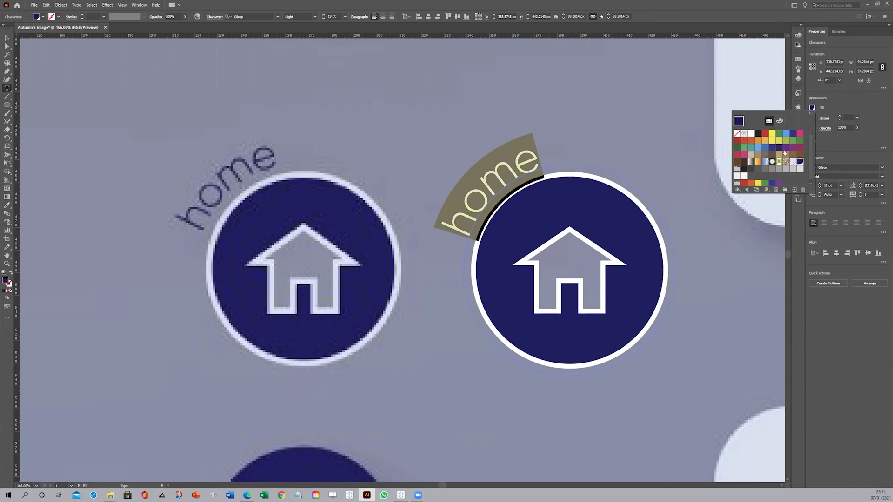
pyautogui.click(838, 102)
pyautogui.click(7, 38)
pyautogui.click(371, 117)
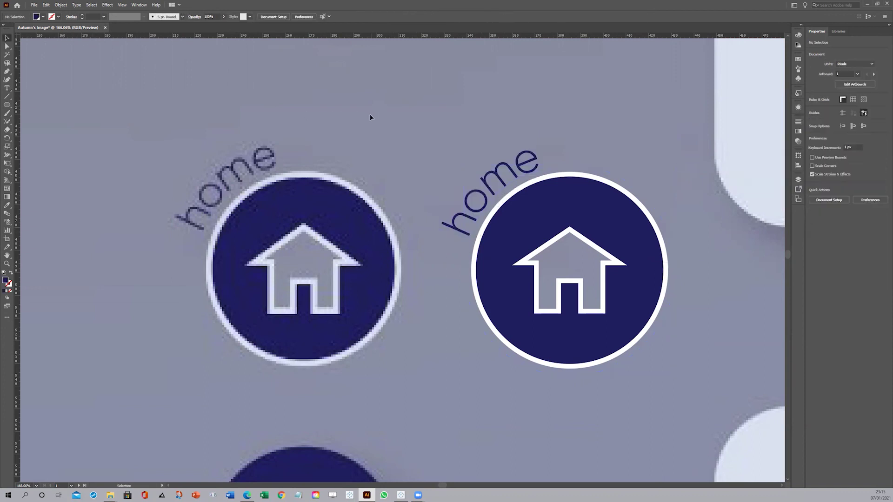
pyautogui.click(483, 195)
pyautogui.press('t')
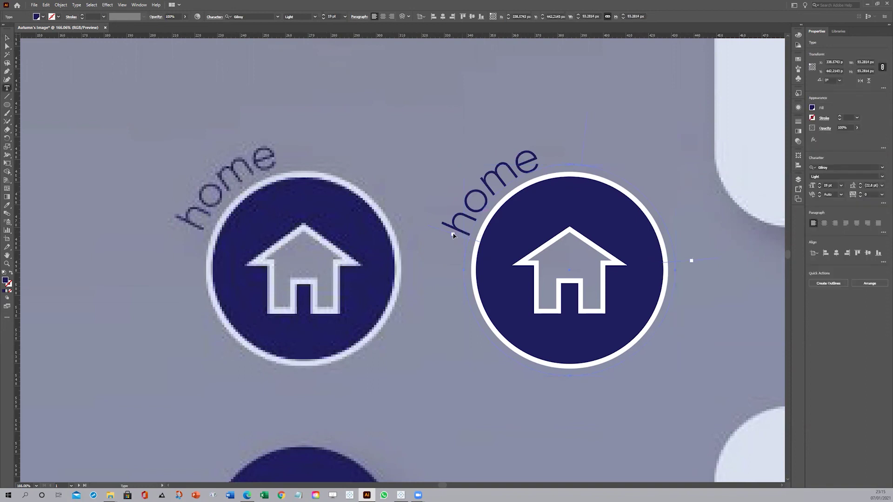
pyautogui.doubleClick(458, 230)
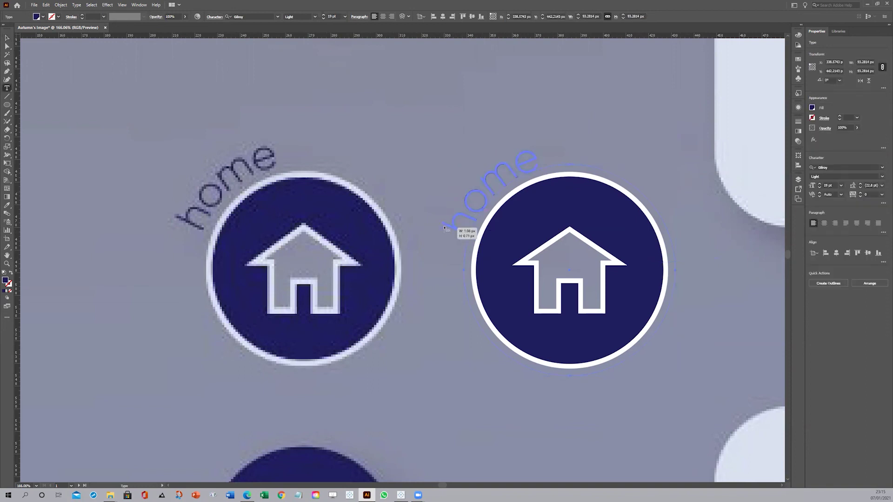
pyautogui.press('Escape')
pyautogui.hotkey('ctrl', 'z')
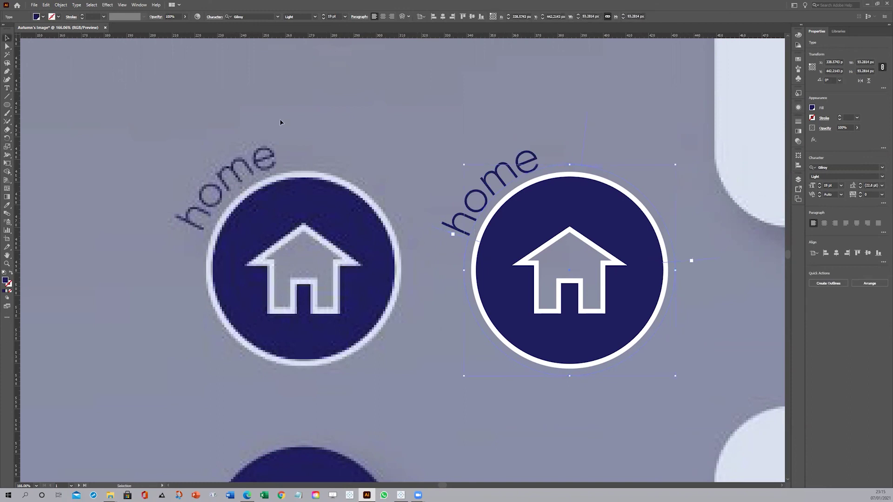
# - Slide the "home" label slightly clockwise along the ring and set its font size to 18 pt
pyautogui.moveTo(432, 229); pyautogui.dragTo(431, 219)
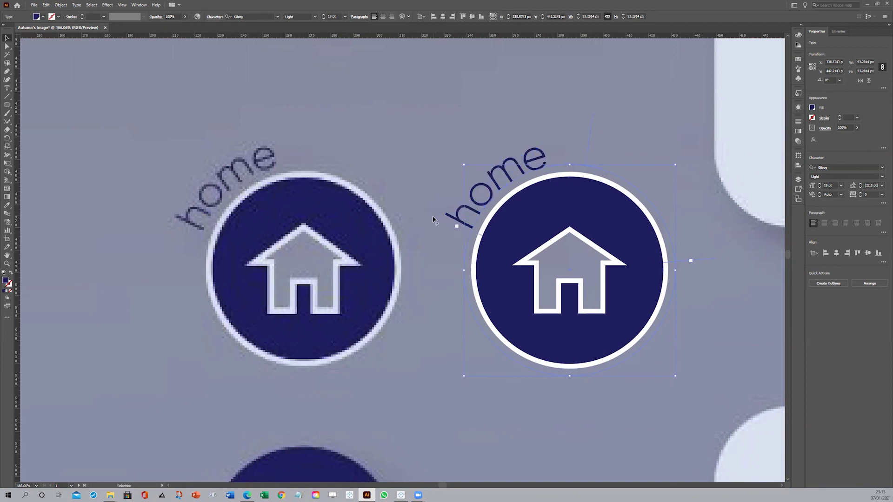
pyautogui.doubleClick(504, 173)
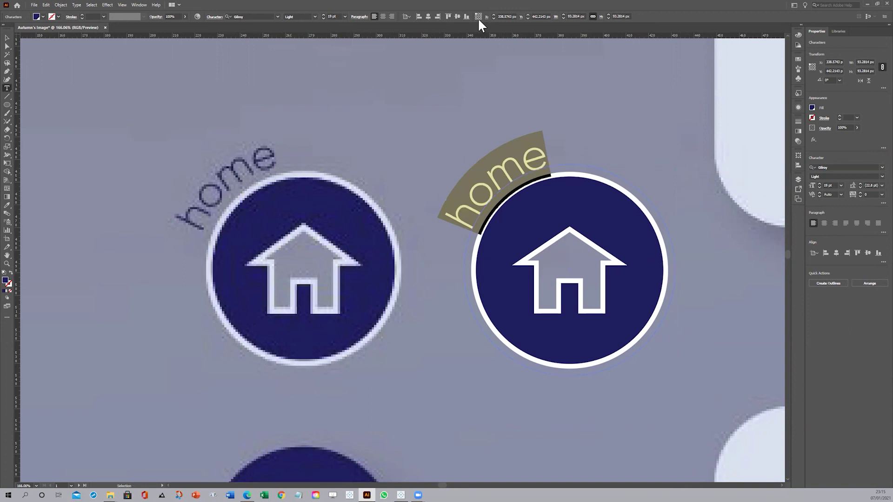
pyautogui.click(323, 17)
pyautogui.click(323, 17)
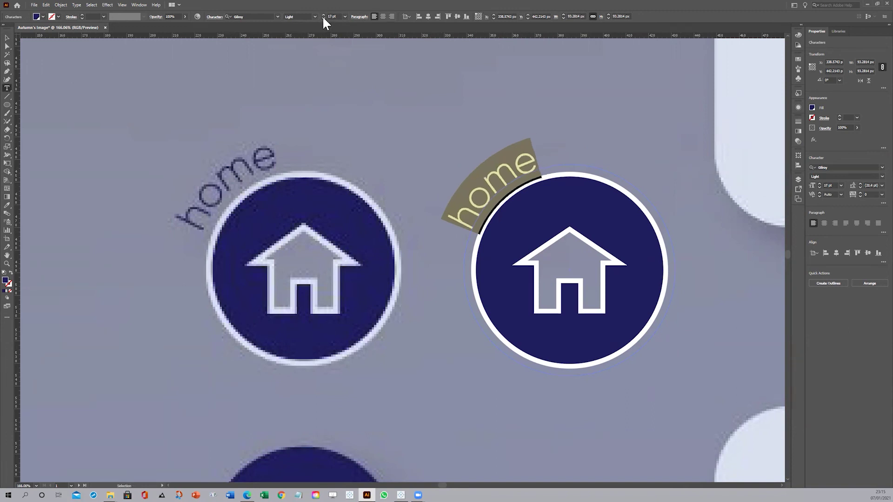
pyautogui.click(324, 15)
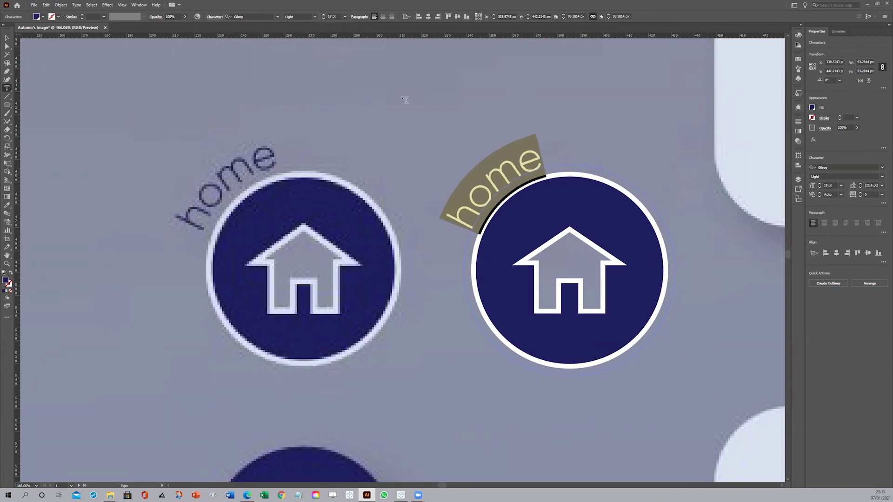
pyautogui.click(425, 109)
pyautogui.press('Escape')
pyautogui.click(431, 132)
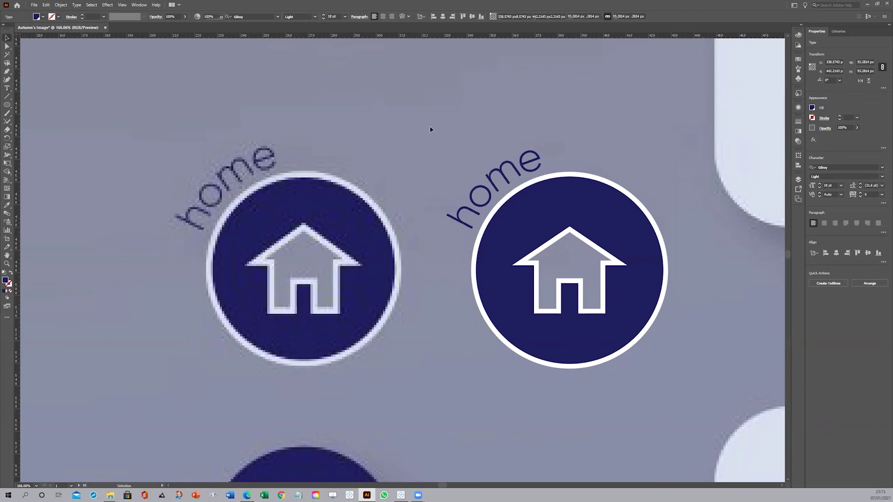
# - Move the new home button with its curved label onto the second artboard, above the other two sidebar buttons
pyautogui.keyDown('alt'); pyautogui.scroll(-5, 605, 186); pyautogui.keyUp('alt')
pyautogui.click(600, 177)
pyautogui.keyDown('alt'); pyautogui.scroll(-4, 575, 100); pyautogui.keyUp('alt')
pyautogui.moveTo(583, 123); pyautogui.dragTo(554, 390)
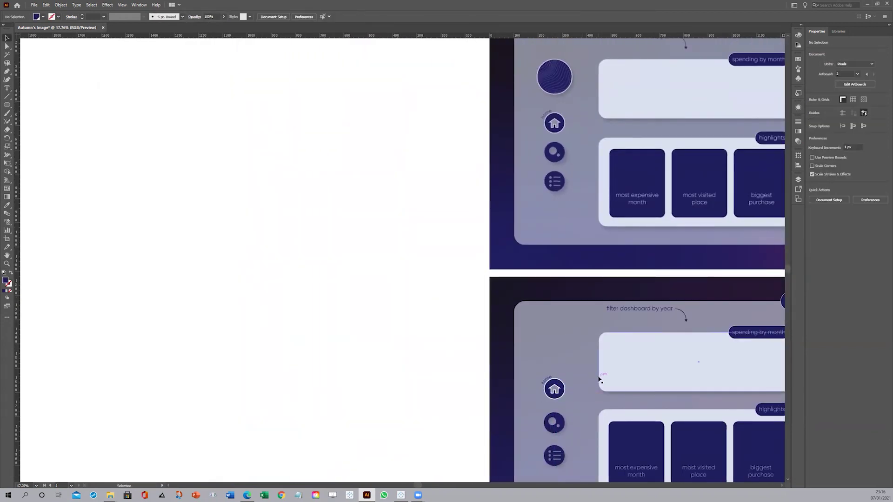
pyautogui.click(599, 319)
pyautogui.click(549, 382)
pyautogui.keyDown('alt'); pyautogui.scroll(4, 554, 389); pyautogui.keyUp('alt')
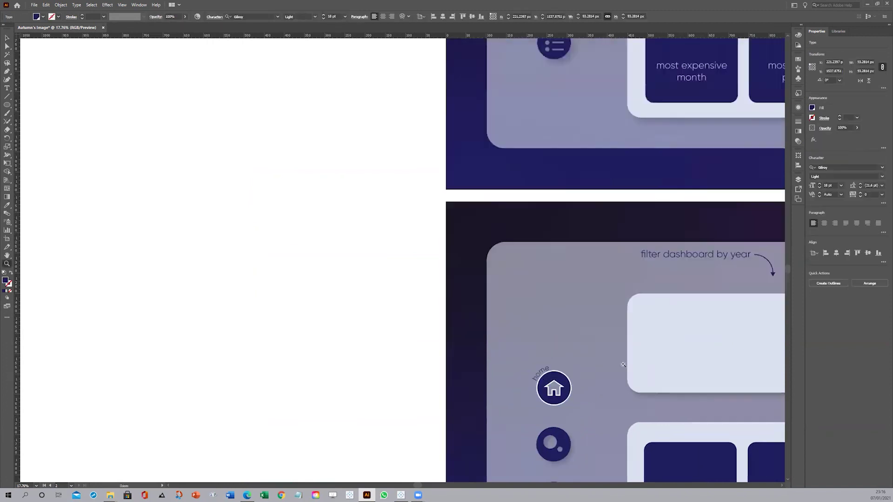
pyautogui.click(558, 393)
pyautogui.click(812, 118)
# - Draw a navy circle 145 px wide near the first artboard's patterned profile circle and place it on the spending by month card
pyautogui.keyDown('alt'); pyautogui.scroll(-4, 594, 263); pyautogui.keyUp('alt')
pyautogui.keyDown('alt'); pyautogui.scroll(-2, 594, 263); pyautogui.keyUp('alt')
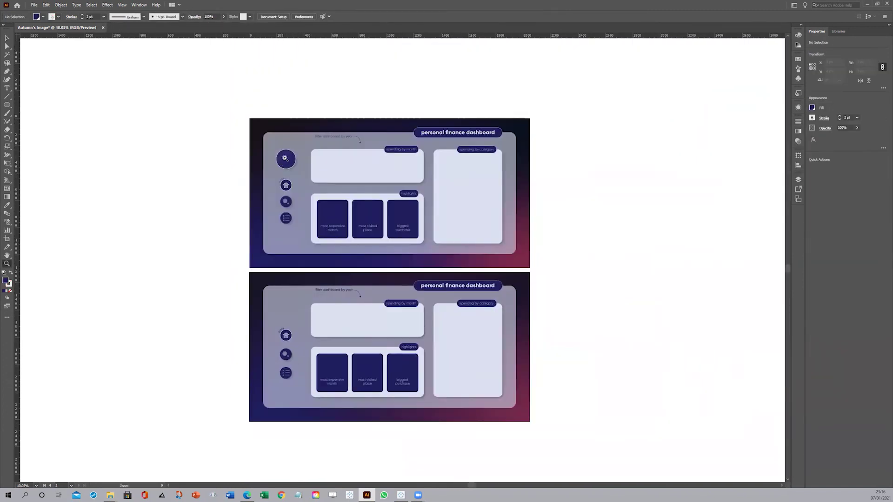
pyautogui.keyDown('alt'); pyautogui.scroll(6, 583, 267); pyautogui.keyUp('alt')
pyautogui.press('l')
pyautogui.moveTo(567, 251); pyautogui.dragTo(598, 283)
pyautogui.press('v')
pyautogui.moveTo(311, 159)
pyautogui.mouseDown()
pyautogui.moveTo(549, 203)
pyautogui.moveTo(593, 188)
pyautogui.mouseUp()
# - Place the portrait photo virtualboothajusted.jpg from the Other pictures folder beside the navy circle on the first artboard
pyautogui.click(34, 5)
pyautogui.click(51, 125)
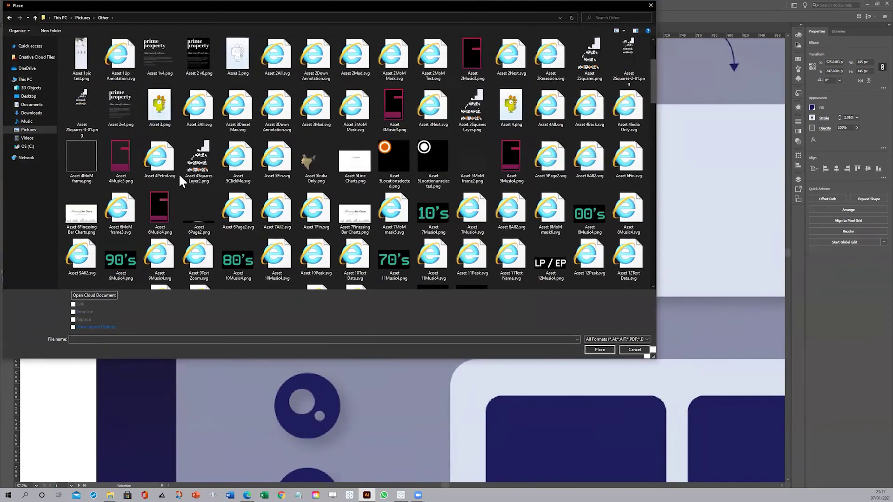
pyautogui.scroll(-15, 182, 171)
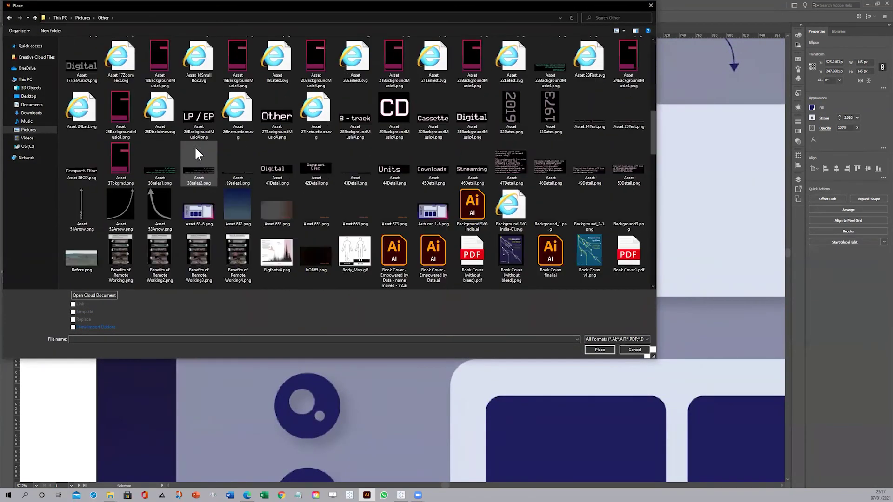
pyautogui.click(545, 198)
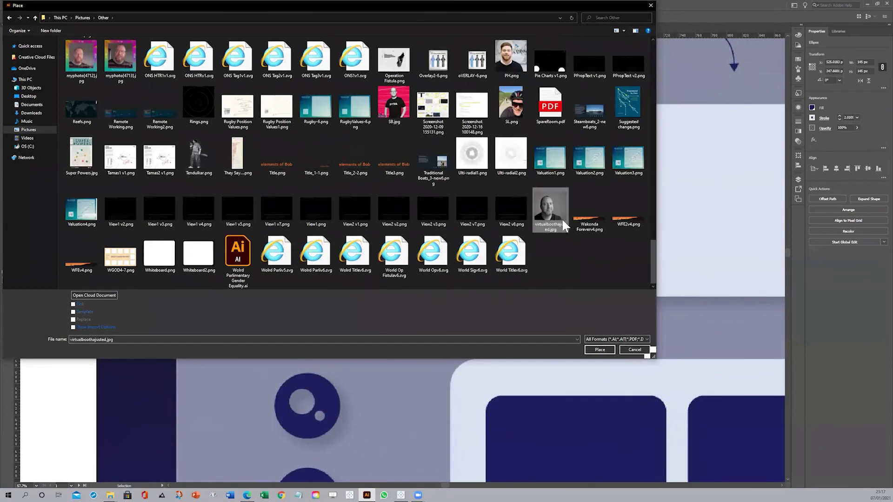
pyautogui.click(605, 351)
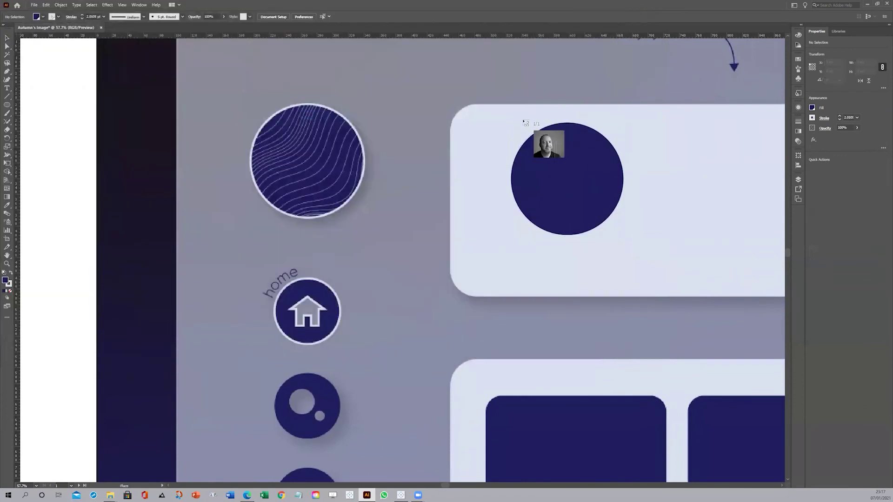
pyautogui.click(499, 115)
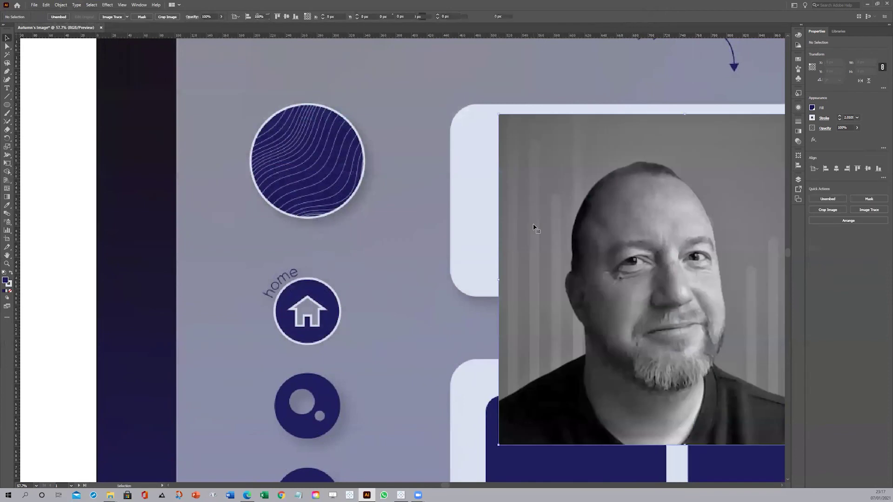
# - Scale the placed portrait photo down close to the navy circle's size and move it so it overlaps the circle
pyautogui.press('z')
pyautogui.moveTo(361, 224); pyautogui.dragTo(396, 156)
pyautogui.press('v')
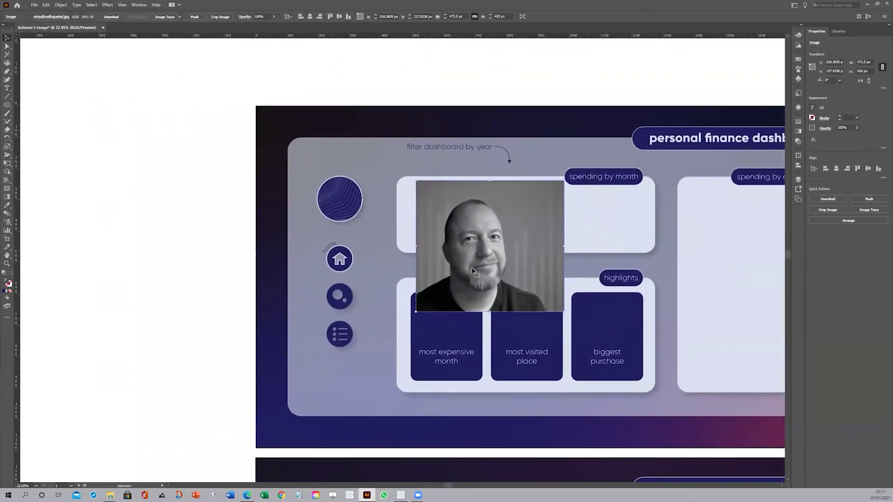
pyautogui.moveTo(564, 312); pyautogui.dragTo(521, 273)
pyautogui.moveTo(480, 245); pyautogui.dragTo(454, 228)
# - Bring the navy circle in front of the portrait photo in the stacking order and remove its fill
pyautogui.click(445, 186)
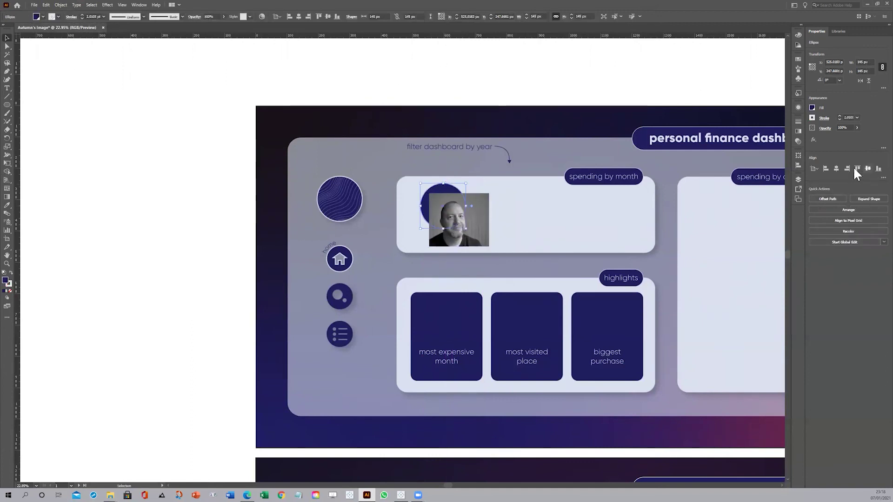
pyautogui.click(798, 180)
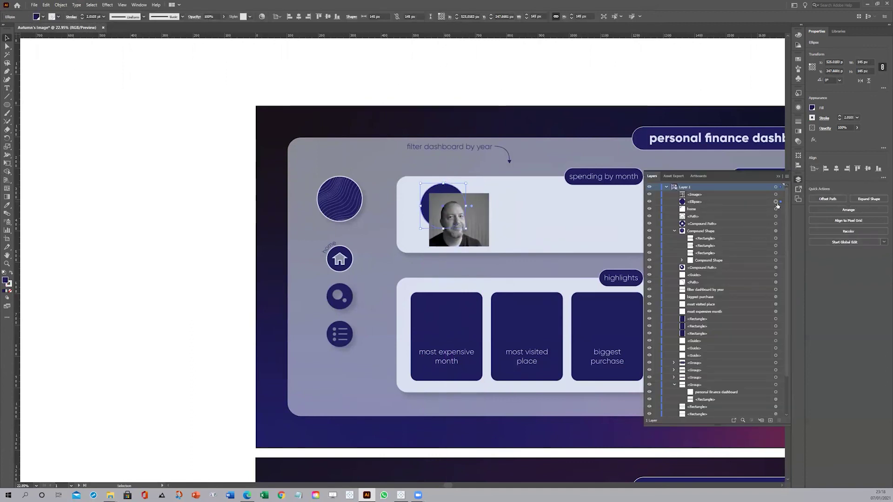
pyautogui.moveTo(748, 200); pyautogui.dragTo(749, 189)
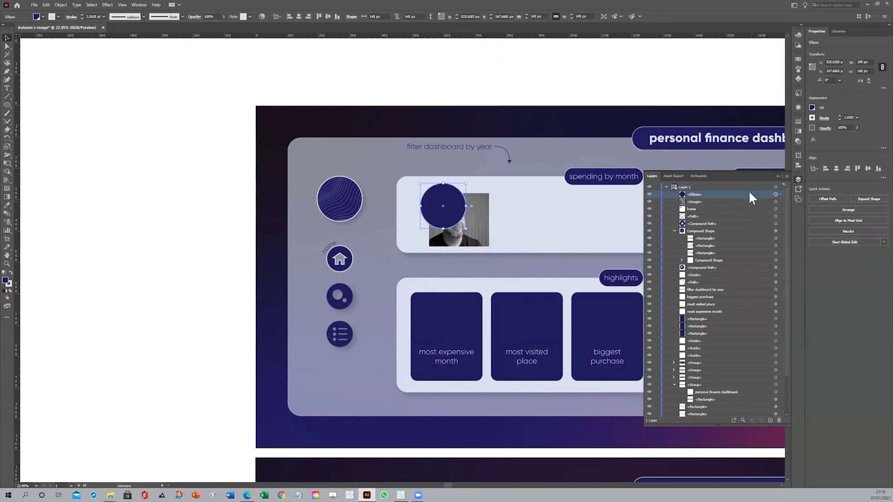
pyautogui.click(813, 106)
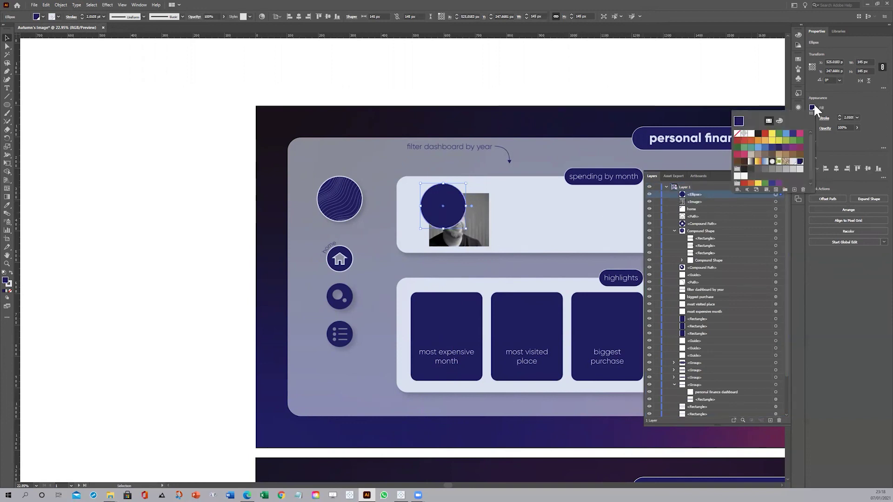
pyautogui.click(737, 133)
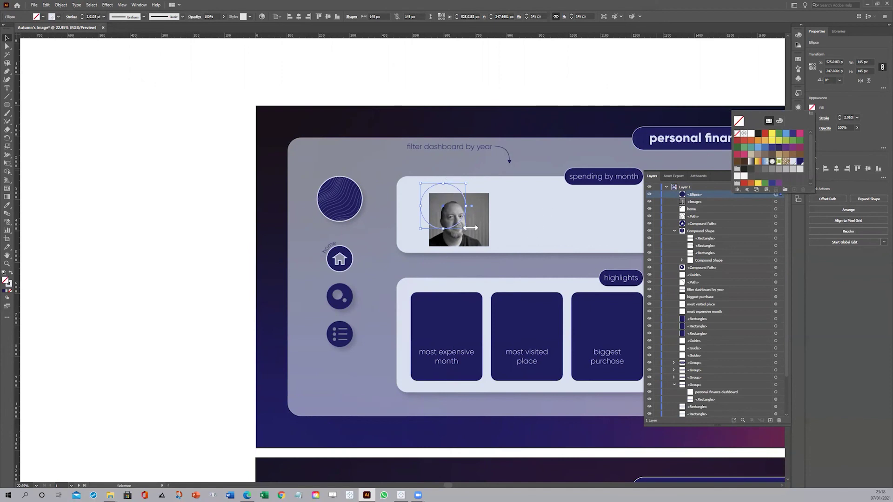
# - Centre the outlined circle over the face and scale the portrait photo down from its centre to about 169 px wide
pyautogui.press('z')
pyautogui.moveTo(450, 200); pyautogui.dragTo(568, 176)
pyautogui.click(7, 38)
pyautogui.moveTo(477, 132); pyautogui.dragTo(521, 175)
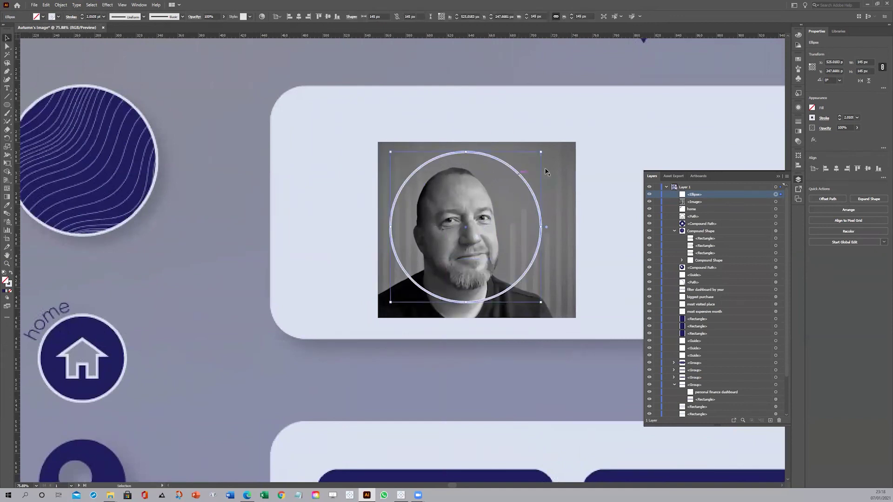
pyautogui.click(565, 155)
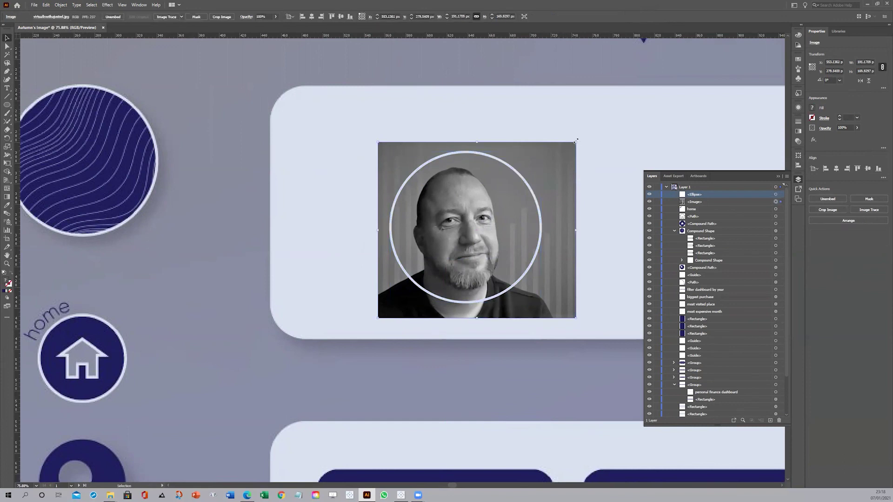
pyautogui.moveTo(576, 140); pyautogui.dragTo(566, 144)
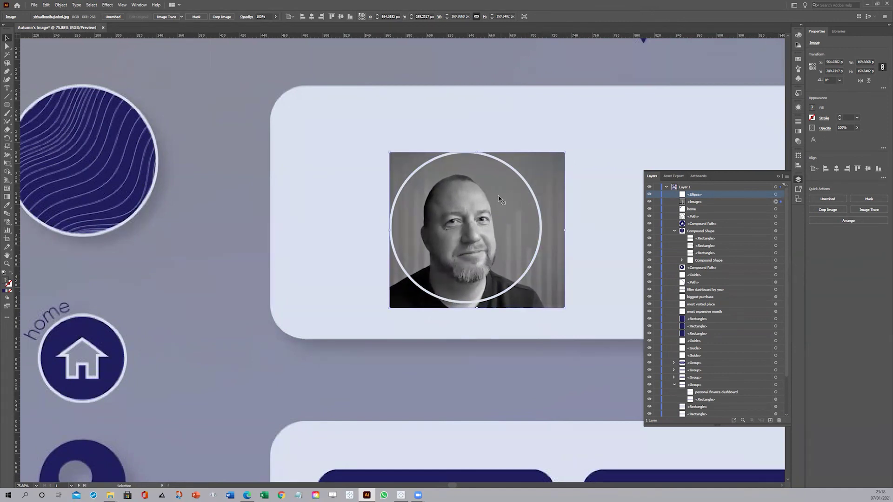
# - Make a clipping mask from the circle and the portrait photo
pyautogui.keyDown('shift'); pyautogui.click(512, 169); pyautogui.keyUp('shift')
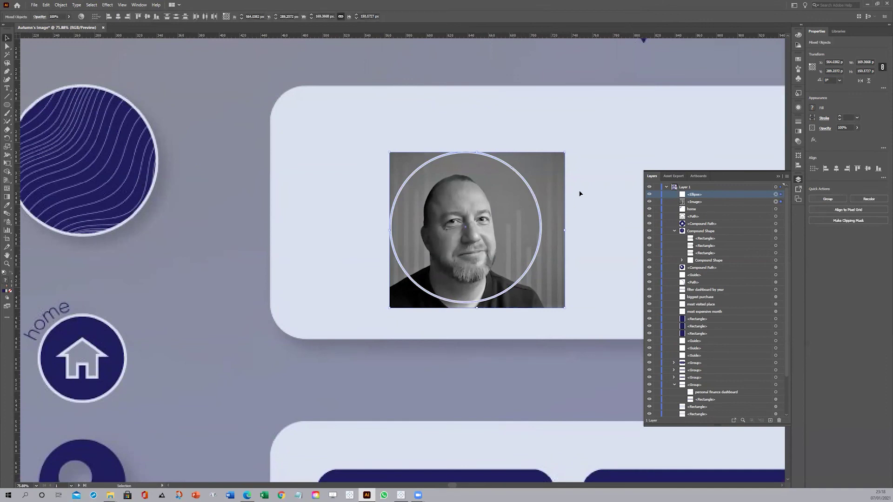
pyautogui.click(778, 176)
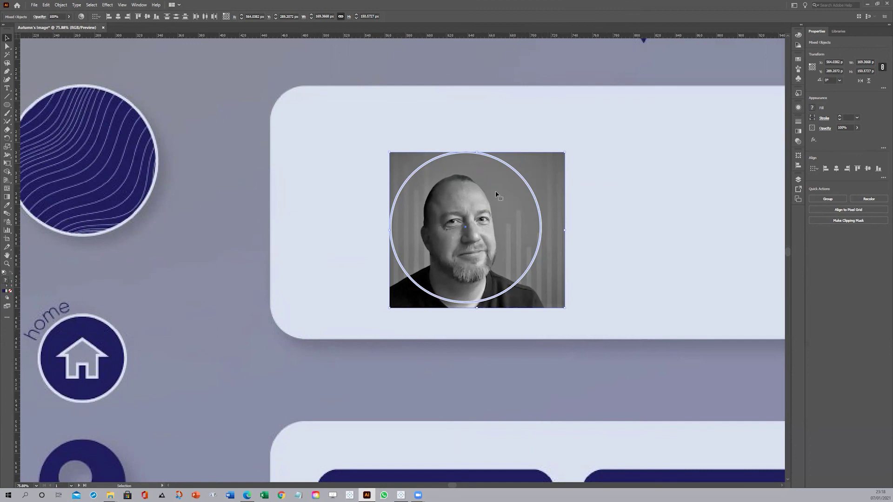
pyautogui.click(60, 5)
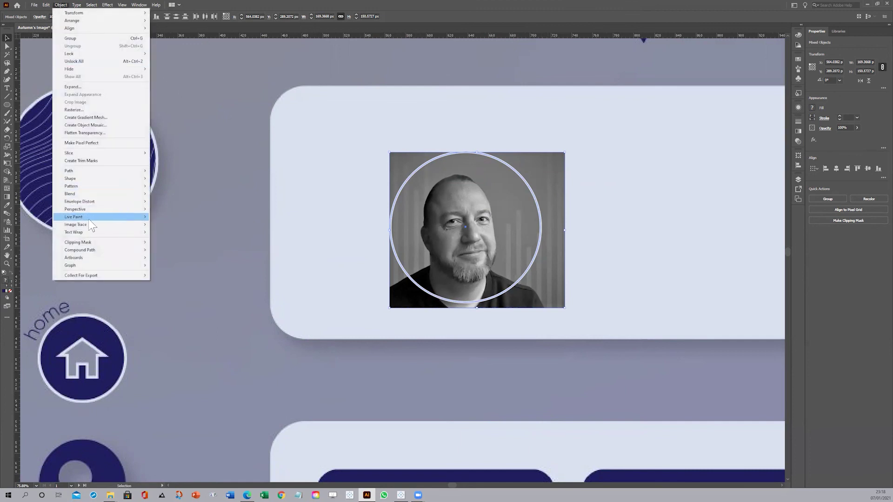
pyautogui.moveTo(102, 242)
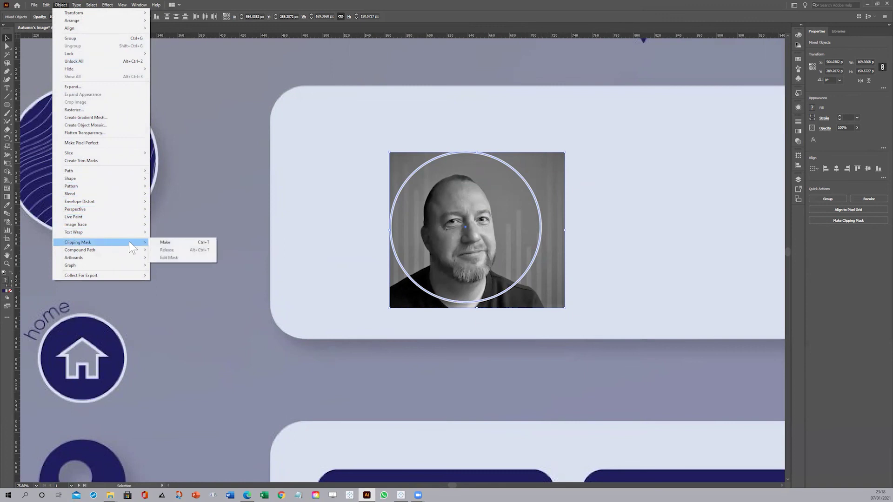
pyautogui.click(161, 244)
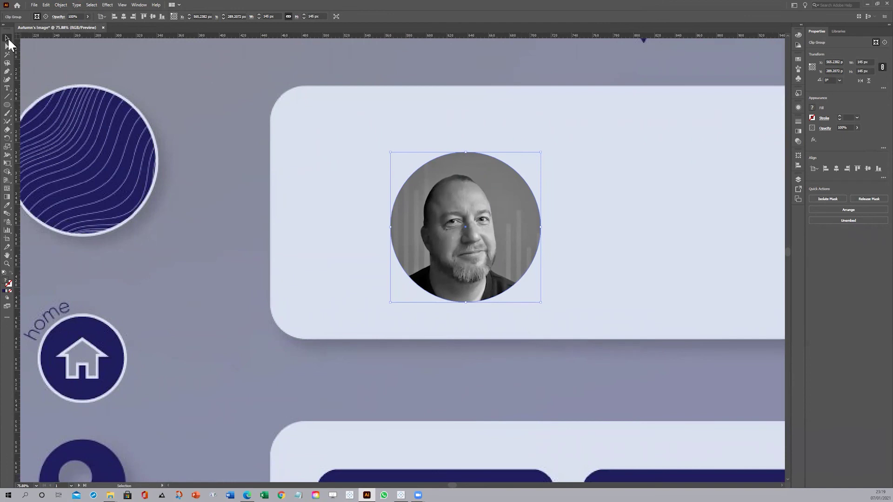
# - Move the clipped portrait beside the first artboard's home button and give it a white 3 pt stroke
pyautogui.click(176, 117)
pyautogui.moveTo(421, 171); pyautogui.dragTo(184, 274)
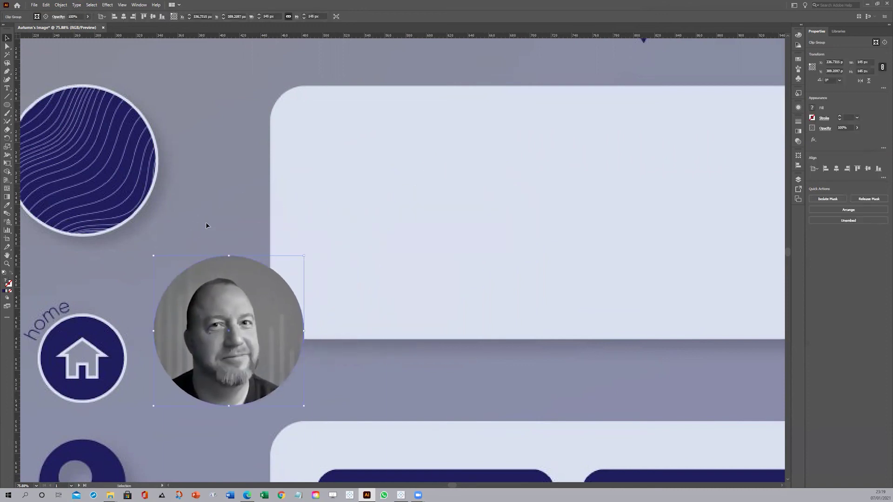
pyautogui.press('z')
pyautogui.press('v')
pyautogui.click(813, 118)
pyautogui.click(746, 143)
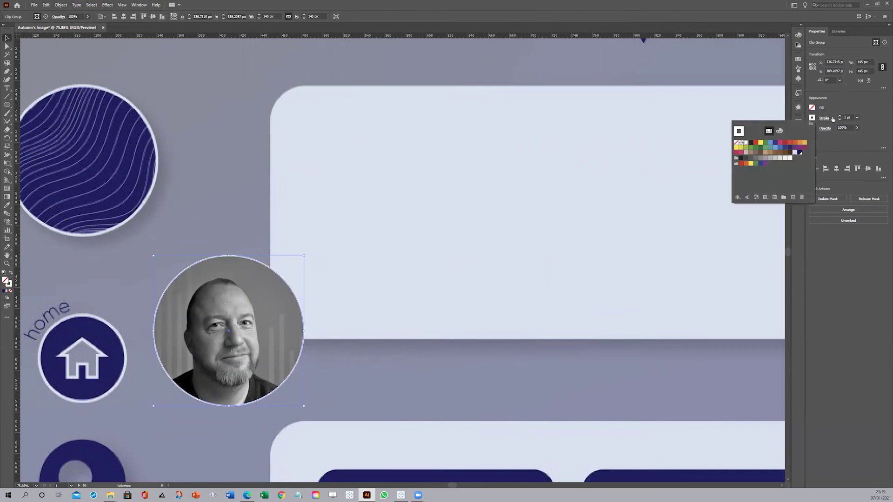
pyautogui.click(839, 115)
pyautogui.click(839, 116)
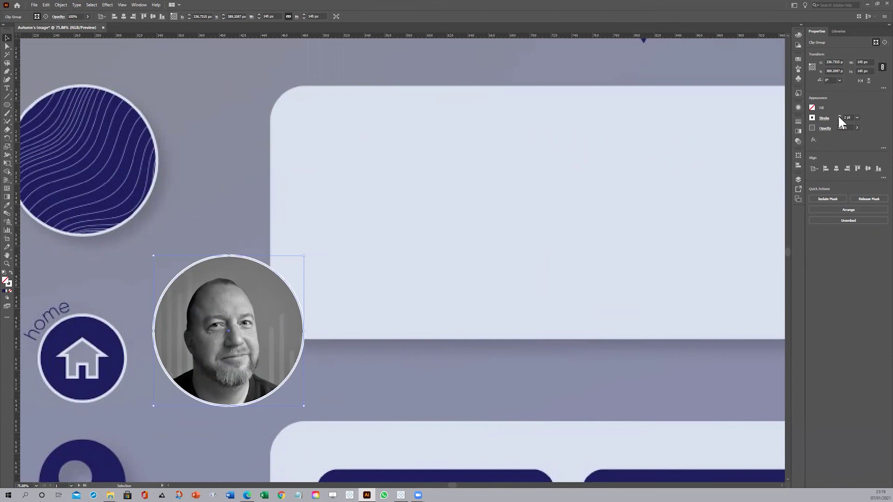
pyautogui.click(840, 116)
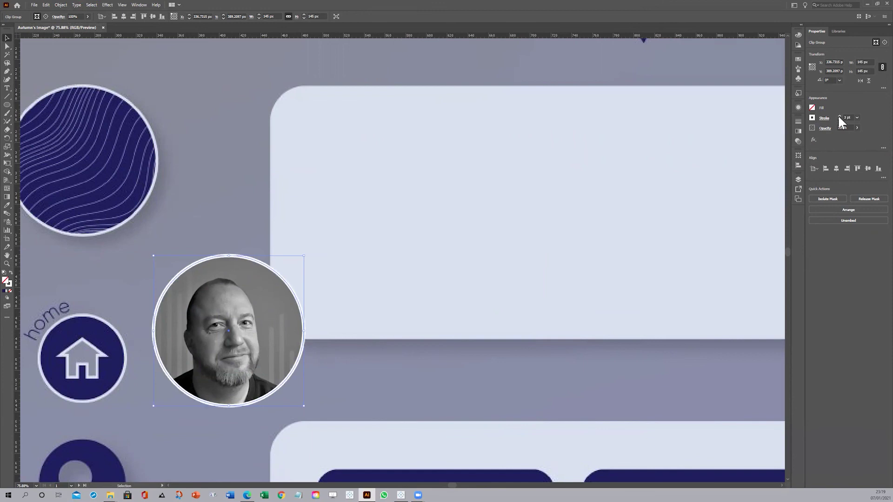
# - Move the circular portrait onto the second artboard, above the home button in the sidebar
pyautogui.scroll(-5, 218, 216)
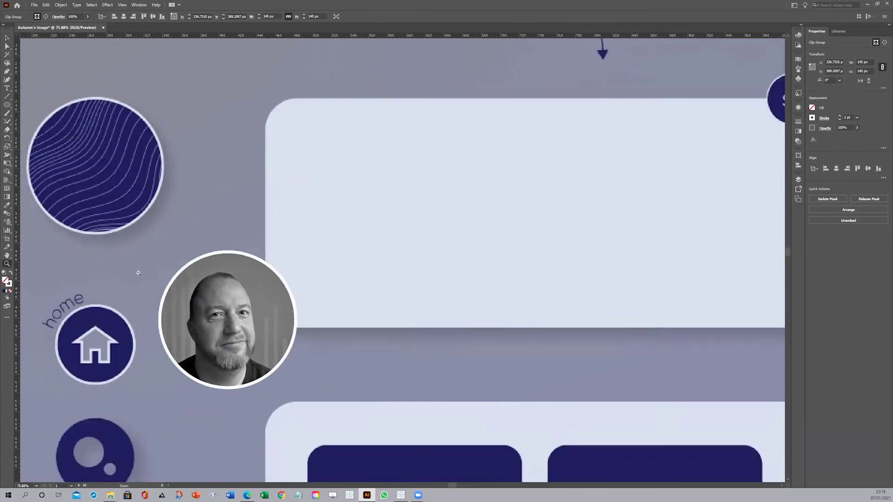
pyautogui.moveTo(172, 317); pyautogui.dragTo(195, 135)
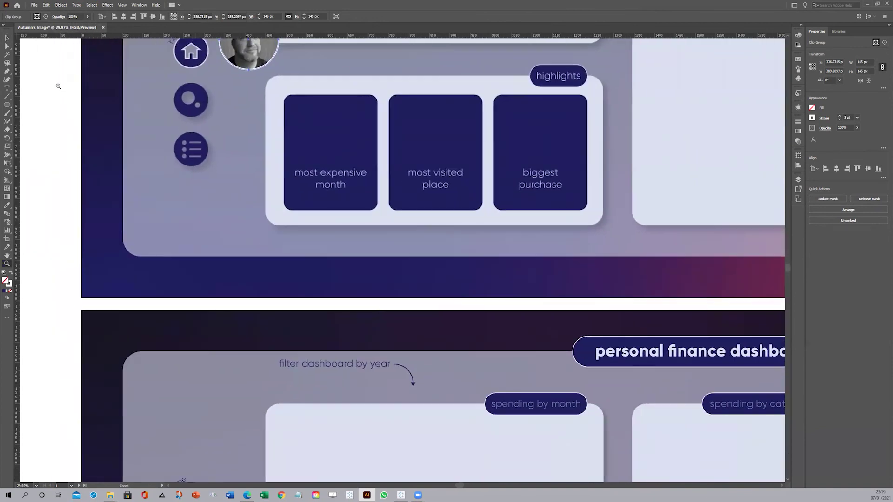
pyautogui.click(7, 38)
pyautogui.moveTo(243, 69); pyautogui.dragTo(168, 440)
pyautogui.moveTo(240, 459); pyautogui.dragTo(256, 176)
pyautogui.moveTo(184, 140); pyautogui.dragTo(201, 161)
# - Fine-tune the circular portrait's alignment with the sidebar buttons on the second artboard and deselect it
pyautogui.press('z')
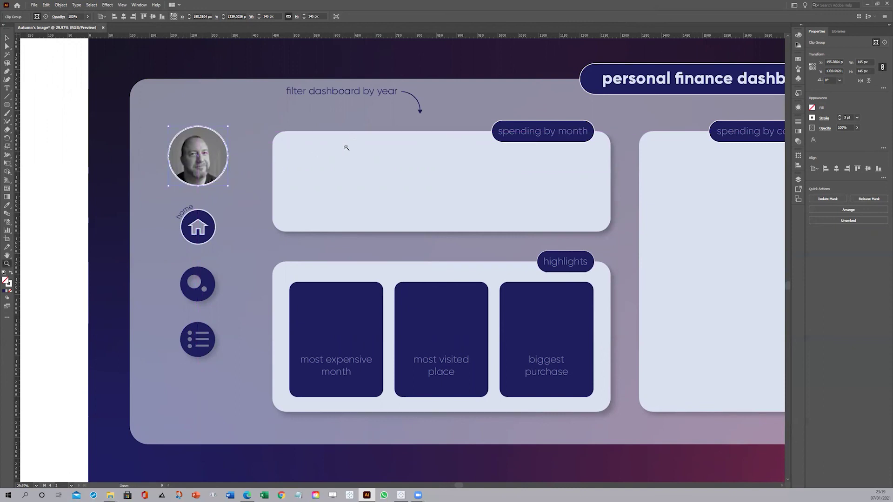
pyautogui.moveTo(346, 148); pyautogui.dragTo(328, 147)
pyautogui.scroll(4, 313, 231)
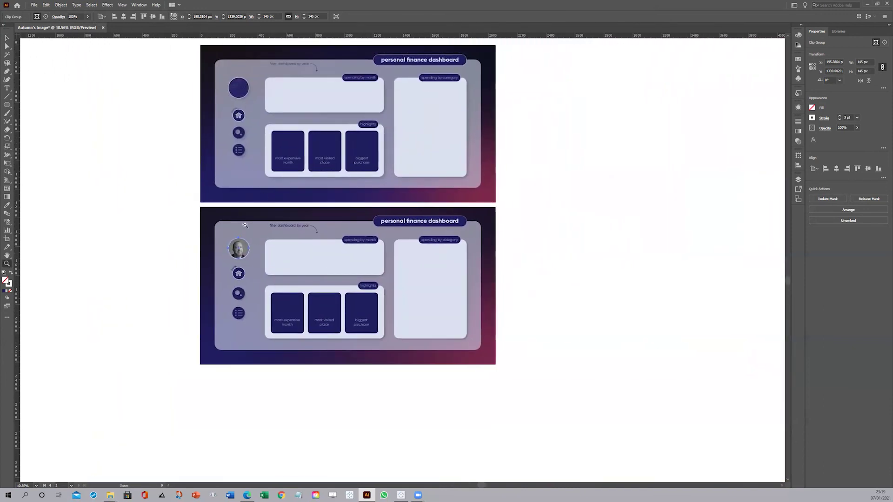
pyautogui.click(7, 38)
pyautogui.click(237, 250)
pyautogui.moveTo(239, 248); pyautogui.dragTo(240, 251)
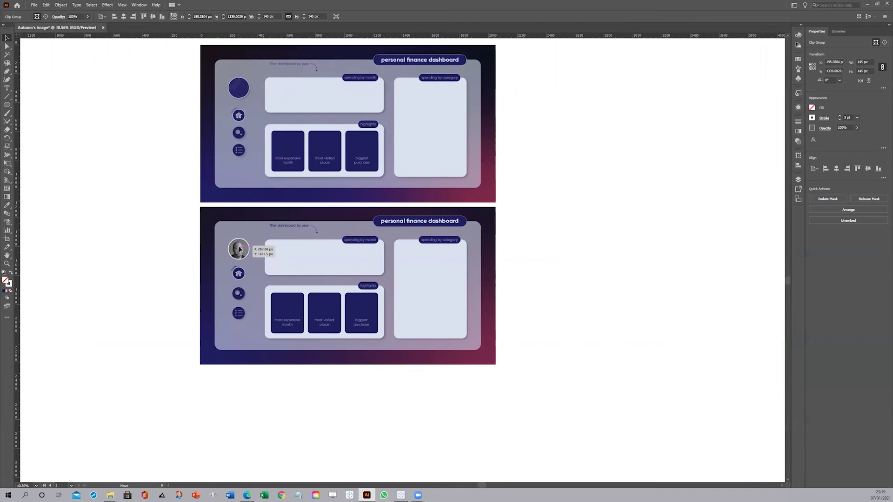
pyautogui.moveTo(239, 245); pyautogui.dragTo(239, 249)
pyautogui.click(185, 324)
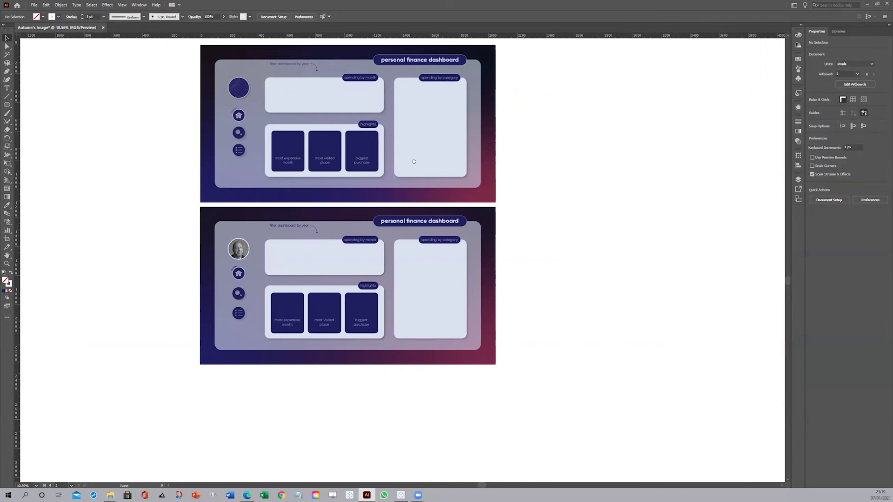
pyautogui.moveTo(414, 161); pyautogui.dragTo(396, 208)
pyautogui.moveTo(294, 273); pyautogui.dragTo(311, 264)
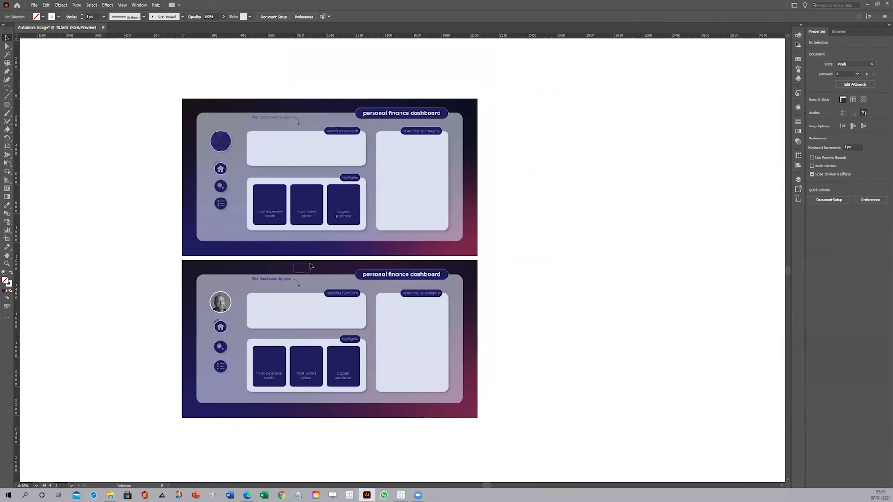